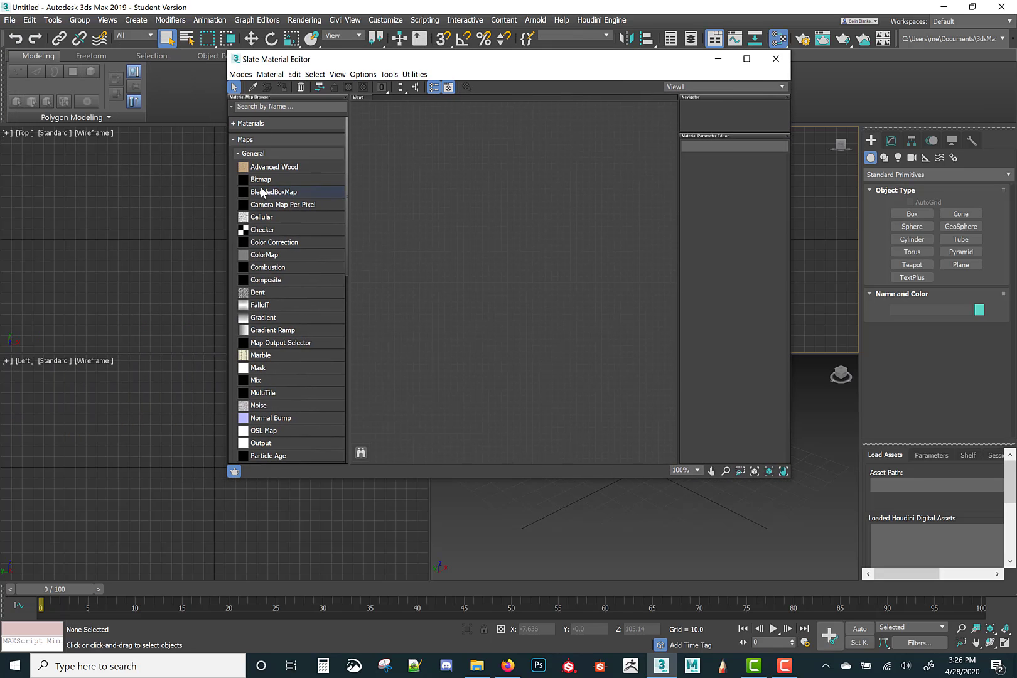
- Add a Bitmap map to the material view, loading Concrete_Trim_Sheet.jpg from the SunkenArena project's TrimSheetResearch folder
{"action": "left_click_drag", "start_coordinate": [263, 180], "coordinate": [454, 169]}
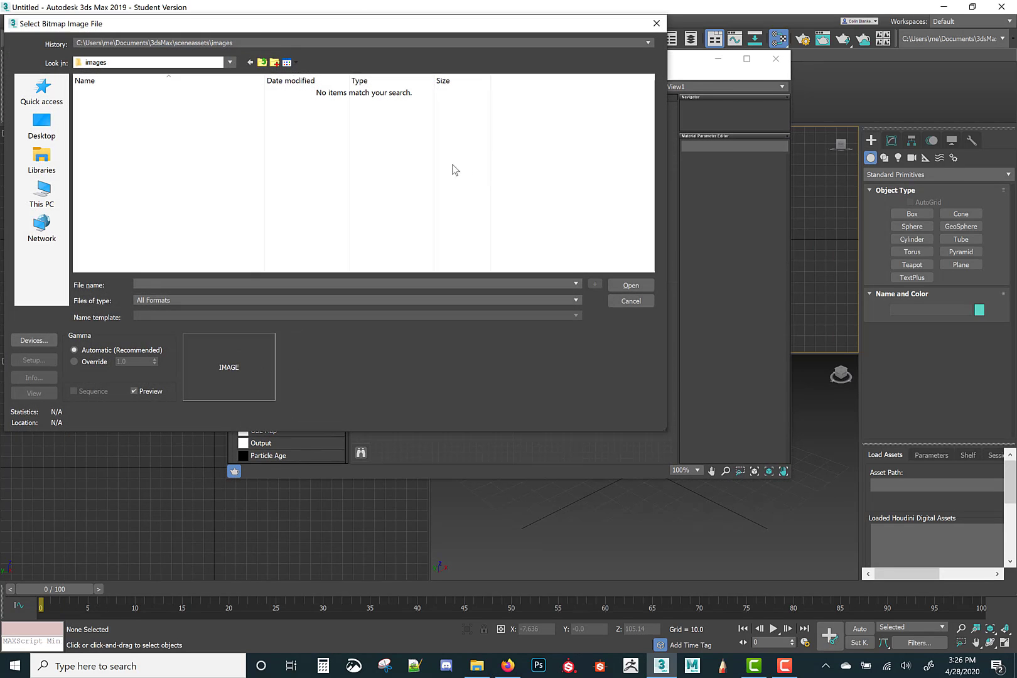
{"action": "left_click", "coordinate": [262, 44]}
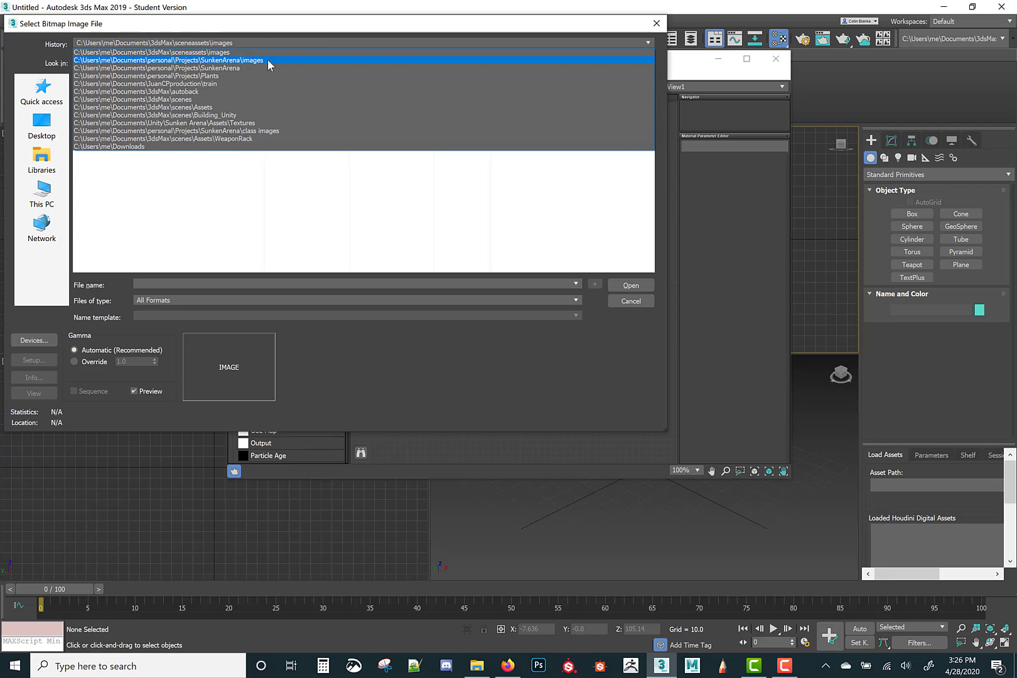
{"action": "left_click", "coordinate": [268, 60]}
{"action": "scroll", "coordinate": [211, 154], "scroll_direction": "down", "scroll_amount": 6}
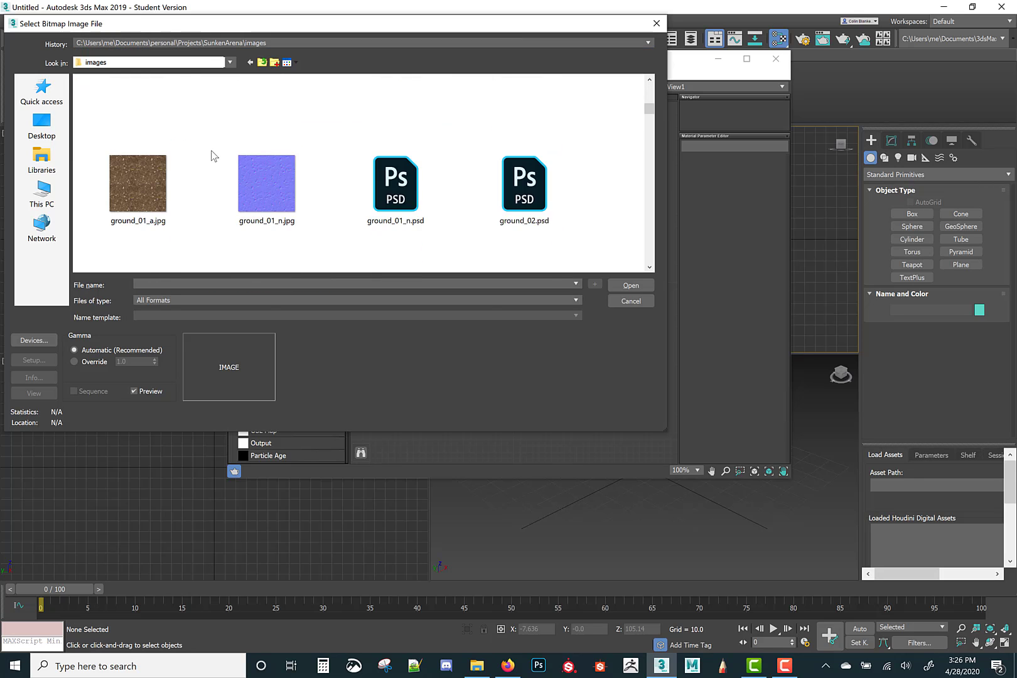
{"action": "scroll", "coordinate": [232, 194], "scroll_direction": "down", "scroll_amount": 4}
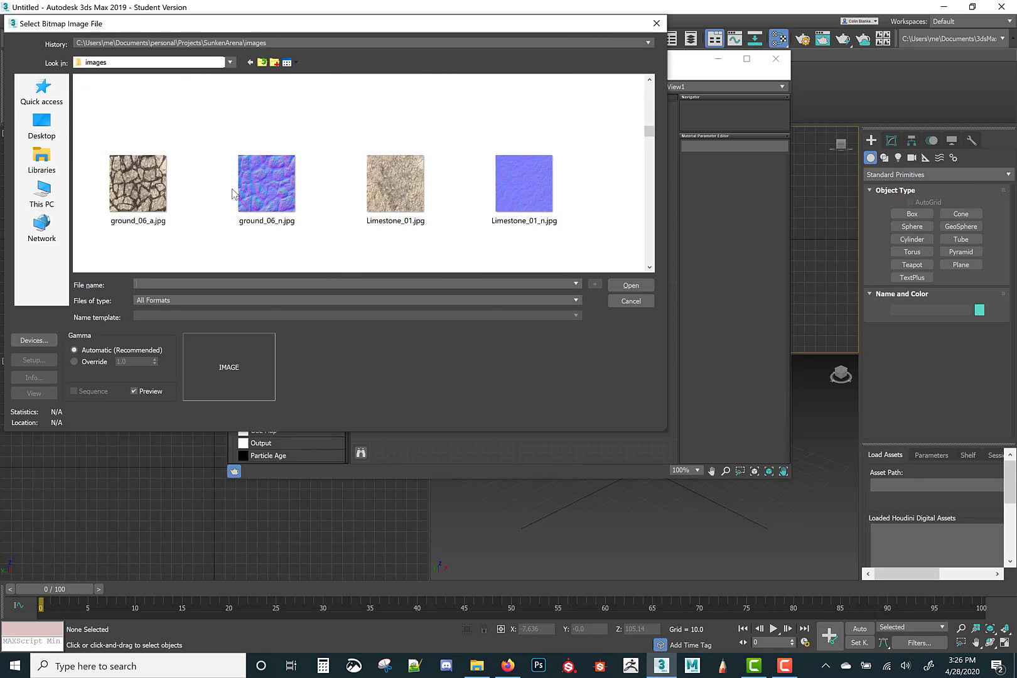
{"action": "left_click", "coordinate": [260, 63]}
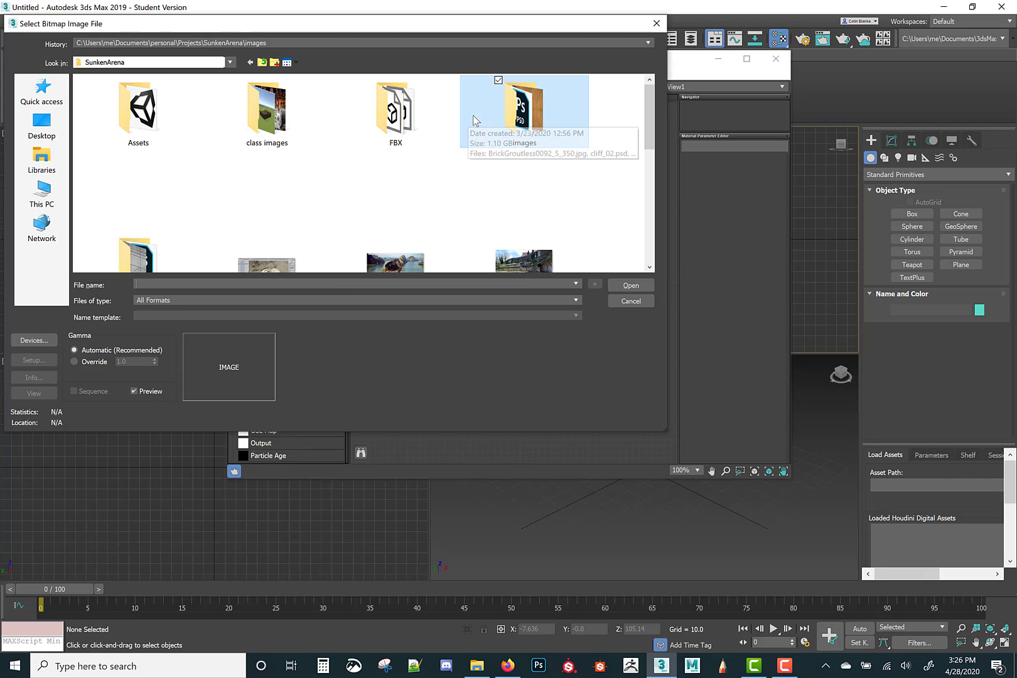
{"action": "scroll", "coordinate": [330, 195], "scroll_direction": "down", "scroll_amount": 2}
{"action": "double_click", "coordinate": [201, 198]}
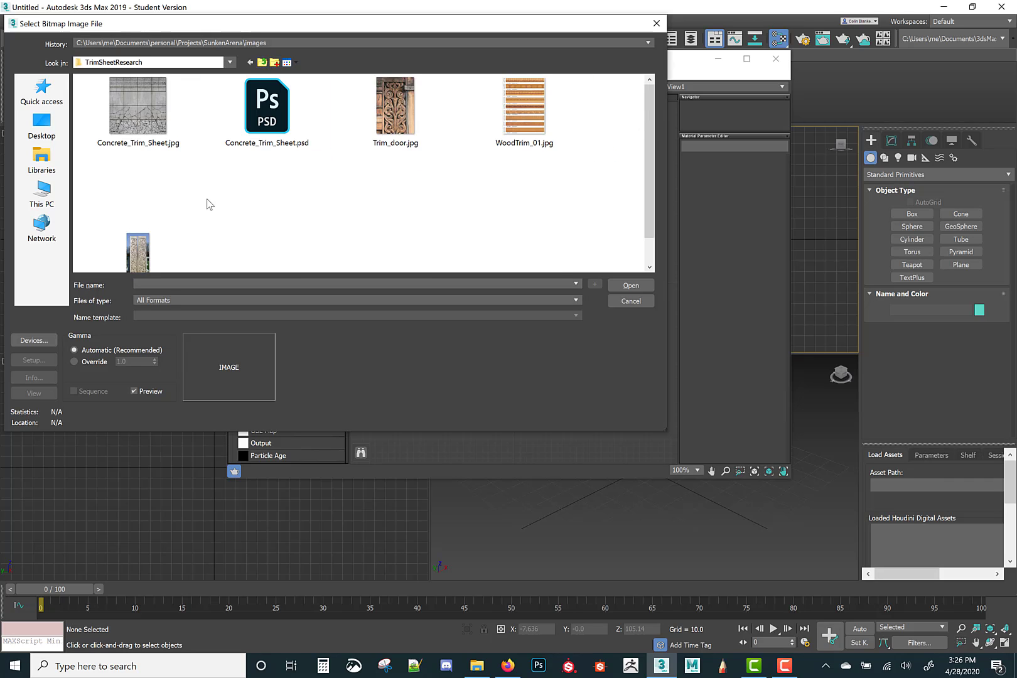
{"action": "left_click", "coordinate": [178, 120]}
{"action": "double_click", "coordinate": [178, 120]}
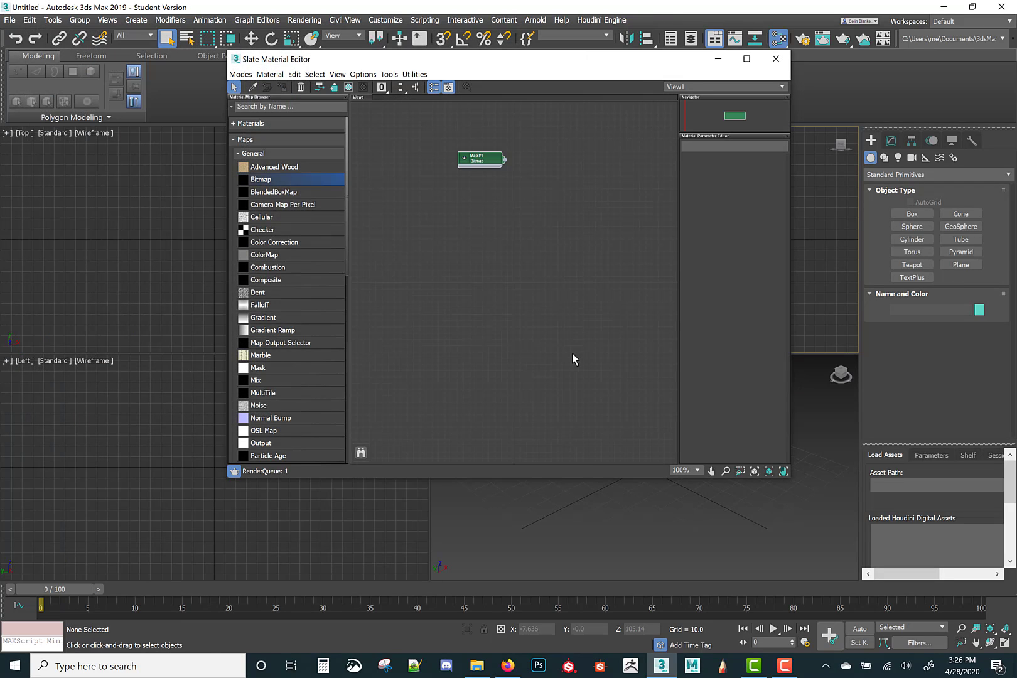
- Create a scanline Standard material with the bitmap connected to its Diffuse Color, and enlarge the previews of both nodes
{"action": "double_click", "coordinate": [464, 162]}
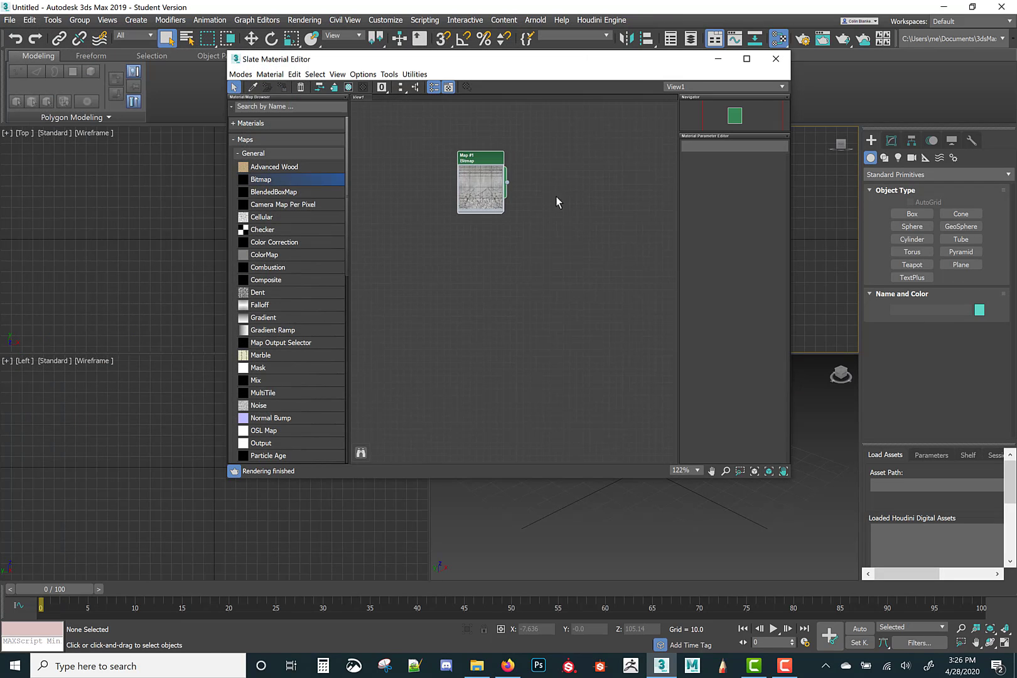
{"action": "scroll", "coordinate": [543, 179], "scroll_direction": "up", "scroll_amount": 3}
{"action": "middle_click_drag", "start_coordinate": [504, 186], "coordinate": [533, 193]}
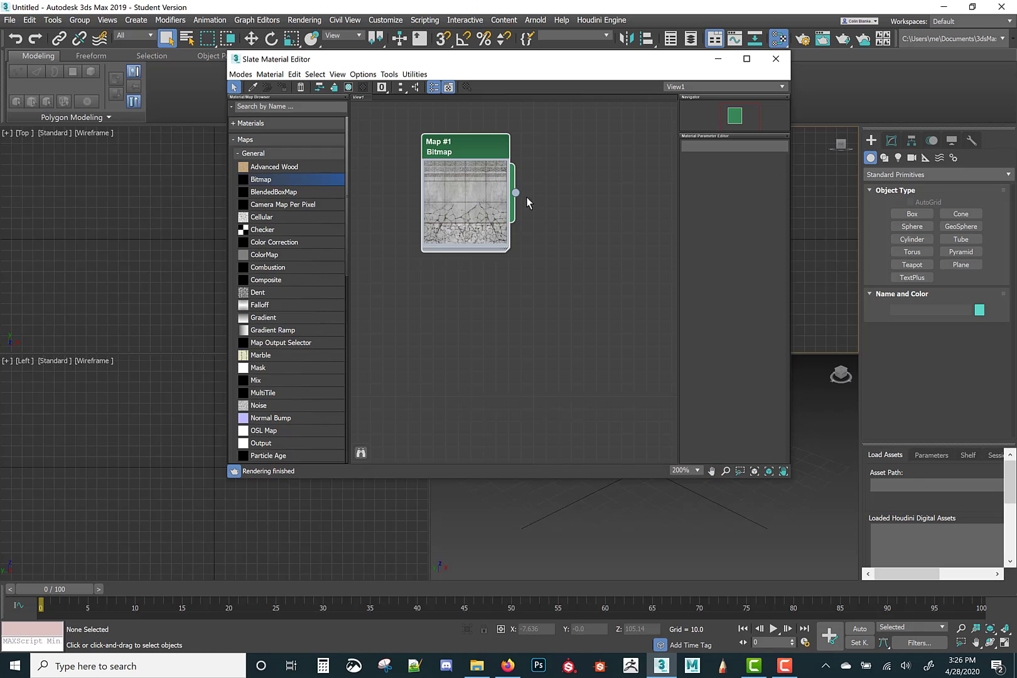
{"action": "left_click_drag", "start_coordinate": [517, 193], "coordinate": [586, 185]}
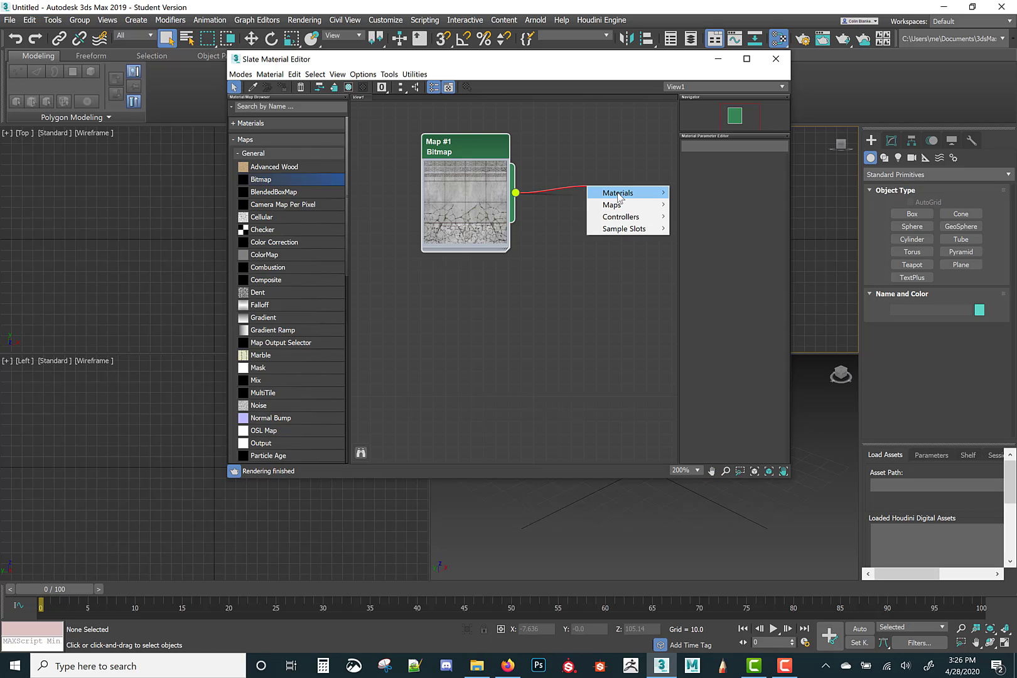
{"action": "mouse_move", "coordinate": [624, 193]}
{"action": "mouse_move", "coordinate": [718, 209]}
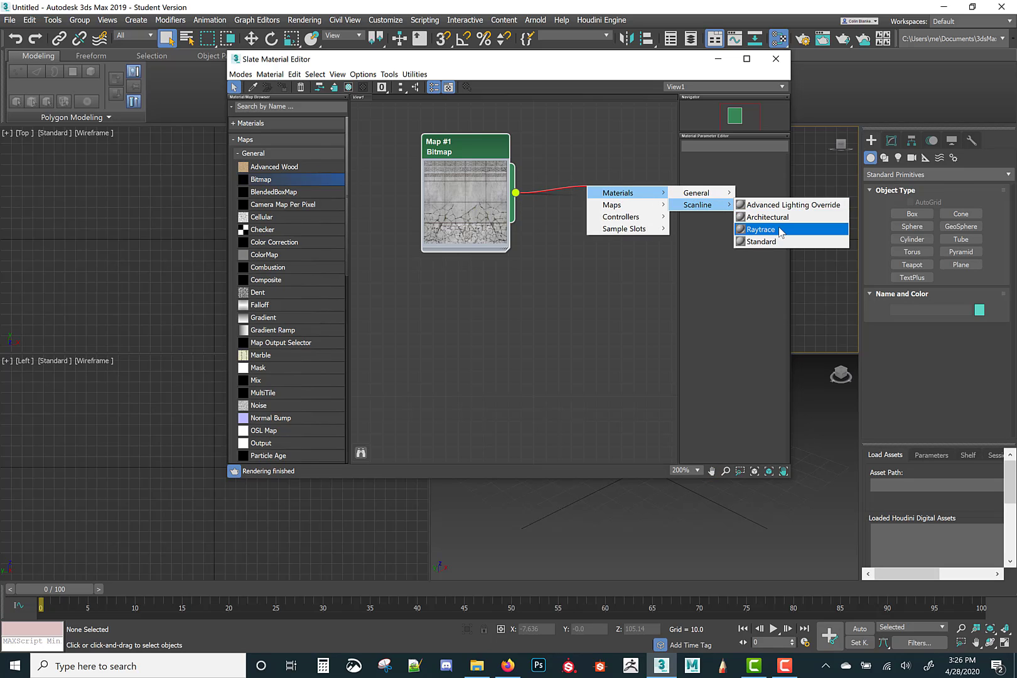
{"action": "left_click", "coordinate": [781, 242]}
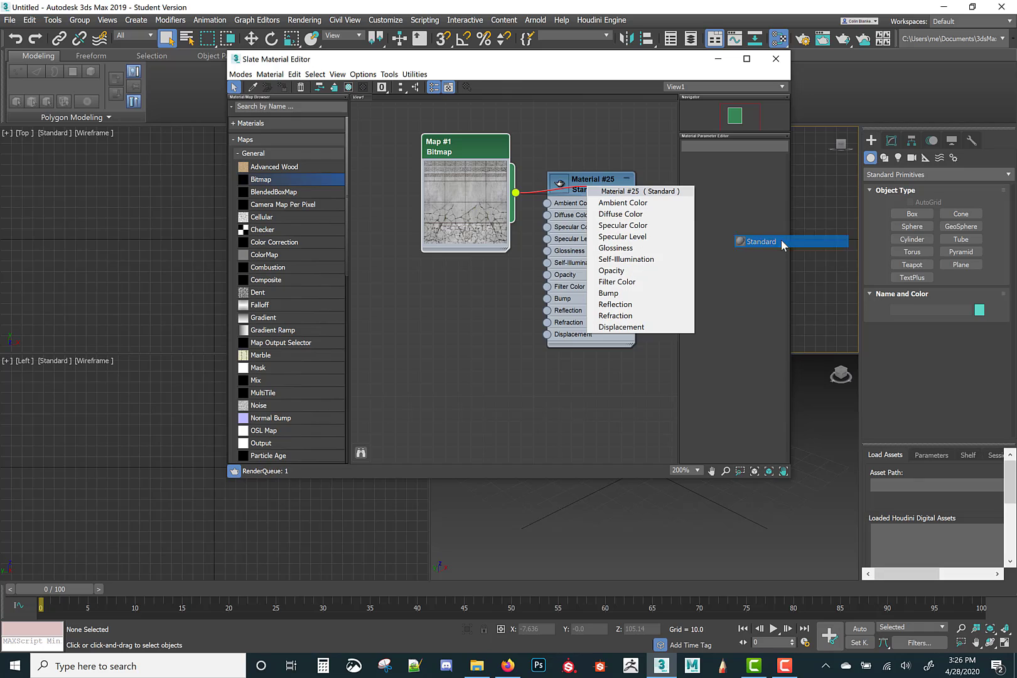
{"action": "left_click", "coordinate": [596, 214]}
{"action": "double_click", "coordinate": [559, 184]}
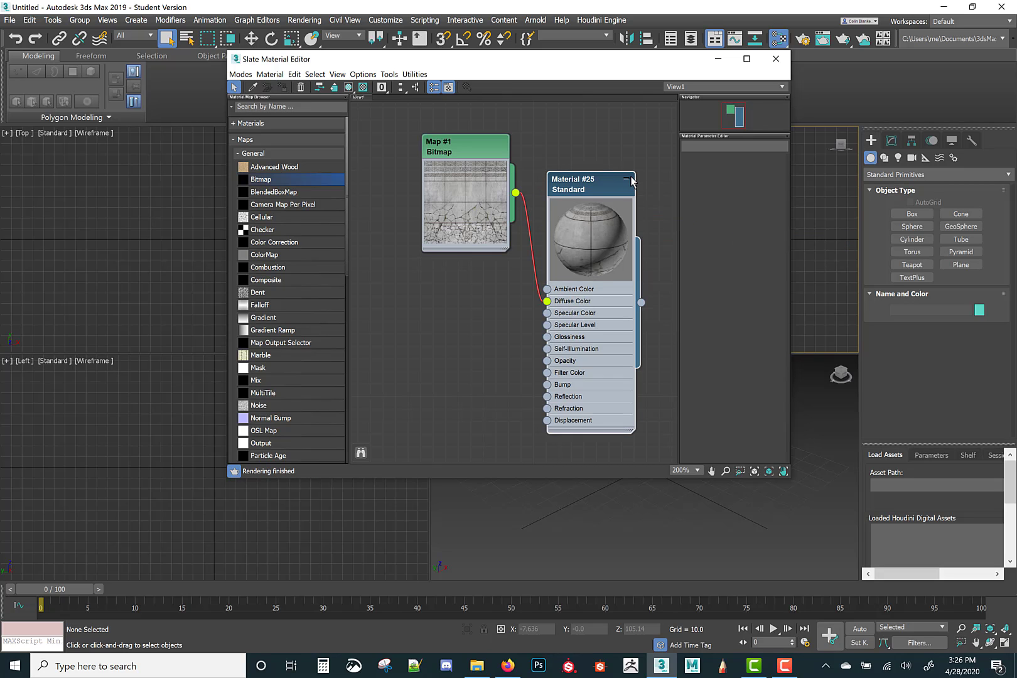
- Collapse the Standard material node's slots, line it up beside the bitmap node and open its parameters
{"action": "left_click", "coordinate": [628, 179]}
{"action": "left_click_drag", "start_coordinate": [610, 184], "coordinate": [622, 147]}
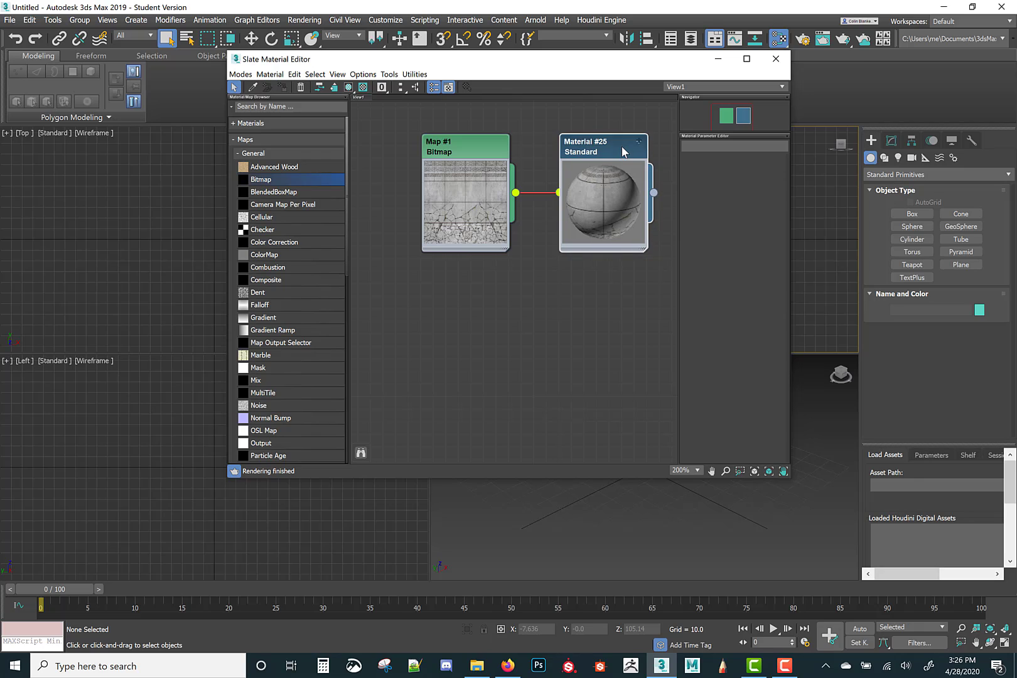
{"action": "double_click", "coordinate": [622, 146]}
{"action": "middle_click_drag", "start_coordinate": [444, 97], "coordinate": [366, 119]}
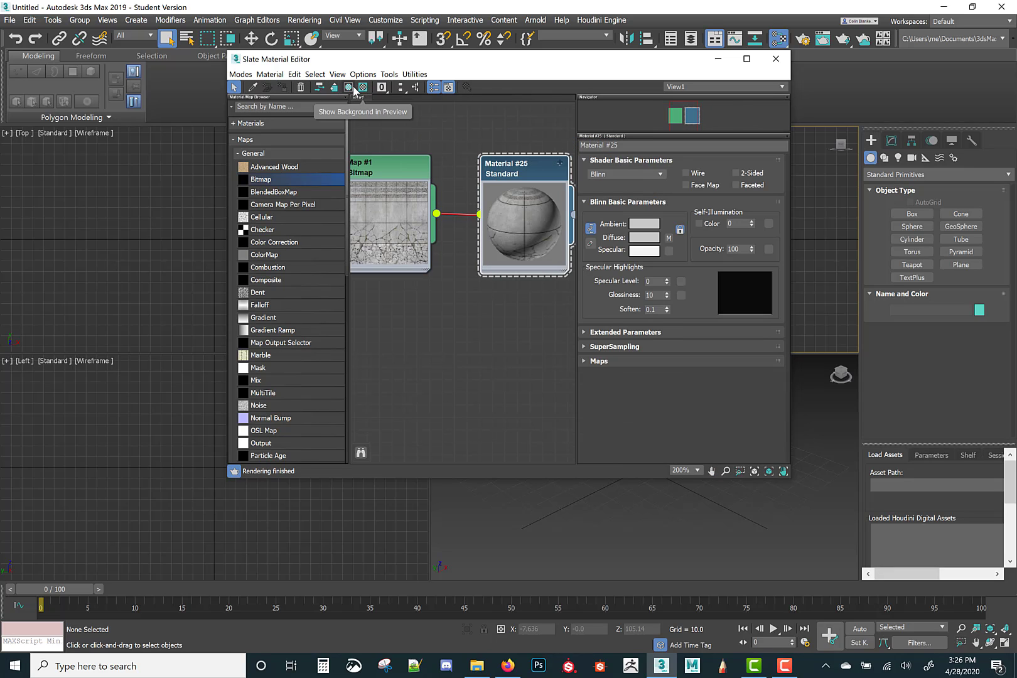
- Turn on shaded viewport display for the Standard material and minimize the Slate Material Editor
{"action": "left_click", "coordinate": [348, 87]}
{"action": "middle_click_drag", "start_coordinate": [530, 141], "coordinate": [496, 154]}
{"action": "scroll", "coordinate": [496, 149], "scroll_direction": "down", "scroll_amount": 1}
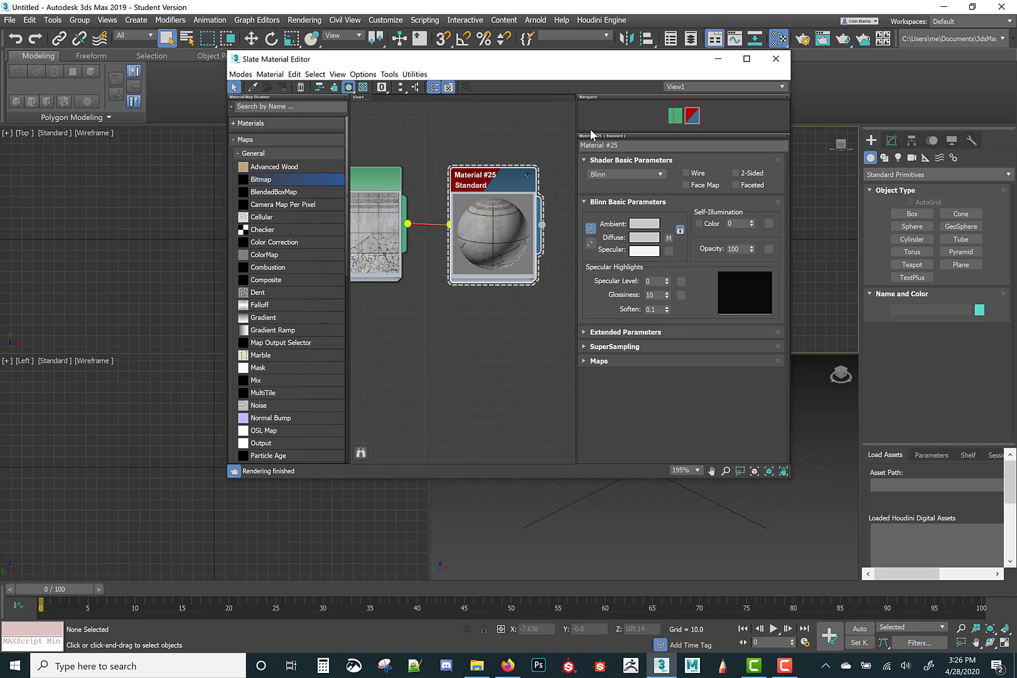
{"action": "left_click", "coordinate": [720, 60]}
{"action": "left_click", "coordinate": [747, 59]}
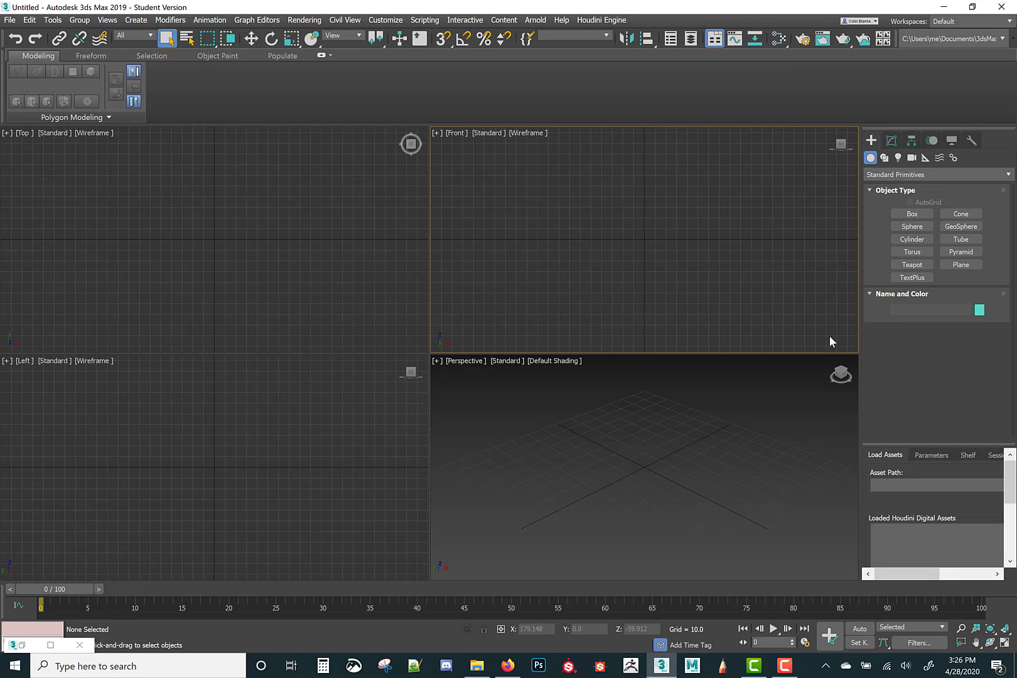
- Maximize the Front viewport and draw a small circle spline centred on the vertical axis, well above the origin
{"action": "right_click", "coordinate": [683, 305]}
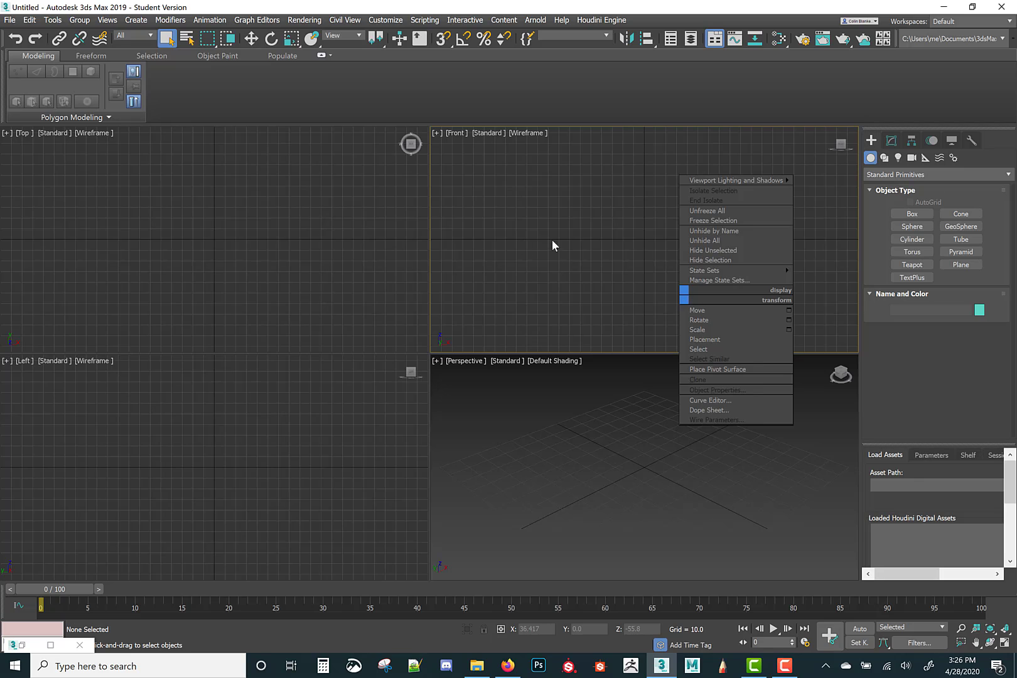
{"action": "key", "text": "alt+w"}
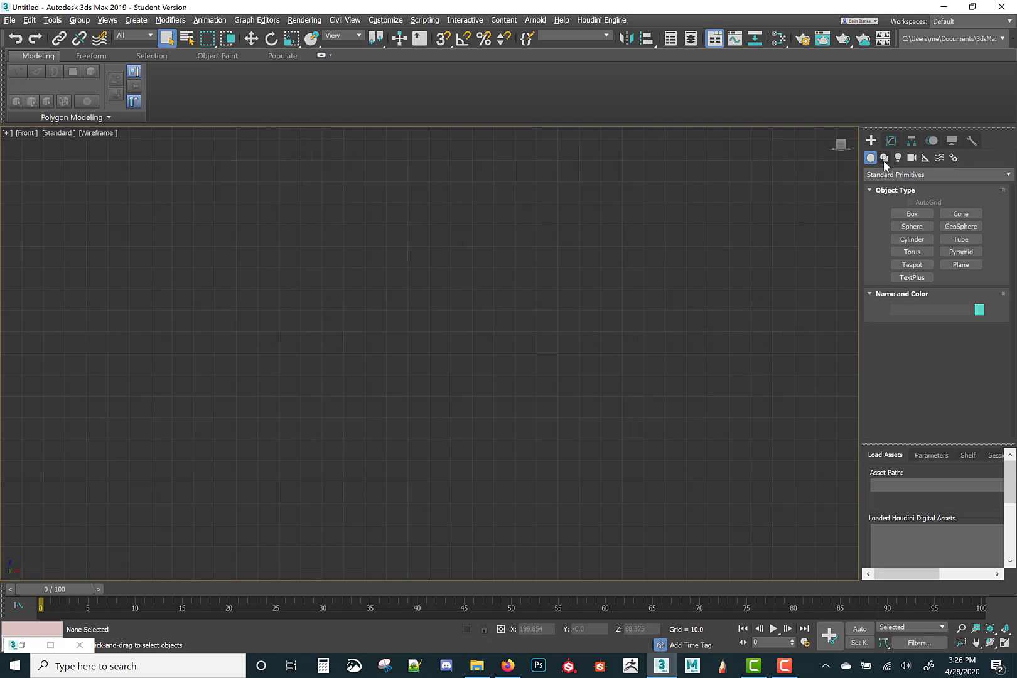
{"action": "left_click", "coordinate": [884, 158]}
{"action": "left_click", "coordinate": [911, 223]}
{"action": "middle_click_drag", "start_coordinate": [535, 294], "coordinate": [529, 440]}
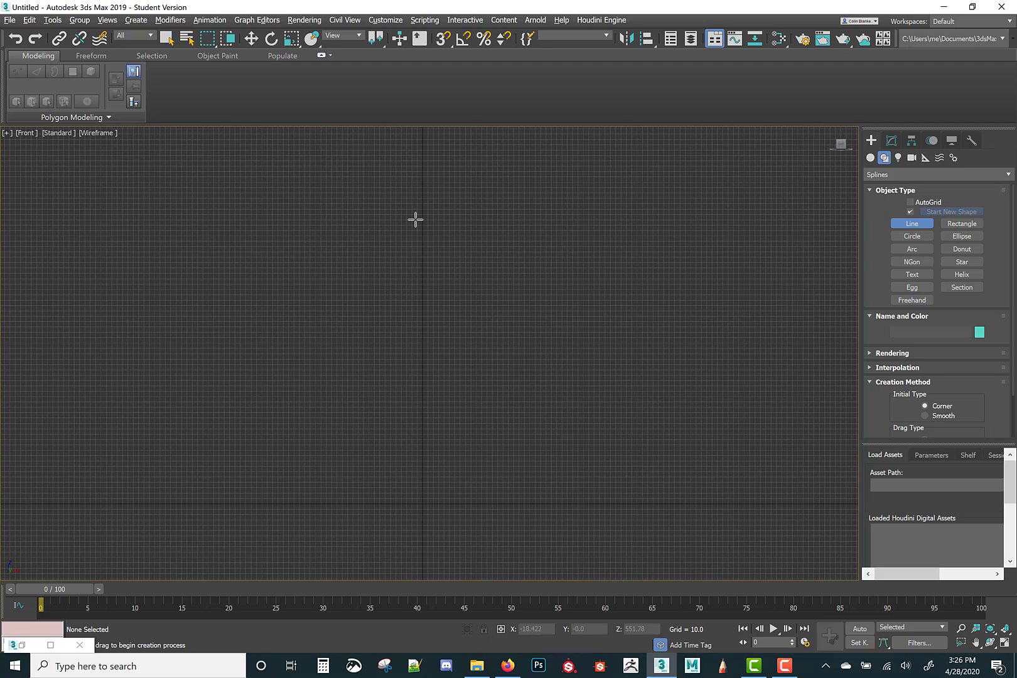
{"action": "left_click", "coordinate": [913, 236]}
{"action": "left_click_drag", "start_coordinate": [422, 215], "coordinate": [430, 243]}
- Start a cornered Line spline at the circle's lower-right edge and trace the upper moulding profile down through its neck and first ledge
{"action": "left_click", "coordinate": [909, 224]}
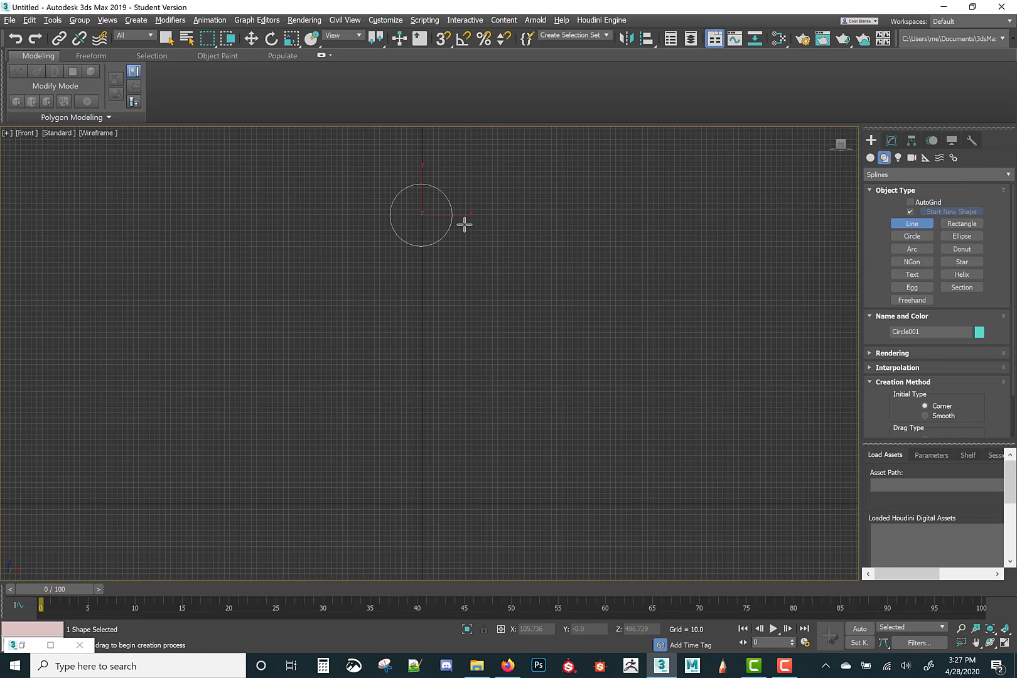
{"action": "left_click", "coordinate": [451, 228]}
{"action": "left_click", "coordinate": [466, 237]}
{"action": "left_click", "coordinate": [451, 247]}
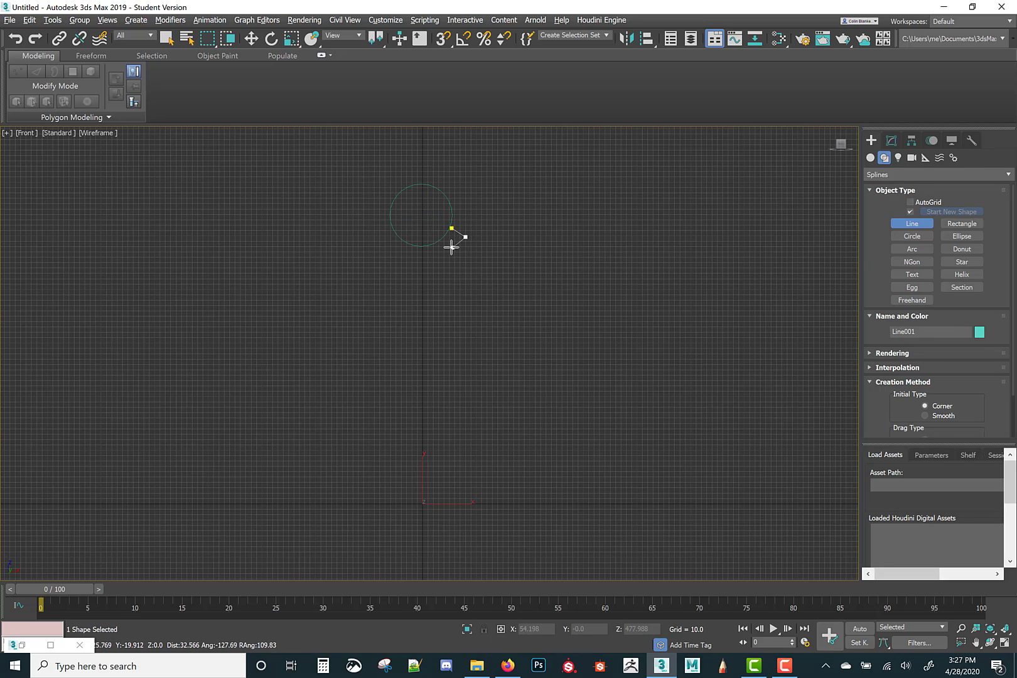
{"action": "left_click", "coordinate": [437, 256]}
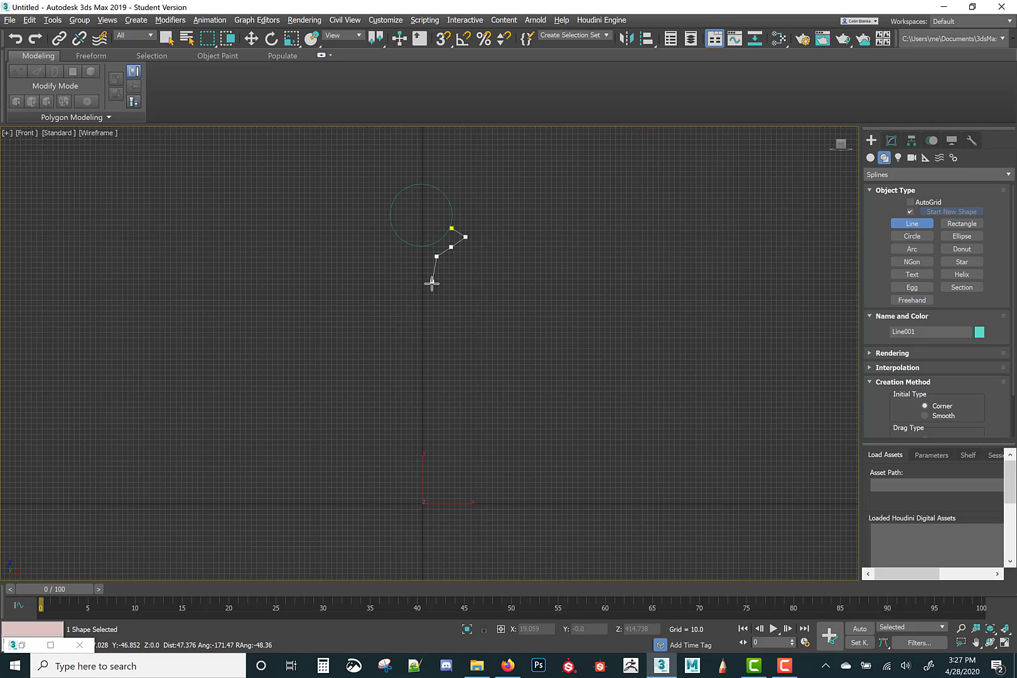
{"action": "left_click", "coordinate": [431, 284]}
{"action": "left_click", "coordinate": [434, 300]}
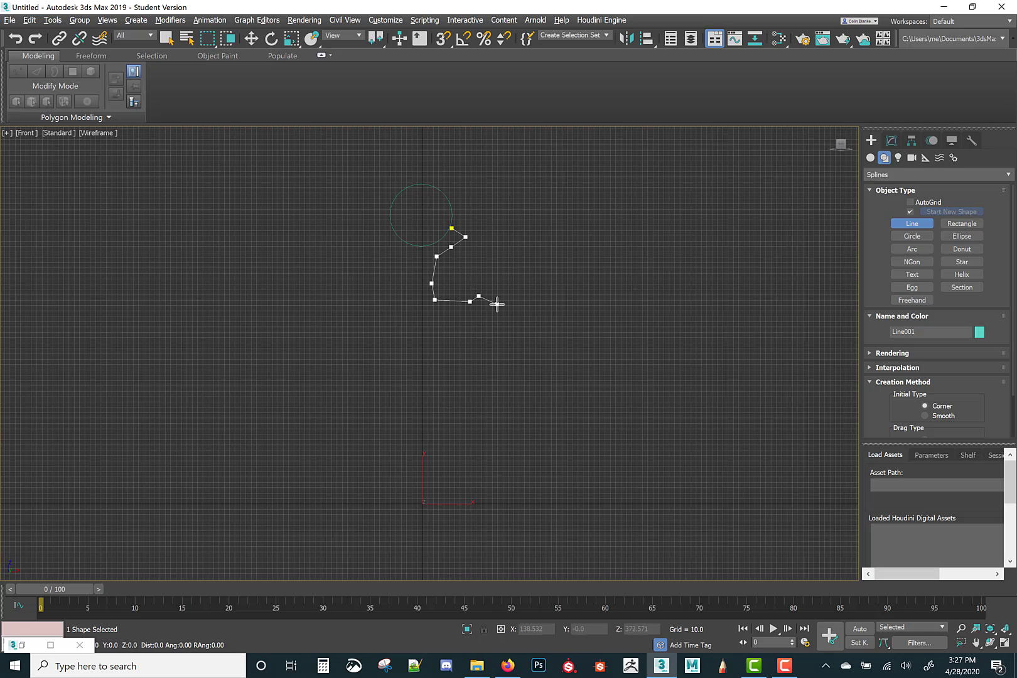
{"action": "left_click", "coordinate": [470, 332]}
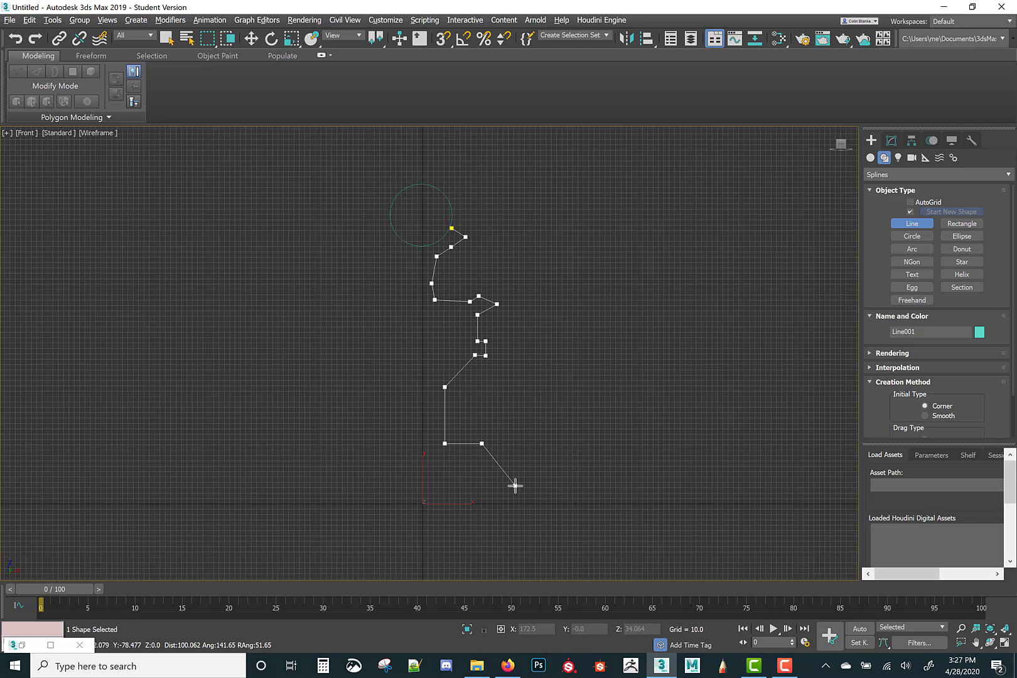
- Continue the line with a drop, a wide horizontal ledge, a vertical rise and an angular bulge curling back underneath
{"action": "left_click", "coordinate": [482, 485]}
{"action": "left_click", "coordinate": [572, 486]}
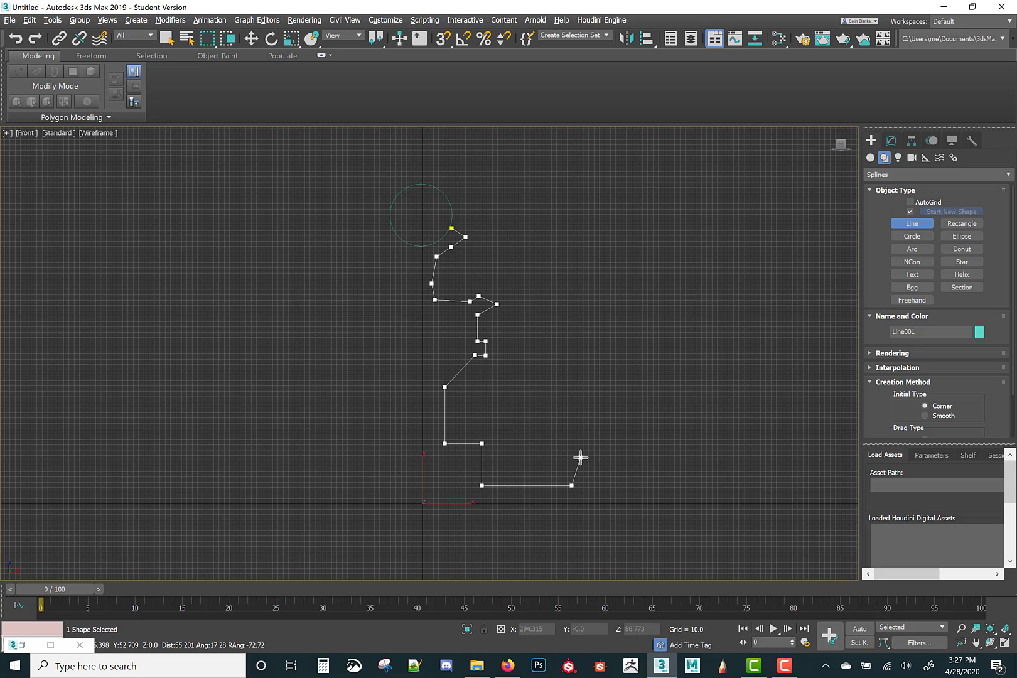
{"action": "left_click", "coordinate": [583, 452], "text": "shift"}
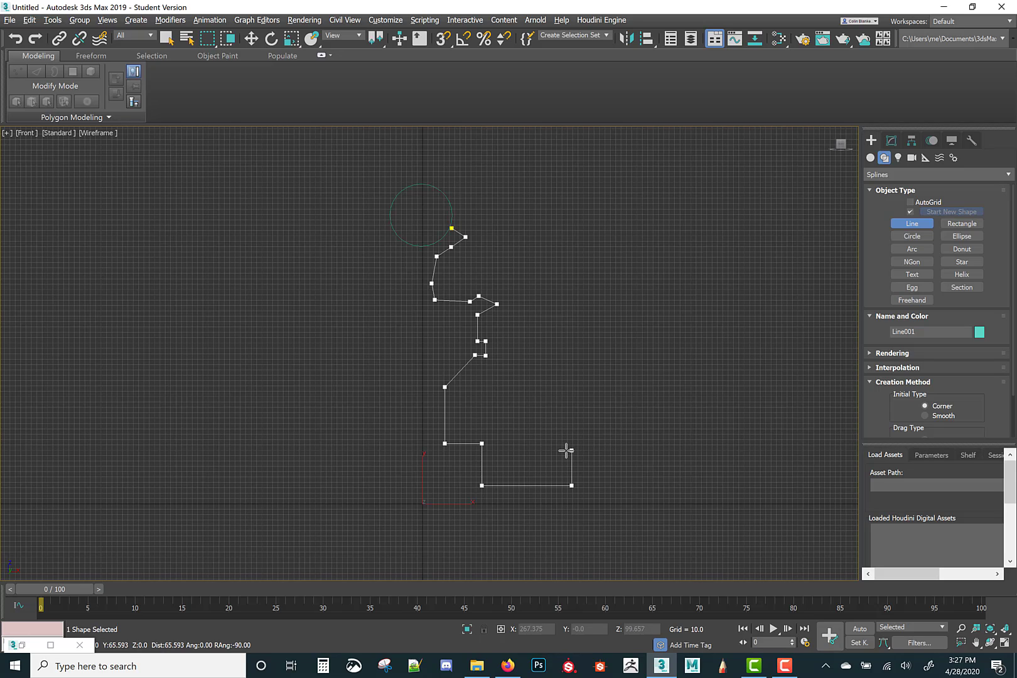
{"action": "left_click", "coordinate": [601, 461]}
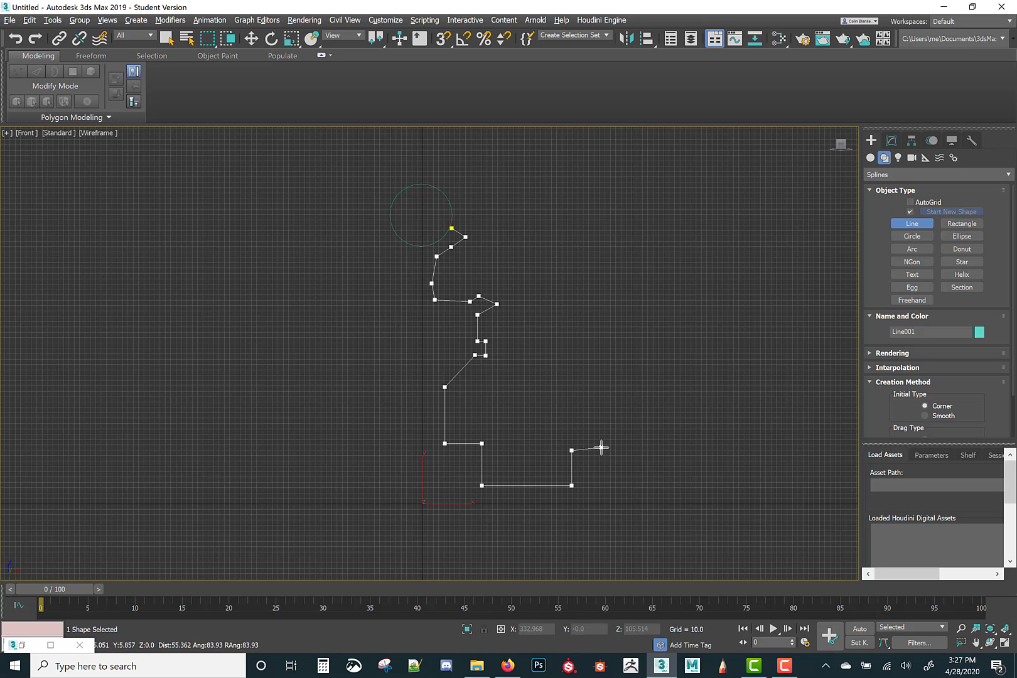
{"action": "left_click", "coordinate": [601, 447]}
{"action": "left_click", "coordinate": [625, 464]}
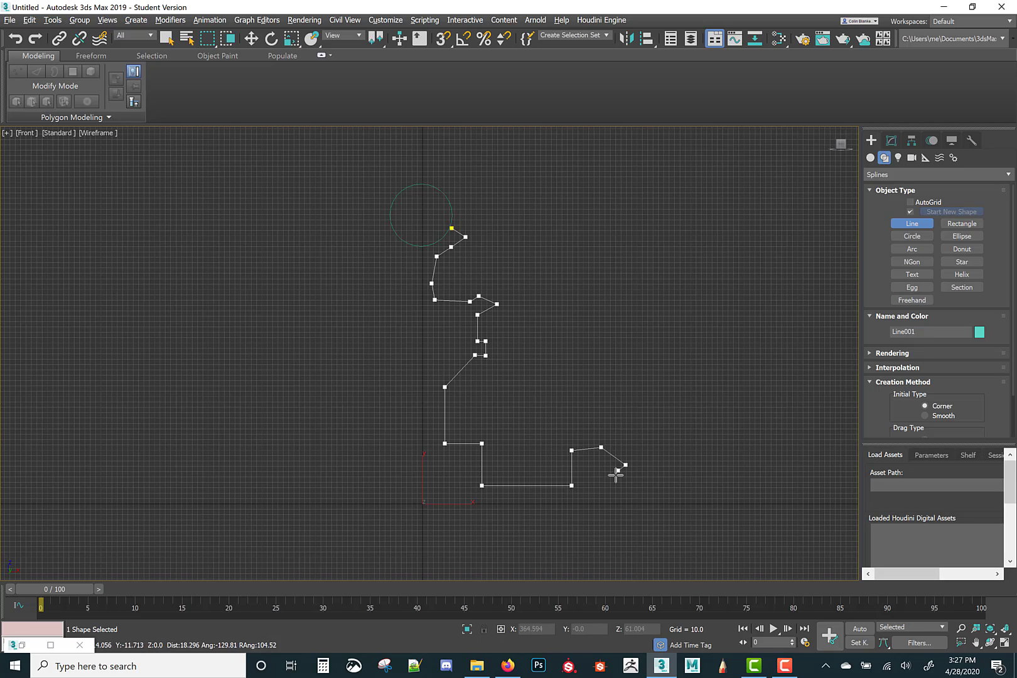
{"action": "left_click", "coordinate": [612, 480]}
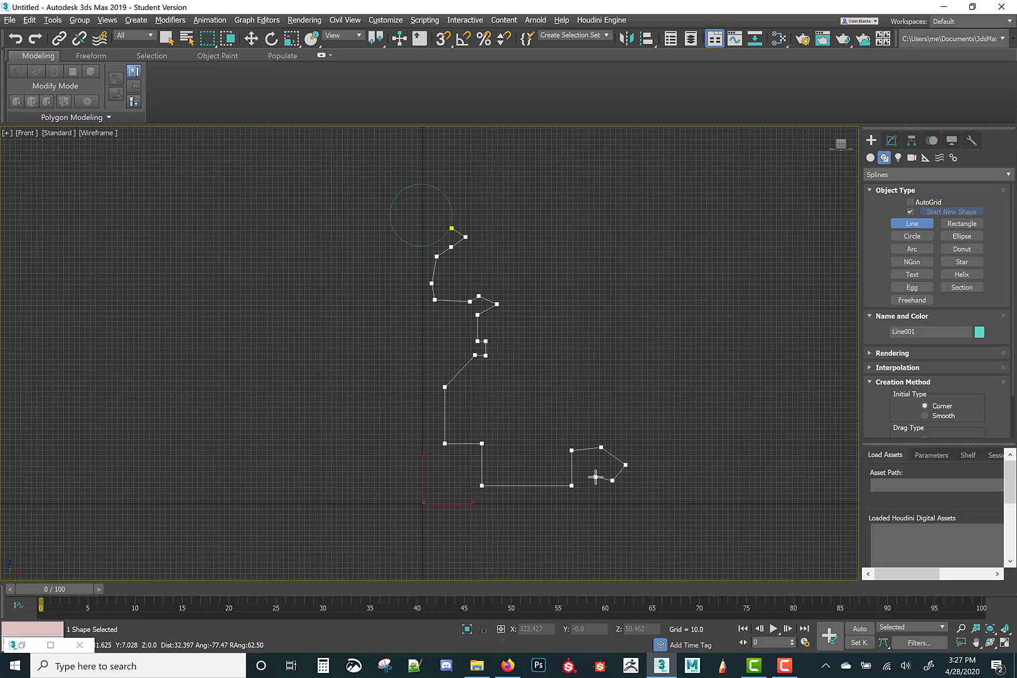
{"action": "left_click", "coordinate": [593, 480]}
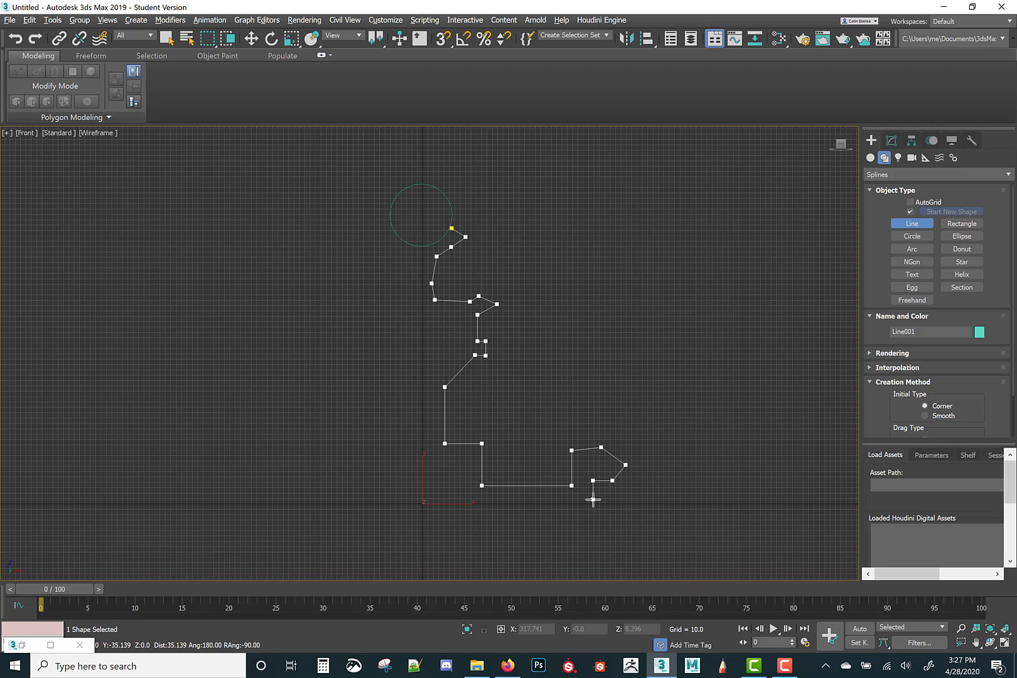
- Drop the line close to the ground axis, extend it in a long horizontal run to the right and finish the spline
{"action": "left_click", "coordinate": [593, 499]}
{"action": "left_click", "coordinate": [715, 500]}
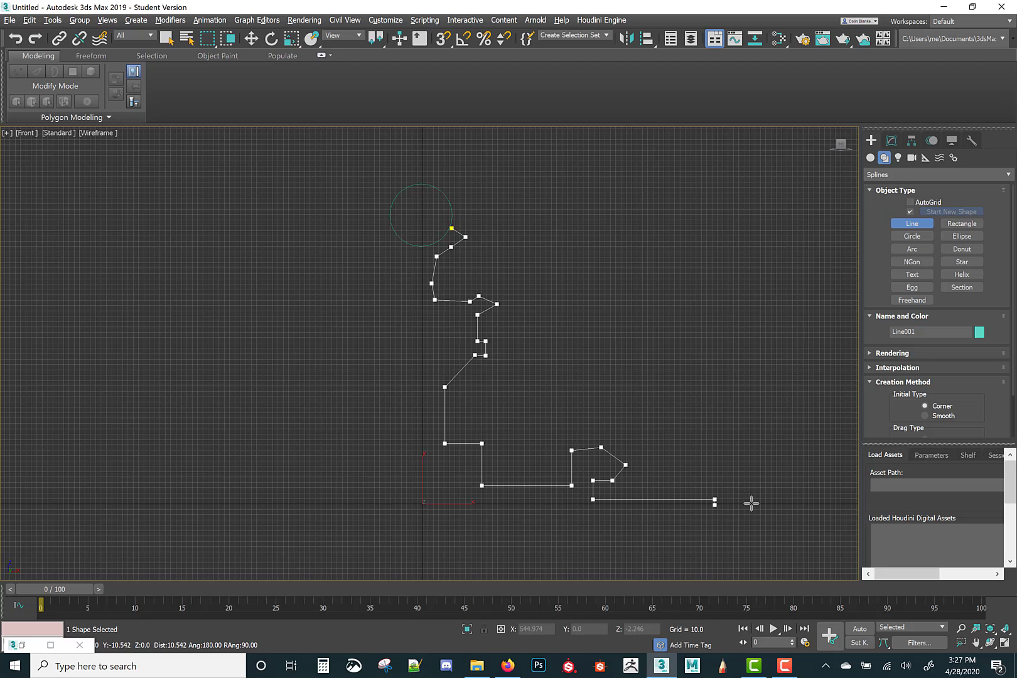
{"action": "left_click", "coordinate": [803, 500]}
{"action": "left_click", "coordinate": [863, 509]}
{"action": "middle_click_drag", "start_coordinate": [795, 504], "coordinate": [692, 504]}
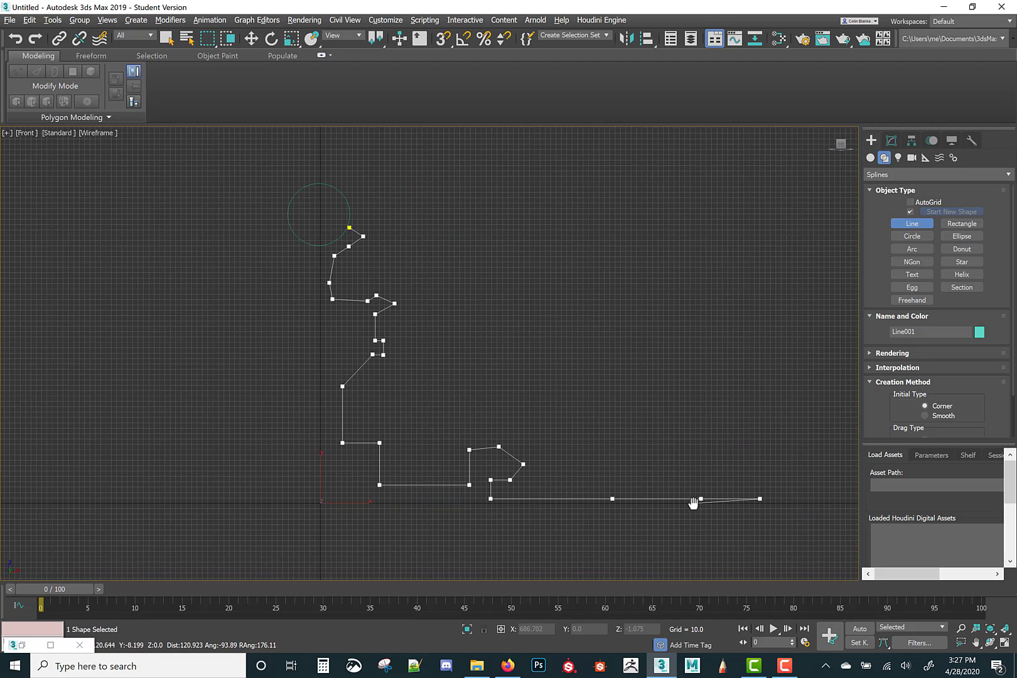
{"action": "right_click", "coordinate": [612, 507]}
{"action": "scroll", "coordinate": [606, 507], "scroll_direction": "down", "scroll_amount": 4}
{"action": "right_click", "coordinate": [604, 508]}
- Maximize the Perspective viewport, frame the selected line and examine the circle and profile splines from the front
{"action": "key", "text": "alt+w"}
{"action": "right_click", "coordinate": [635, 474]}
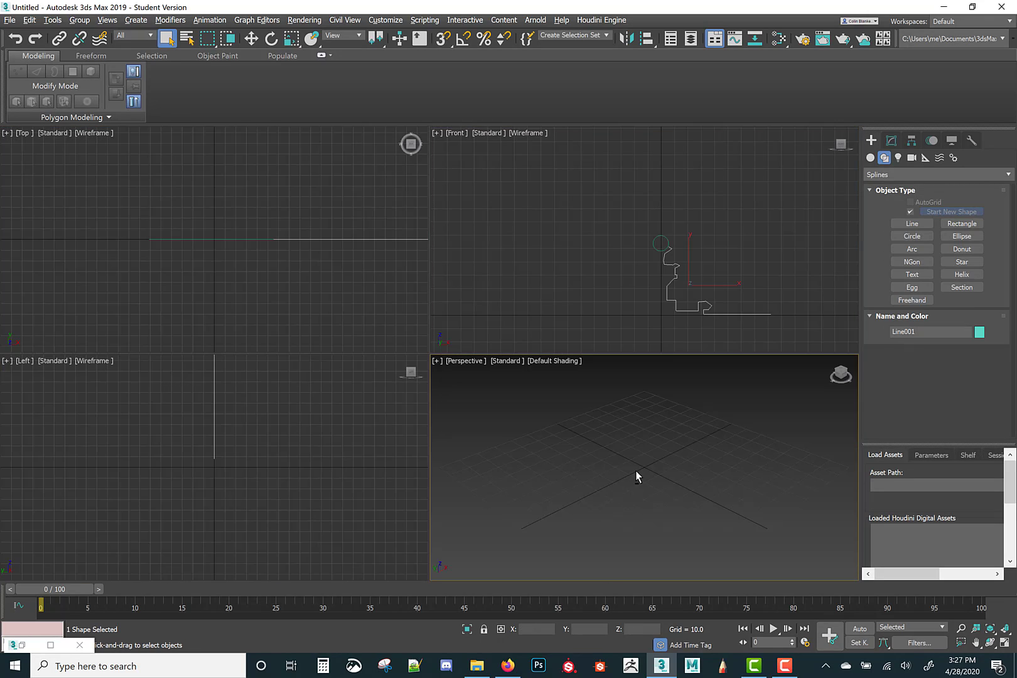
{"action": "key", "text": "alt+w"}
{"action": "key", "text": "z"}
{"action": "scroll", "coordinate": [600, 445], "scroll_direction": "down", "scroll_amount": 4}
{"action": "middle_click_drag", "start_coordinate": [610, 402], "coordinate": [679, 323]}
{"action": "middle_click_drag", "start_coordinate": [678, 323], "coordinate": [505, 347], "text": "alt"}
{"action": "scroll", "coordinate": [495, 353], "scroll_direction": "up", "scroll_amount": 5}
{"action": "scroll", "coordinate": [562, 366], "scroll_direction": "down", "scroll_amount": 5}
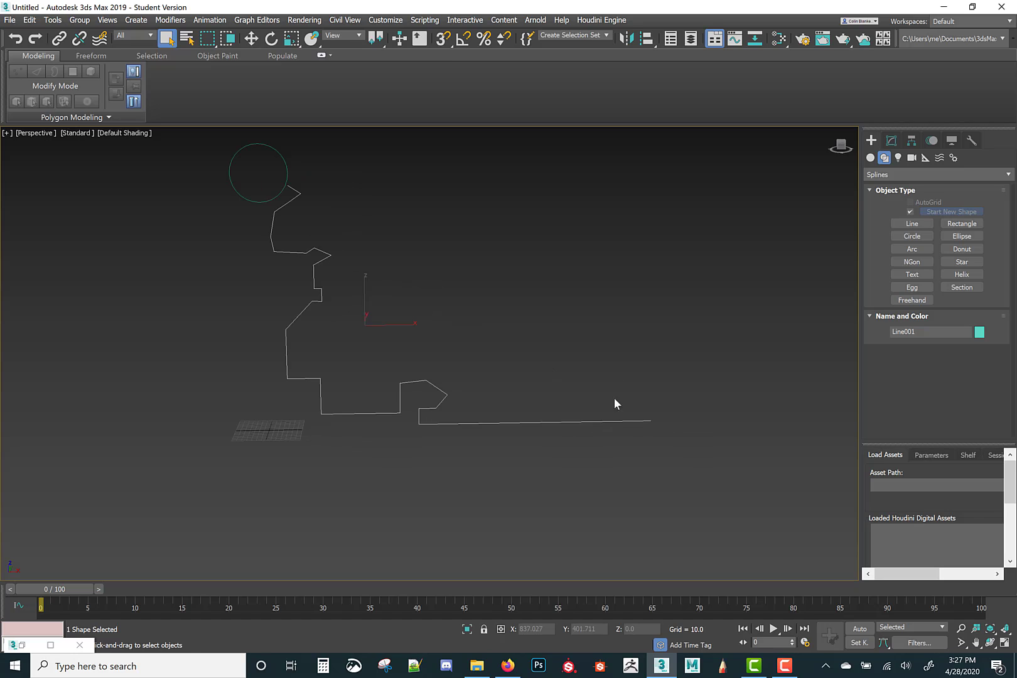
- Refine the line with a vertex just before its outer end and lower the end vertex to about X 839, Z -12
{"action": "key", "text": "e"}
{"action": "key", "text": "1"}
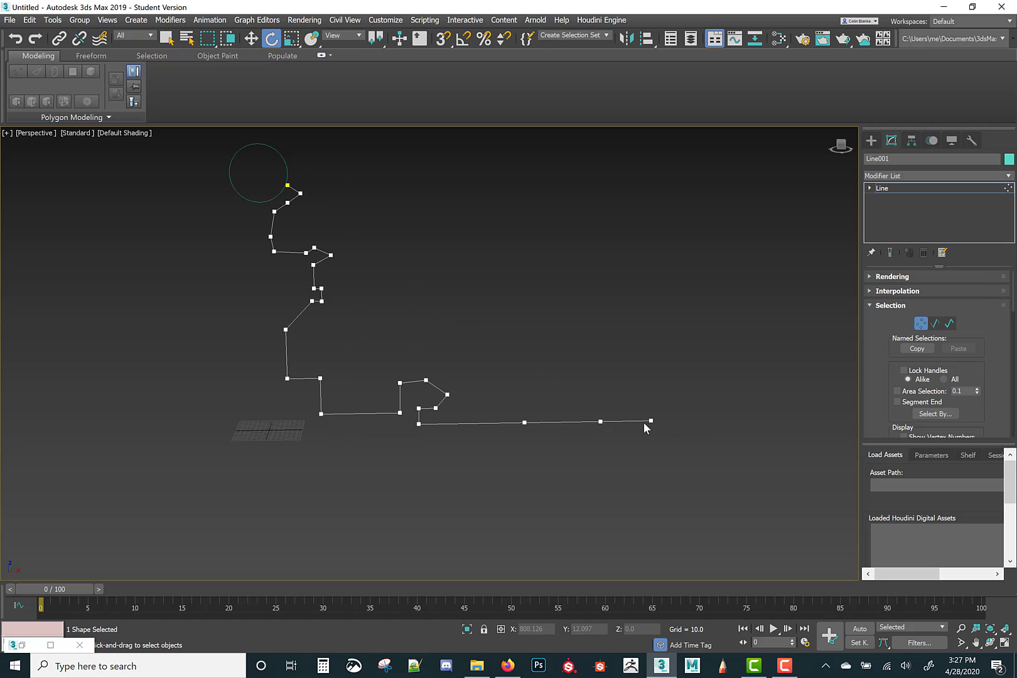
{"action": "right_click", "coordinate": [644, 422]}
{"action": "left_click", "coordinate": [619, 473]}
{"action": "key", "text": "w"}
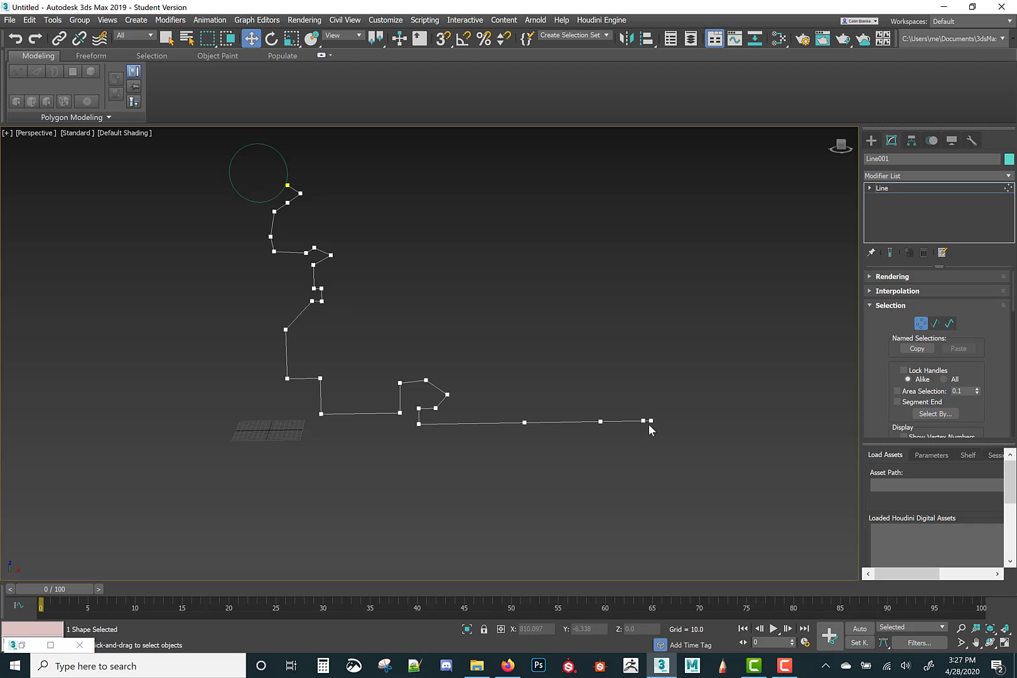
{"action": "left_click", "coordinate": [651, 421]}
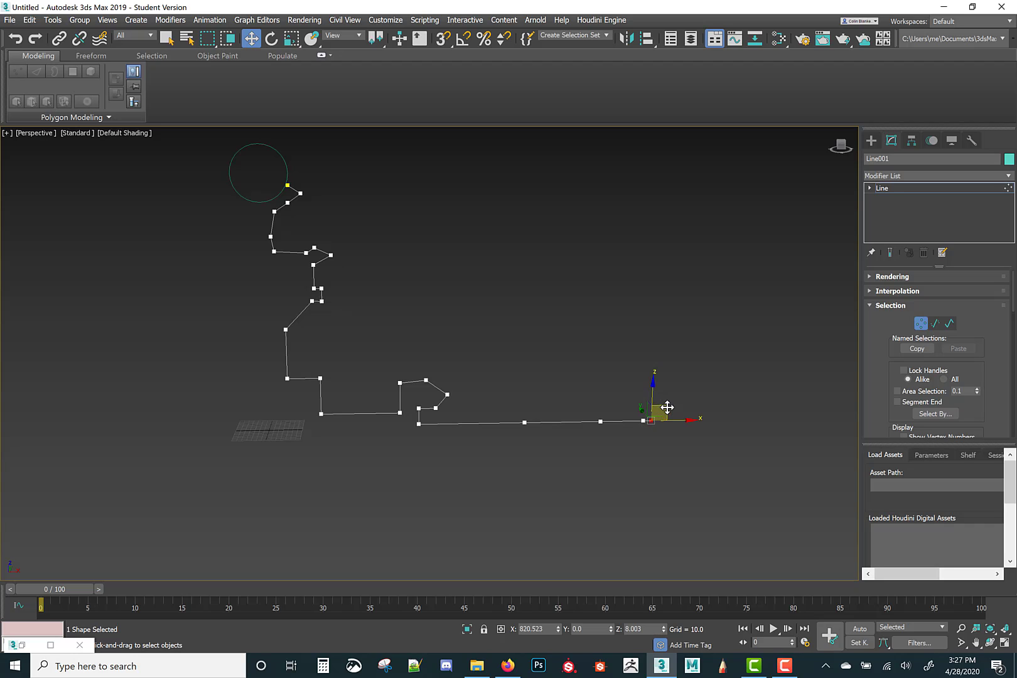
{"action": "left_click_drag", "start_coordinate": [667, 408], "coordinate": [675, 417]}
- Attach the circle to the moulding profile line so both become one shape
{"action": "middle_click_drag", "start_coordinate": [336, 255], "coordinate": [481, 356]}
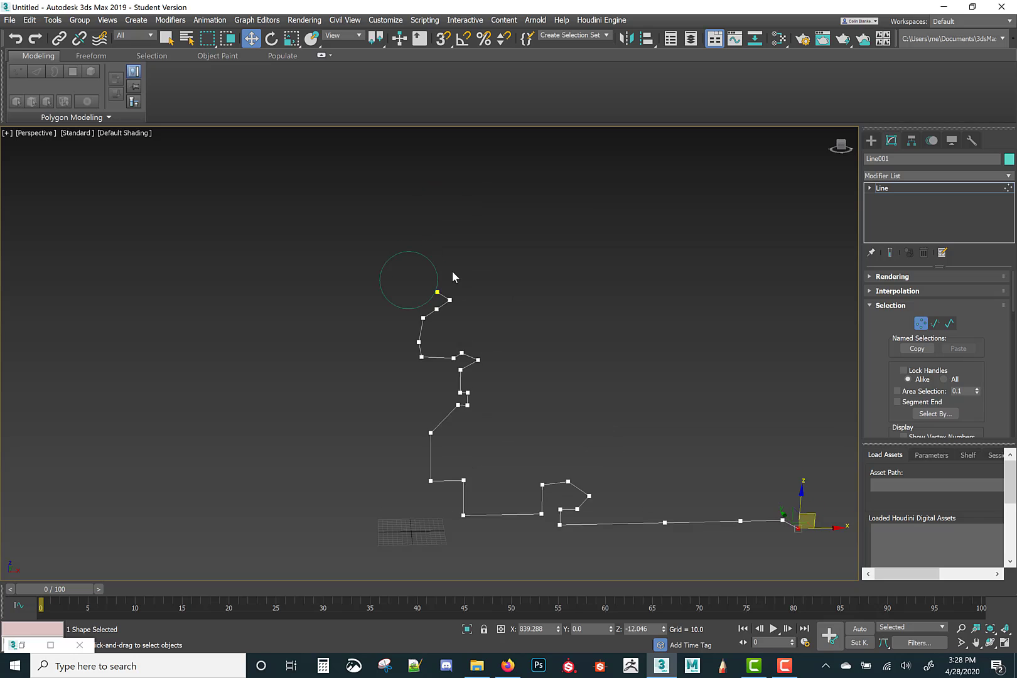
{"action": "right_click", "coordinate": [452, 271]}
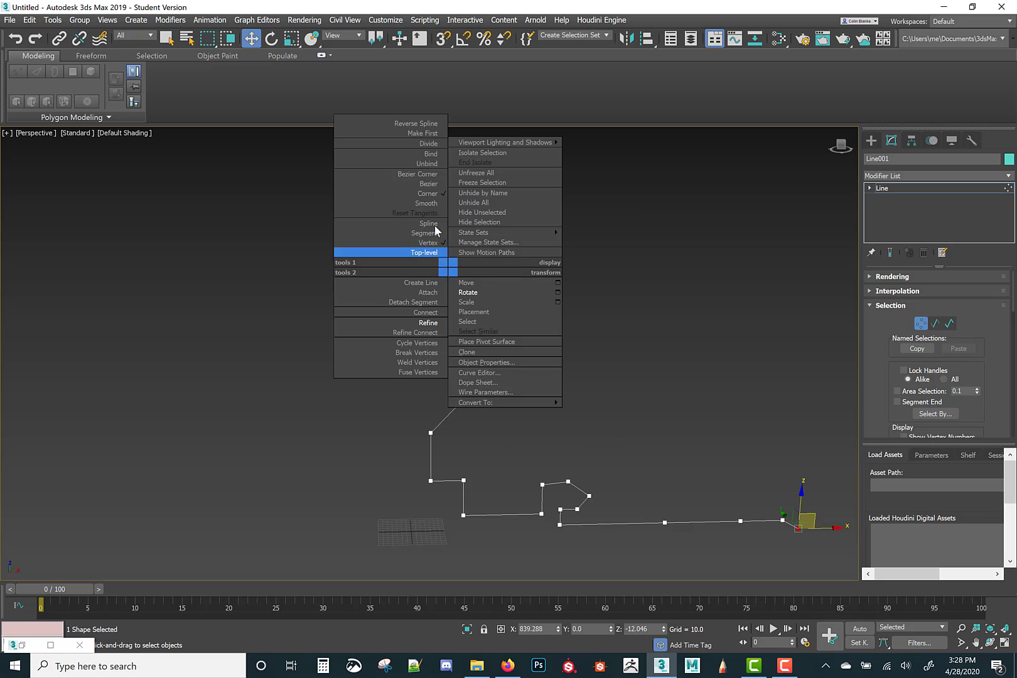
{"action": "left_click", "coordinate": [415, 304]}
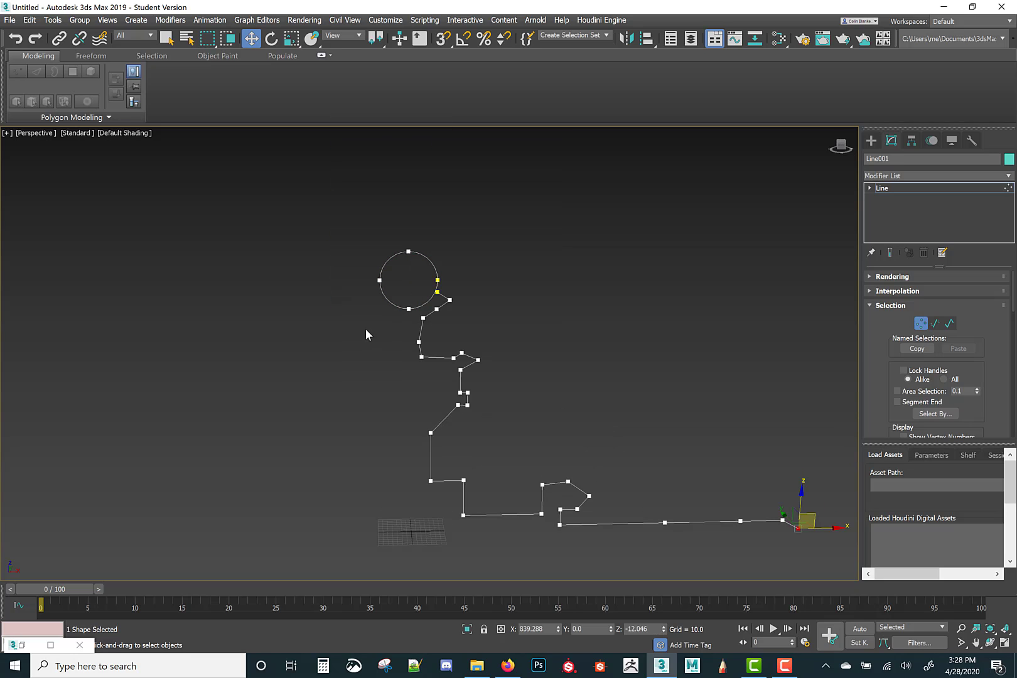
- Try to delete all circle segments except the upper-right quarter arc, and undo the deletion
{"action": "key", "text": "2"}
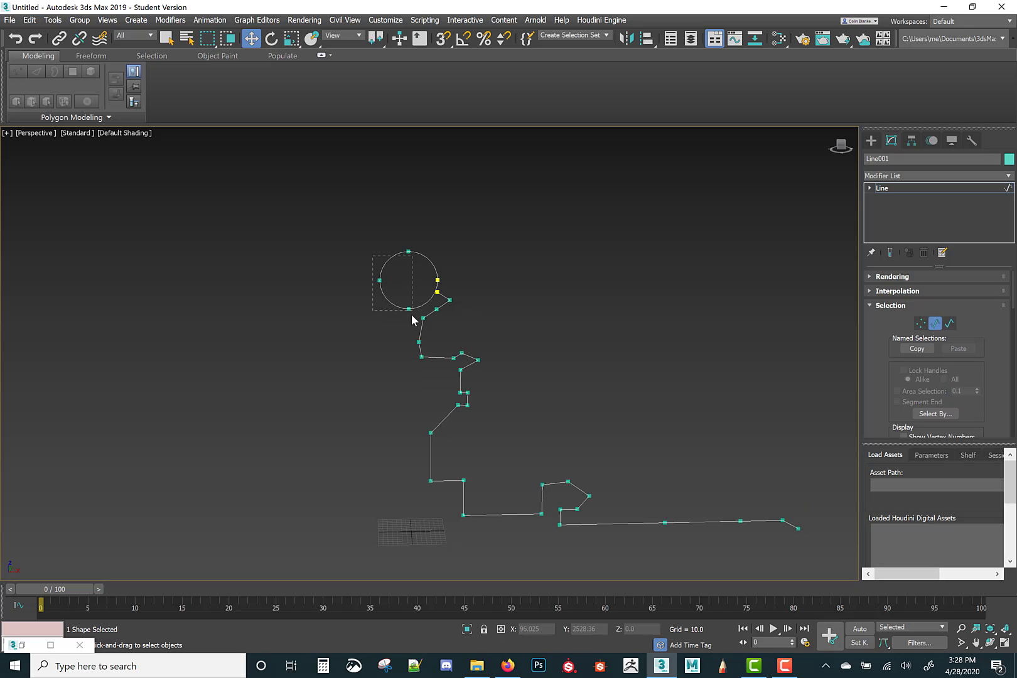
{"action": "left_click_drag", "start_coordinate": [415, 316], "coordinate": [415, 316]}
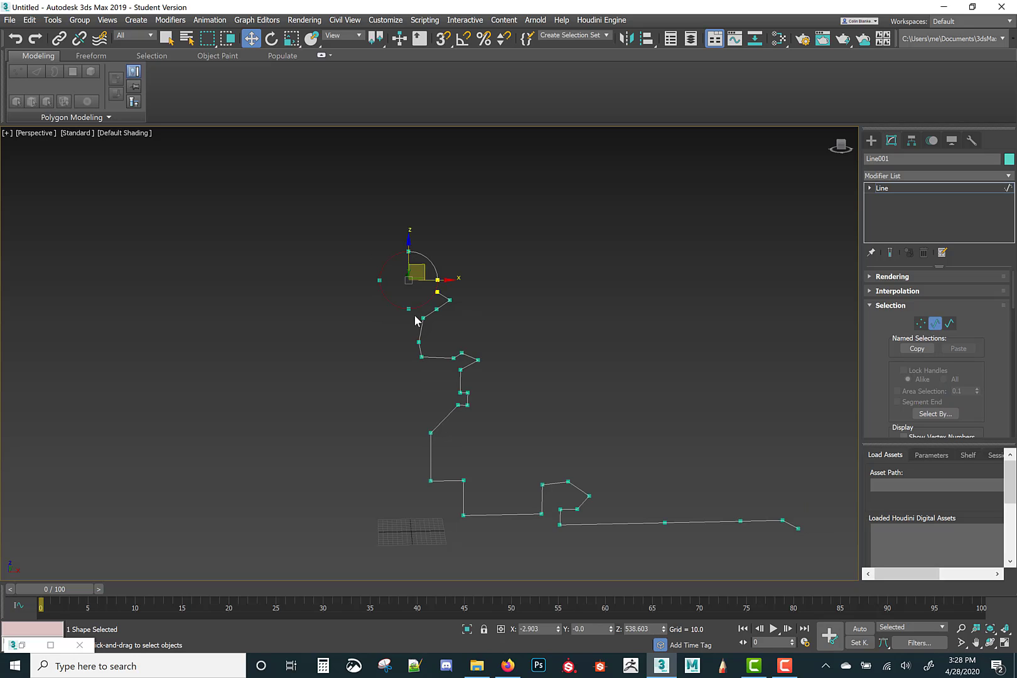
{"action": "key", "text": "Delete"}
{"action": "scroll", "coordinate": [484, 275], "scroll_direction": "up", "scroll_amount": 7}
{"action": "middle_click_drag", "start_coordinate": [288, 348], "coordinate": [473, 287]}
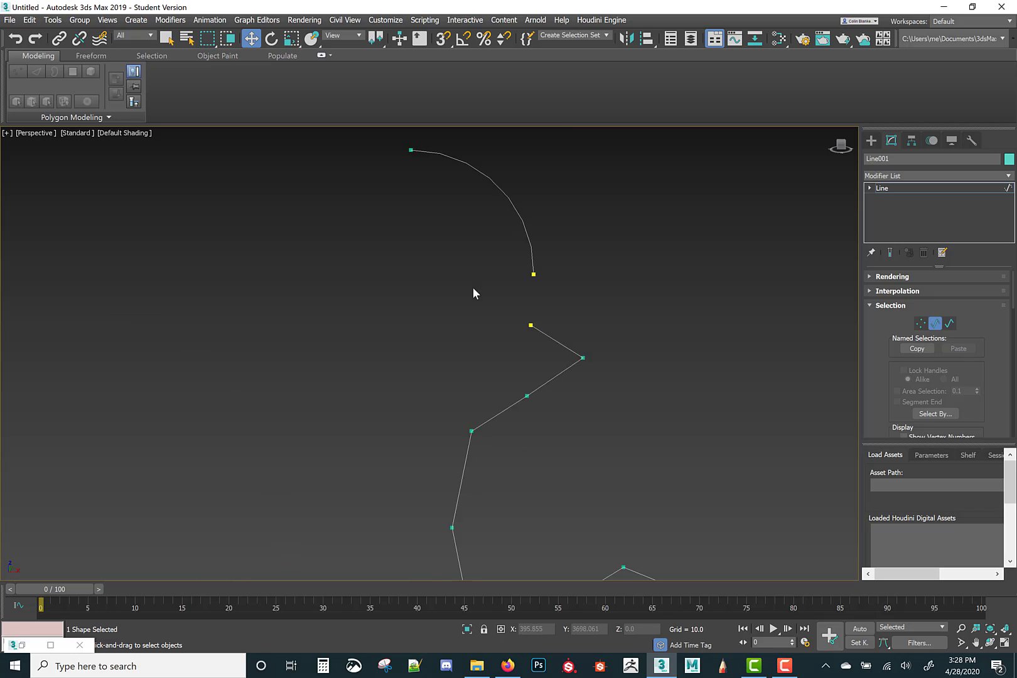
{"action": "scroll", "coordinate": [474, 288], "scroll_direction": "up", "scroll_amount": 3}
{"action": "scroll", "coordinate": [505, 300], "scroll_direction": "down", "scroll_amount": 3}
{"action": "key", "text": "ctrl+z"}
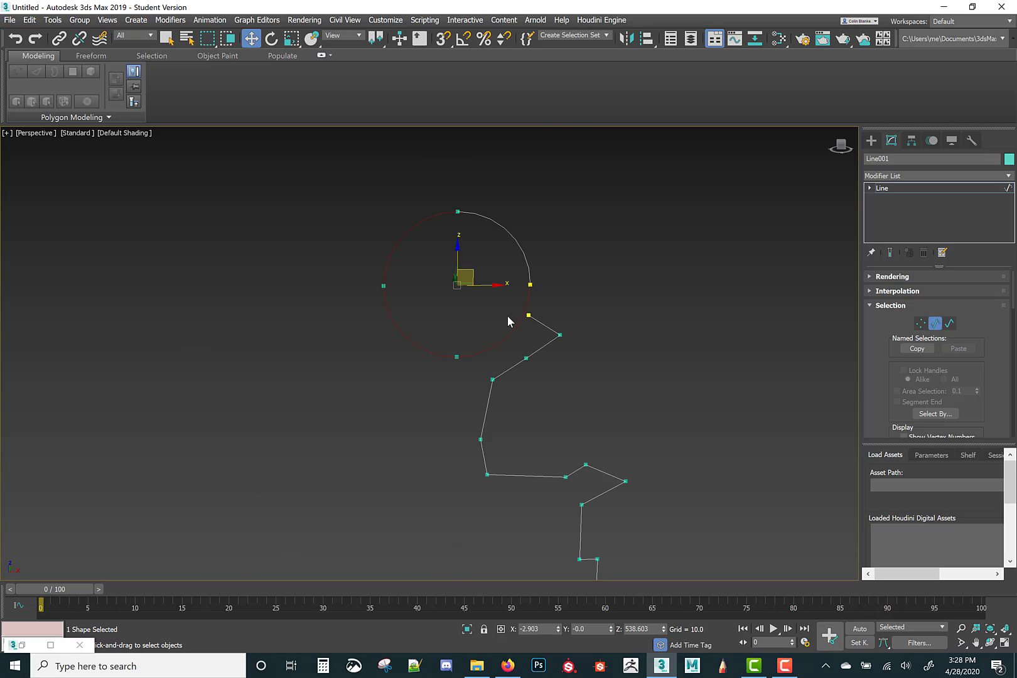
- Refine the circle with a new vertex on its lower-right arc, just inside the profile line's starting point
{"action": "scroll", "coordinate": [510, 317], "scroll_direction": "up", "scroll_amount": 4}
{"action": "right_click", "coordinate": [558, 291]}
{"action": "left_click", "coordinate": [540, 346]}
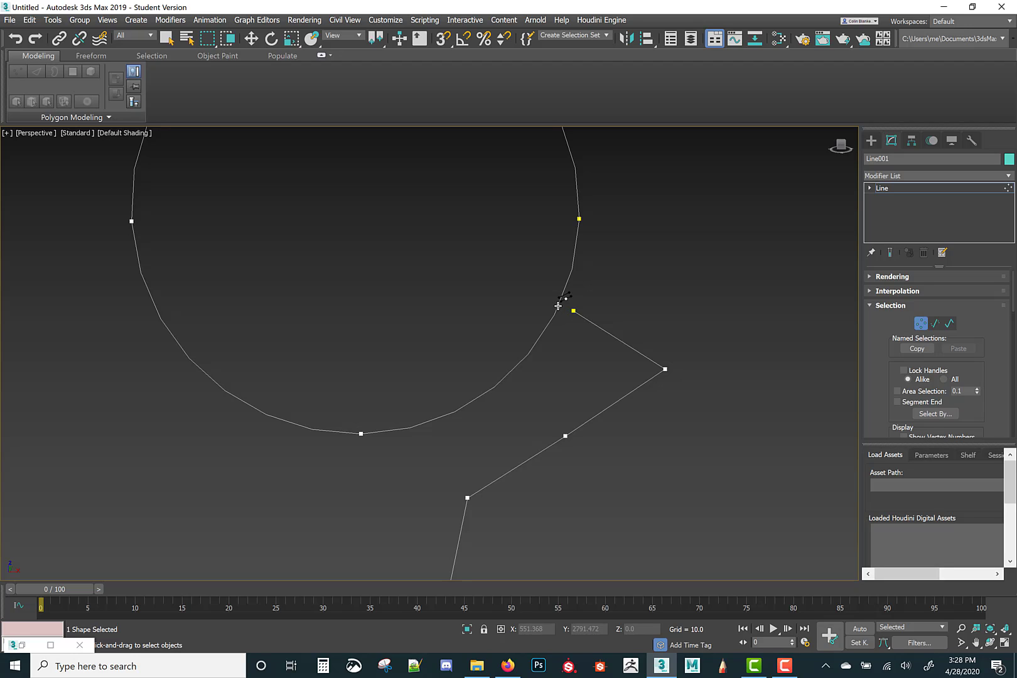
{"action": "left_click", "coordinate": [545, 329]}
{"action": "right_click", "coordinate": [546, 350]}
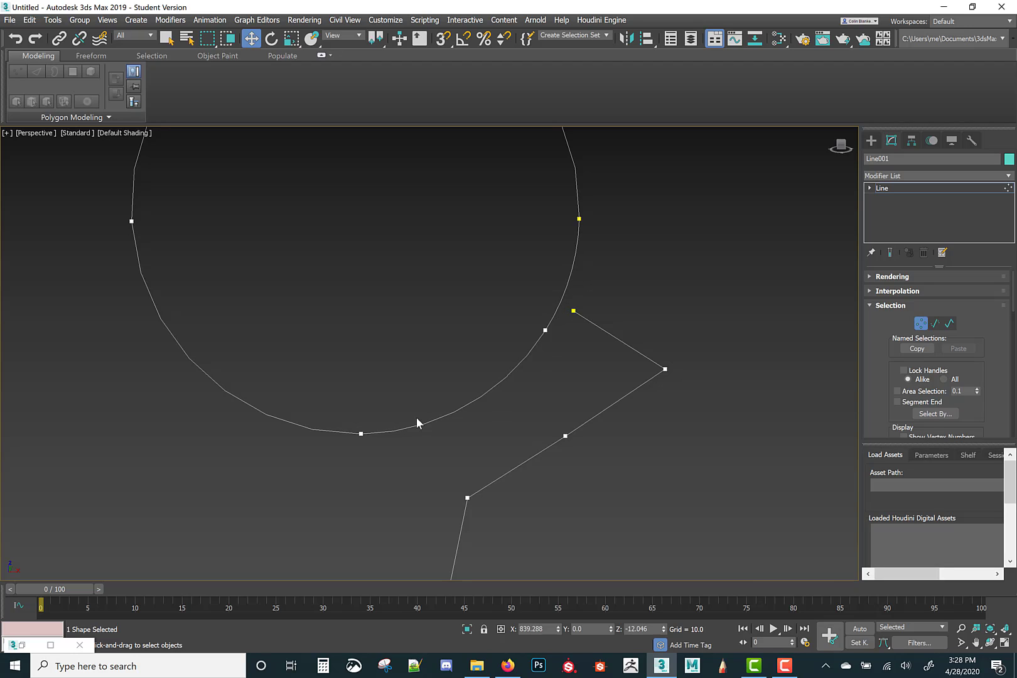
- Delete the circle's two left-hand segments and the segment between its lowest vertex and the new vertex
{"action": "scroll", "coordinate": [349, 436], "scroll_direction": "down", "scroll_amount": 4}
{"action": "middle_click_drag", "start_coordinate": [349, 436], "coordinate": [331, 461]}
{"action": "key", "text": "2"}
{"action": "left_click_drag", "start_coordinate": [331, 462], "coordinate": [228, 374]}
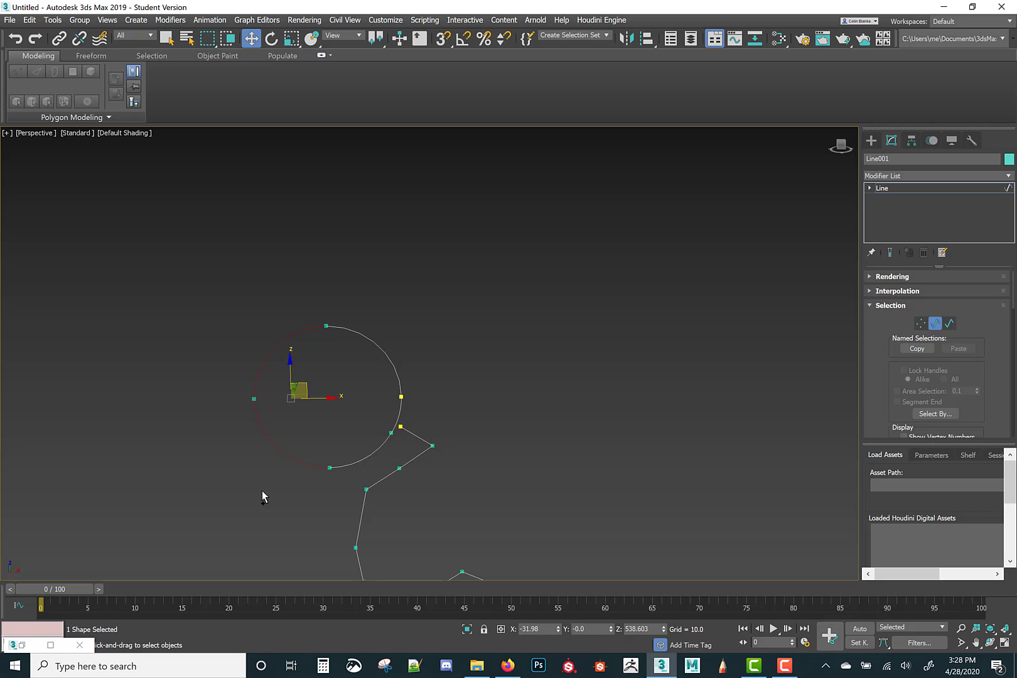
{"action": "key", "text": "Delete"}
- Move the vertex below the profile's first outward point outward and down to about X 67, Z 474
{"action": "scroll", "coordinate": [351, 451], "scroll_direction": "up", "scroll_amount": 6}
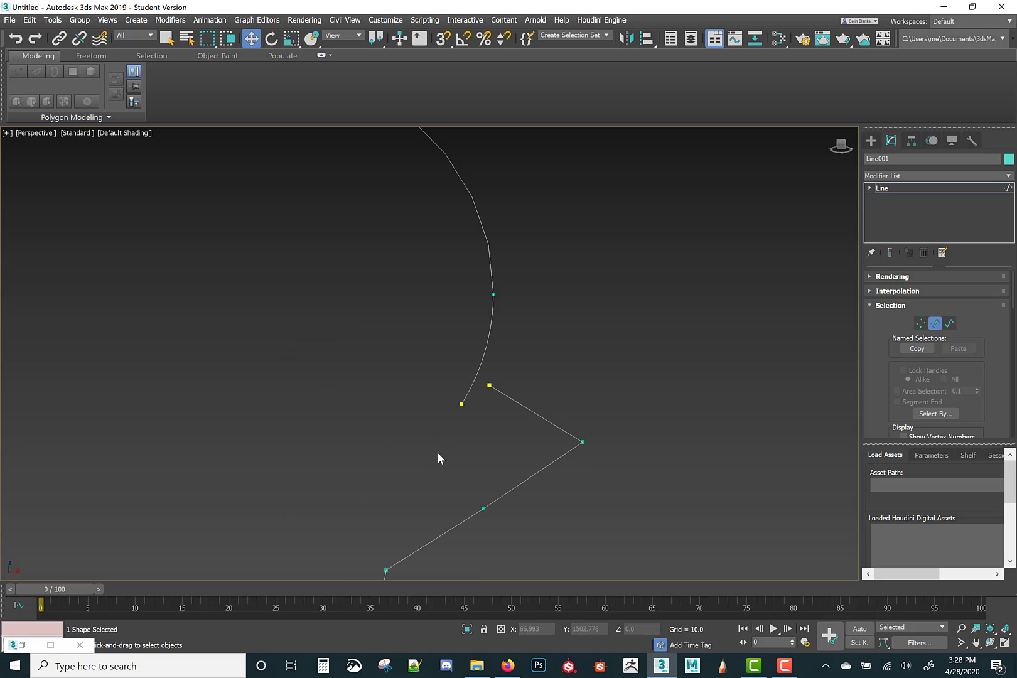
{"action": "scroll", "coordinate": [485, 377], "scroll_direction": "down", "scroll_amount": 3}
{"action": "middle_click_drag", "start_coordinate": [485, 376], "coordinate": [471, 334]}
{"action": "right_click", "coordinate": [467, 350]}
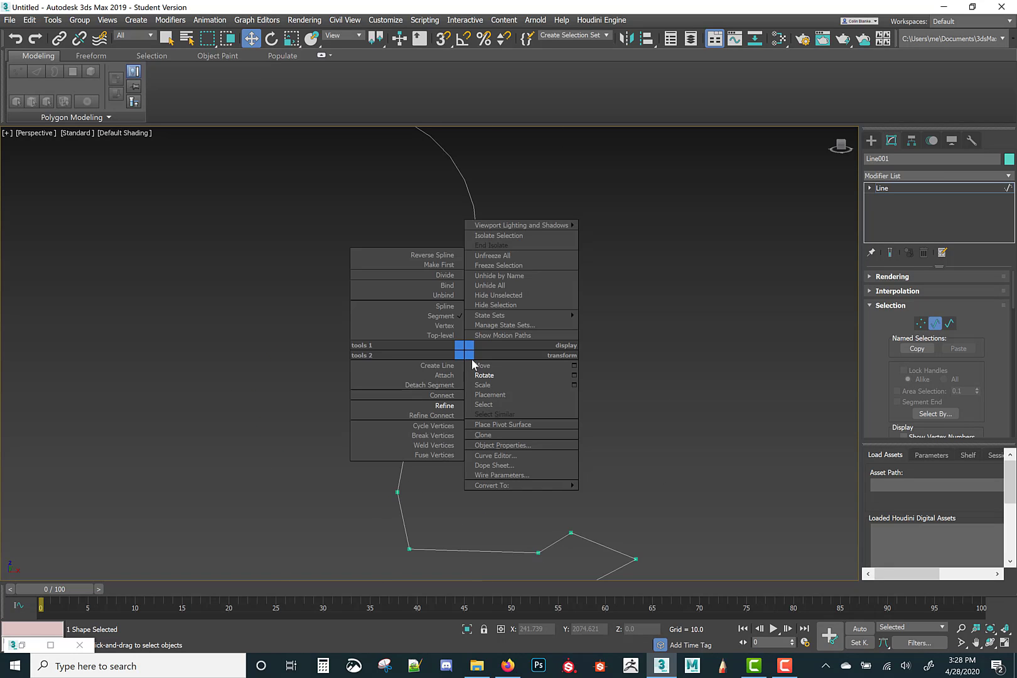
{"action": "left_click", "coordinate": [467, 354]}
{"action": "left_click", "coordinate": [471, 360]}
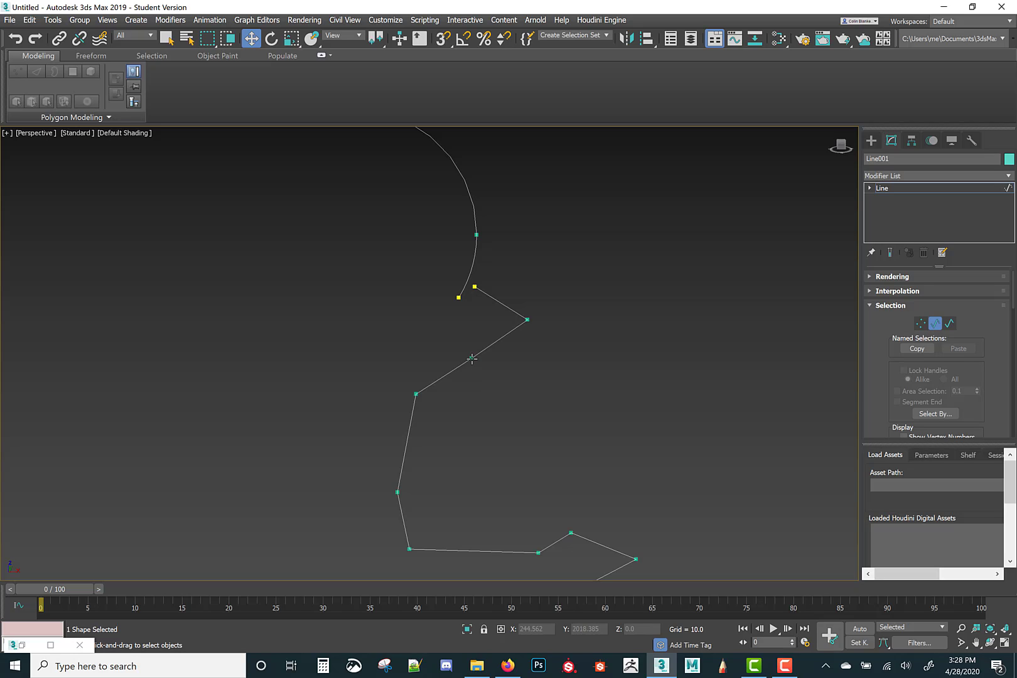
{"action": "key", "text": "1"}
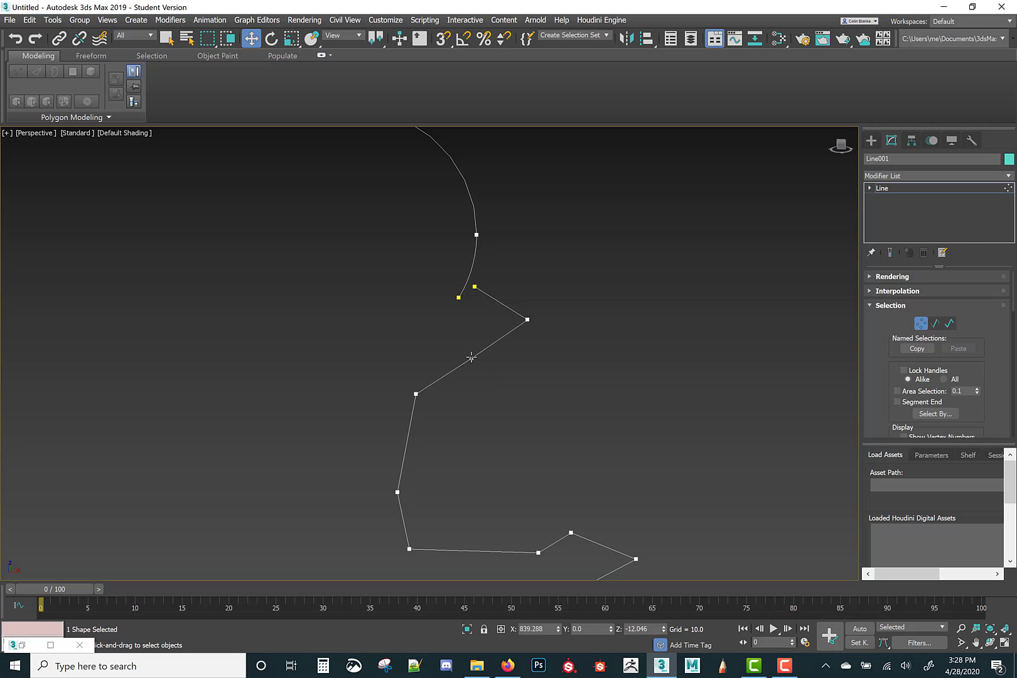
{"action": "left_click", "coordinate": [472, 357]}
{"action": "left_click_drag", "start_coordinate": [486, 345], "coordinate": [512, 345]}
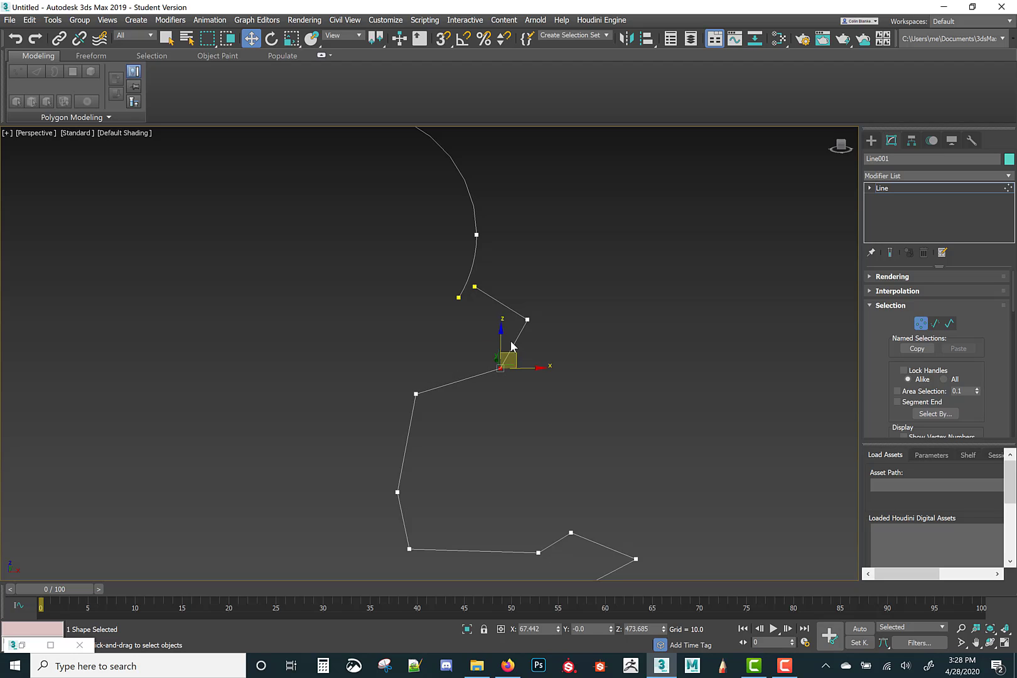
- Connect the lower end of the remaining circle arc to the profile line's starting vertex
{"action": "right_click", "coordinate": [472, 287]}
{"action": "left_click", "coordinate": [449, 335]}
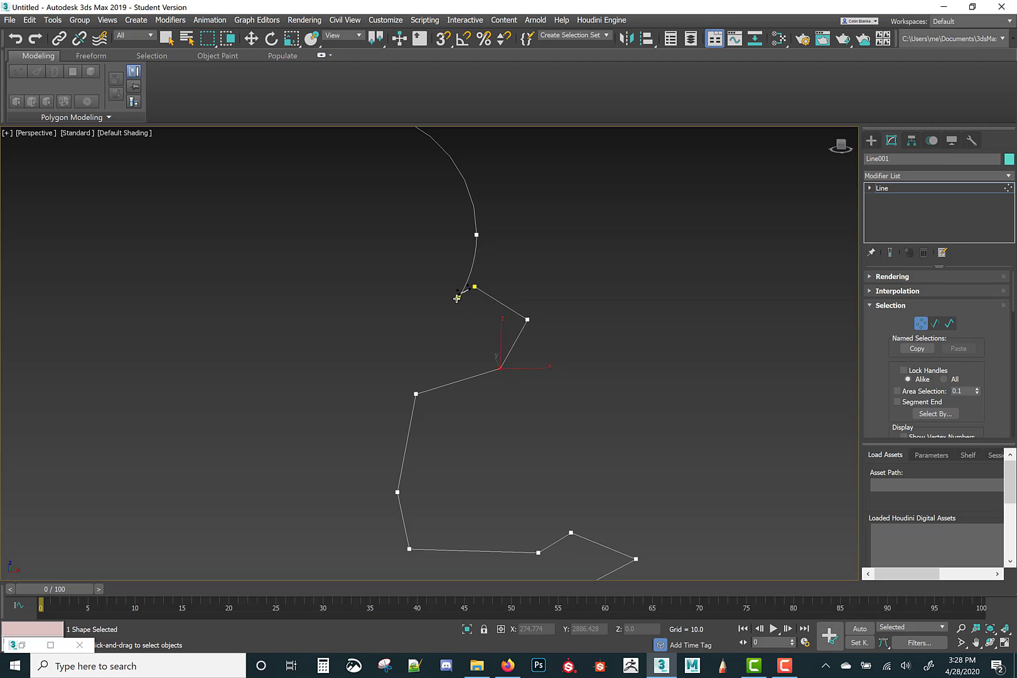
{"action": "key", "text": "w"}
{"action": "scroll", "coordinate": [440, 328], "scroll_direction": "down", "scroll_amount": 5}
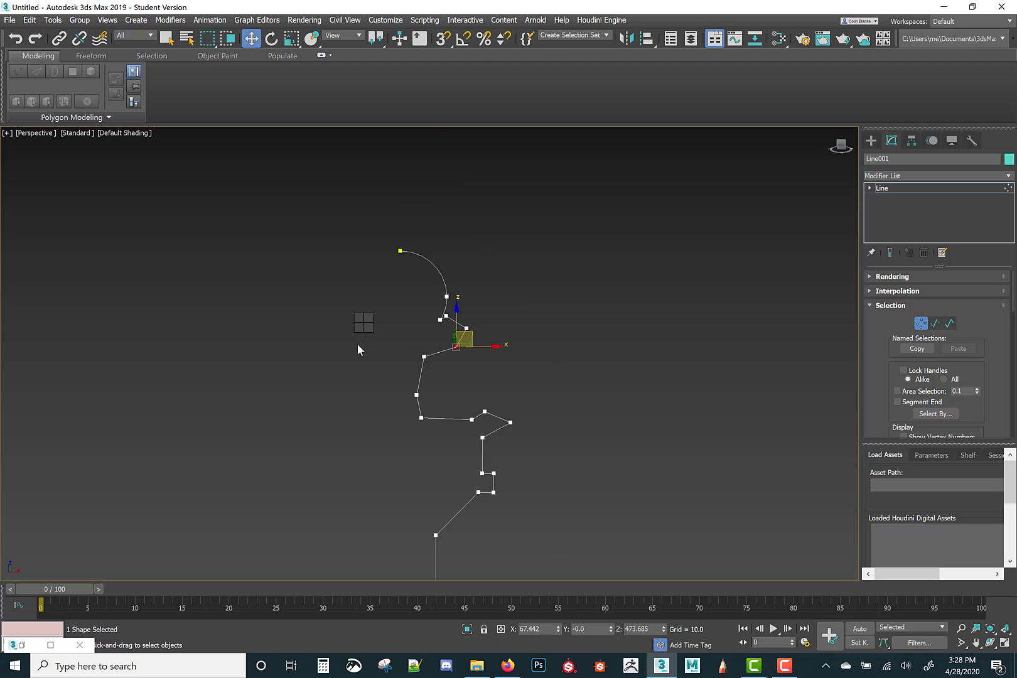
{"action": "key", "text": "2"}
{"action": "middle_click_drag", "start_coordinate": [262, 341], "coordinate": [333, 322], "text": "alt"}
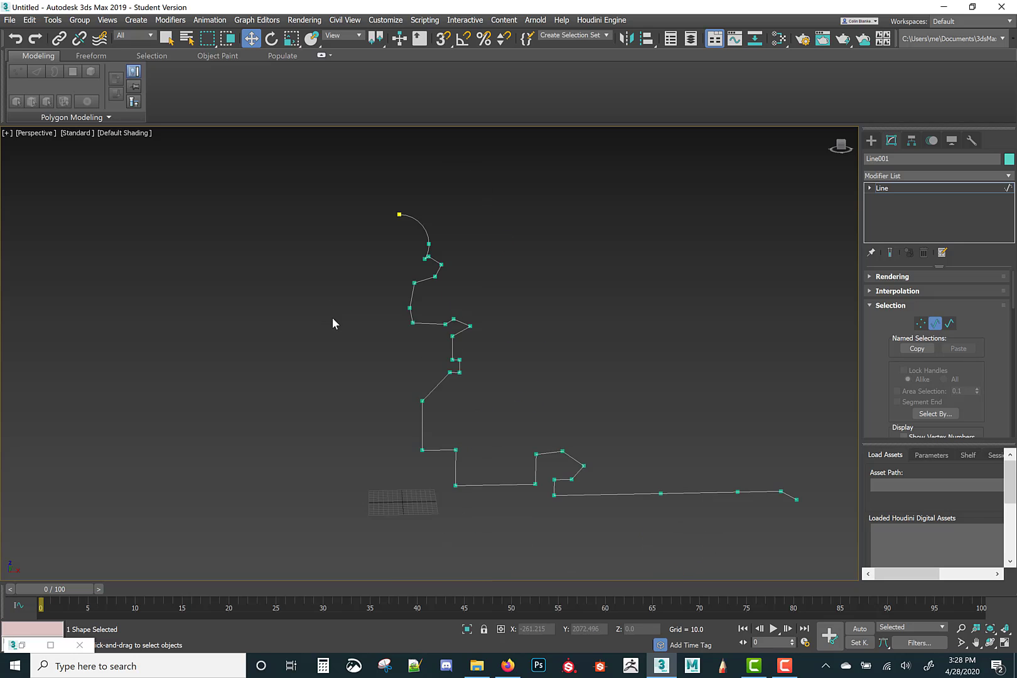
{"action": "right_click", "coordinate": [332, 317]}
{"action": "right_click", "coordinate": [327, 319]}
{"action": "left_click", "coordinate": [431, 273]}
{"action": "scroll", "coordinate": [394, 288], "scroll_direction": "up", "scroll_amount": 6}
{"action": "middle_click_drag", "start_coordinate": [494, 254], "coordinate": [422, 345]}
{"action": "scroll", "coordinate": [422, 345], "scroll_direction": "down", "scroll_amount": 5}
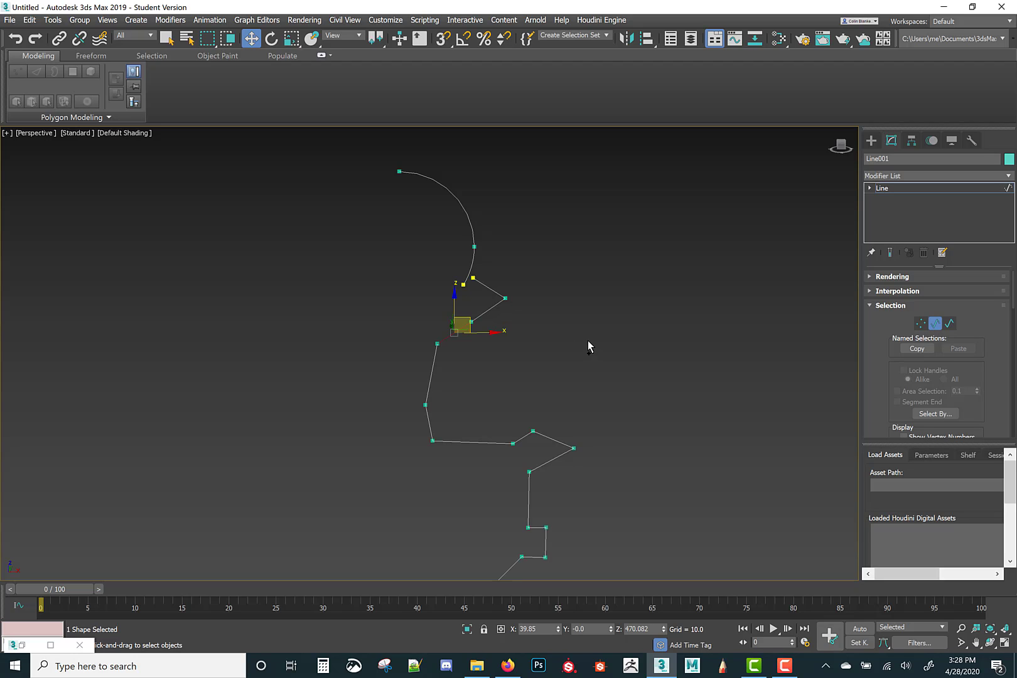
{"action": "key", "text": "ctrl+z"}
{"action": "key", "text": "ctrl+z"}
{"action": "scroll", "coordinate": [580, 339], "scroll_direction": "down", "scroll_amount": 5}
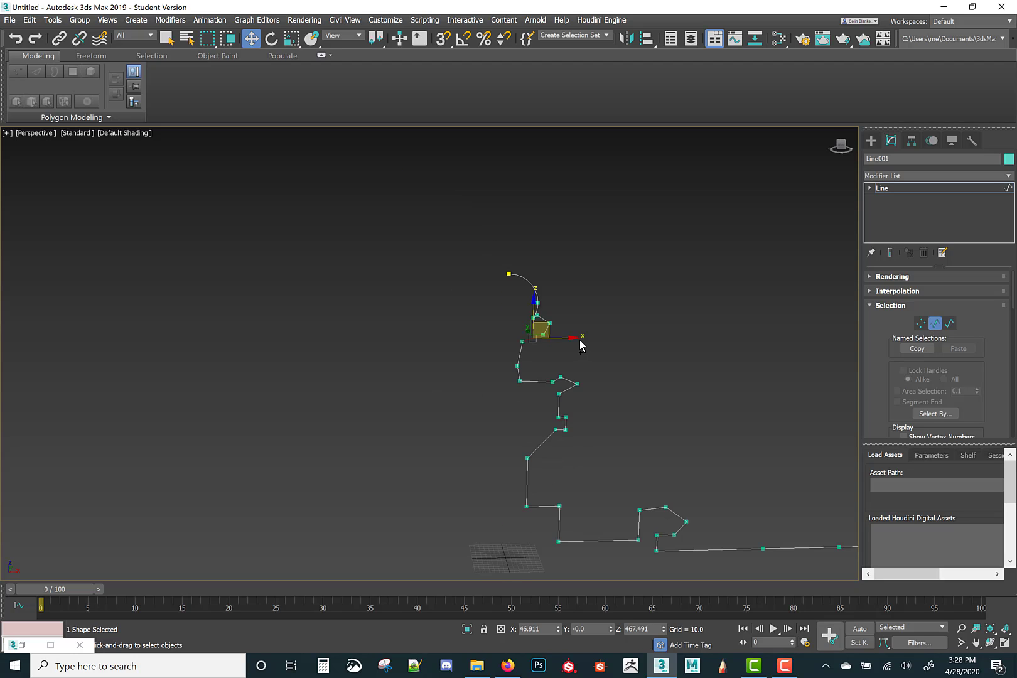
- Leave segment editing and return the joined profile spline to its object level
{"action": "left_click", "coordinate": [603, 340]}
{"action": "right_click", "coordinate": [606, 338]}
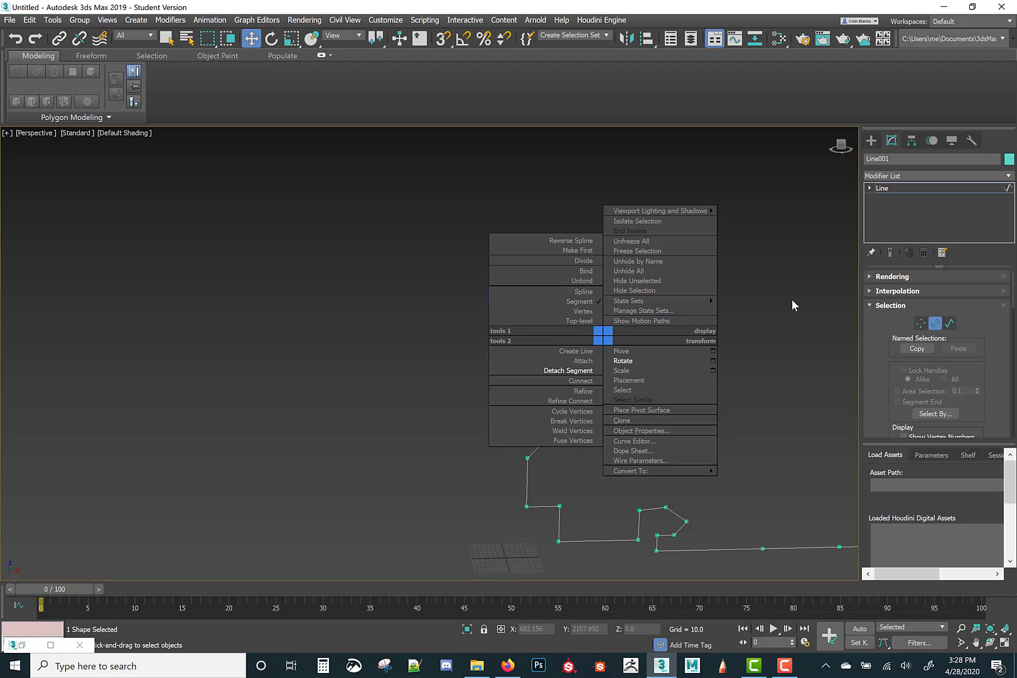
{"action": "left_click", "coordinate": [898, 187]}
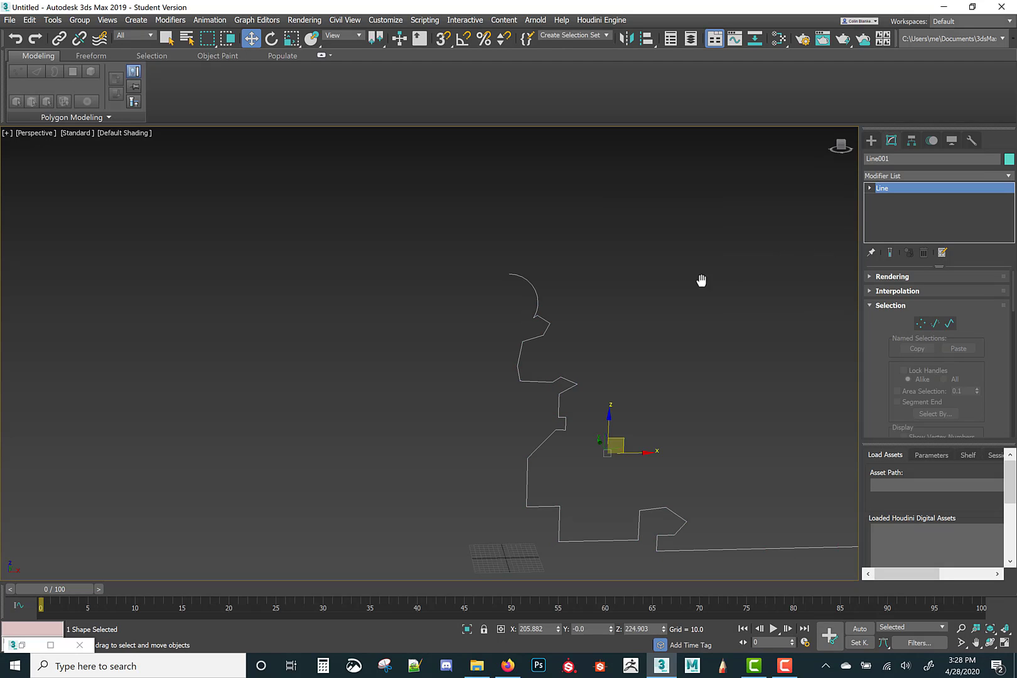
{"action": "middle_click_drag", "start_coordinate": [702, 279], "coordinate": [528, 311]}
{"action": "key", "text": "super"}
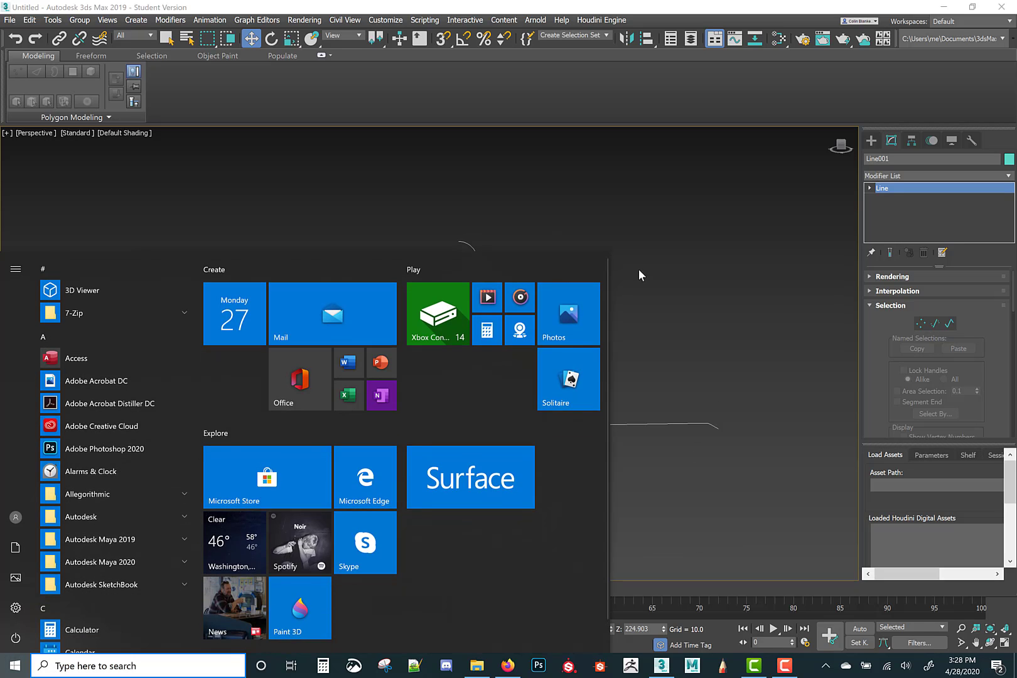
{"action": "middle_click_drag", "start_coordinate": [654, 272], "coordinate": [697, 243], "text": "alt"}
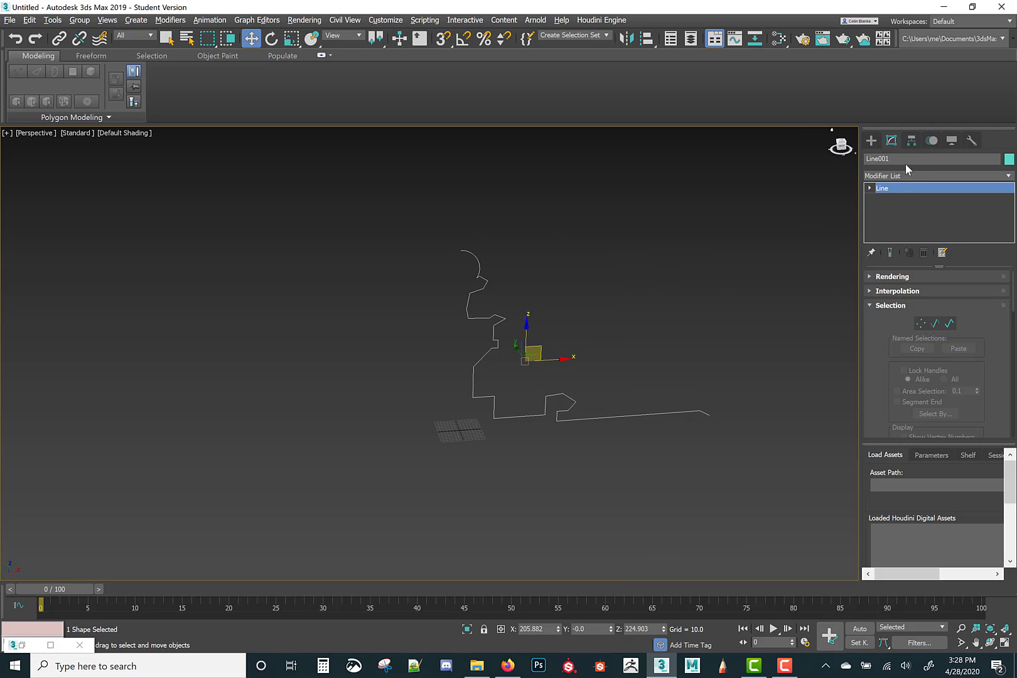
- Move only the profile line's pivot to the world origin by setting its absolute X and Z to 0
{"action": "left_click", "coordinate": [911, 140]}
{"action": "left_click", "coordinate": [933, 218]}
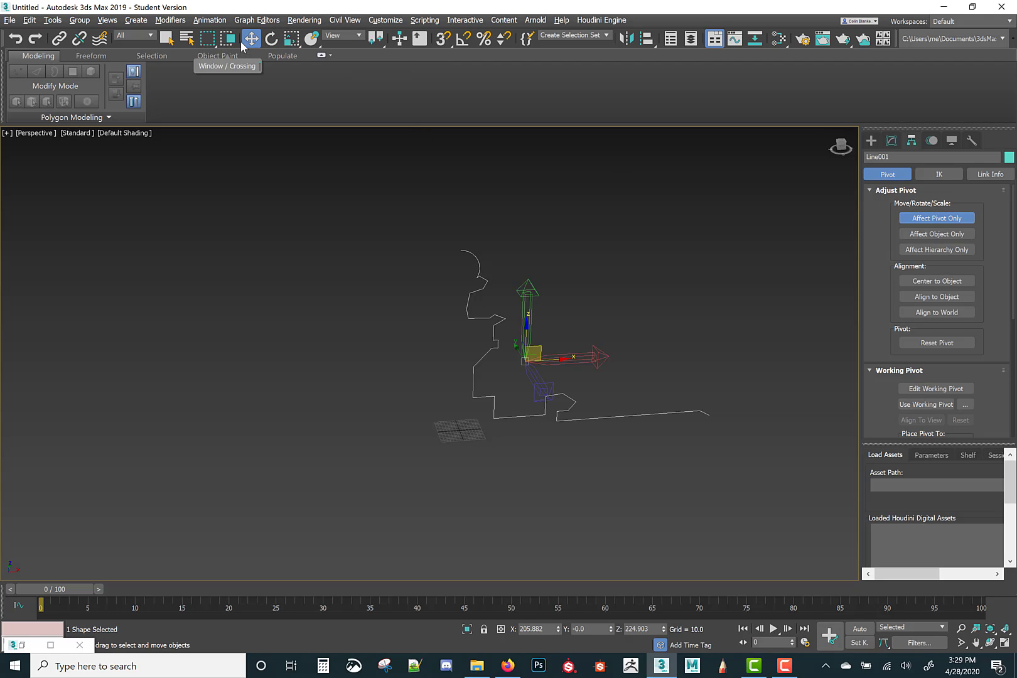
{"action": "key", "text": "F12"}
{"action": "double_click", "coordinate": [654, 523]}
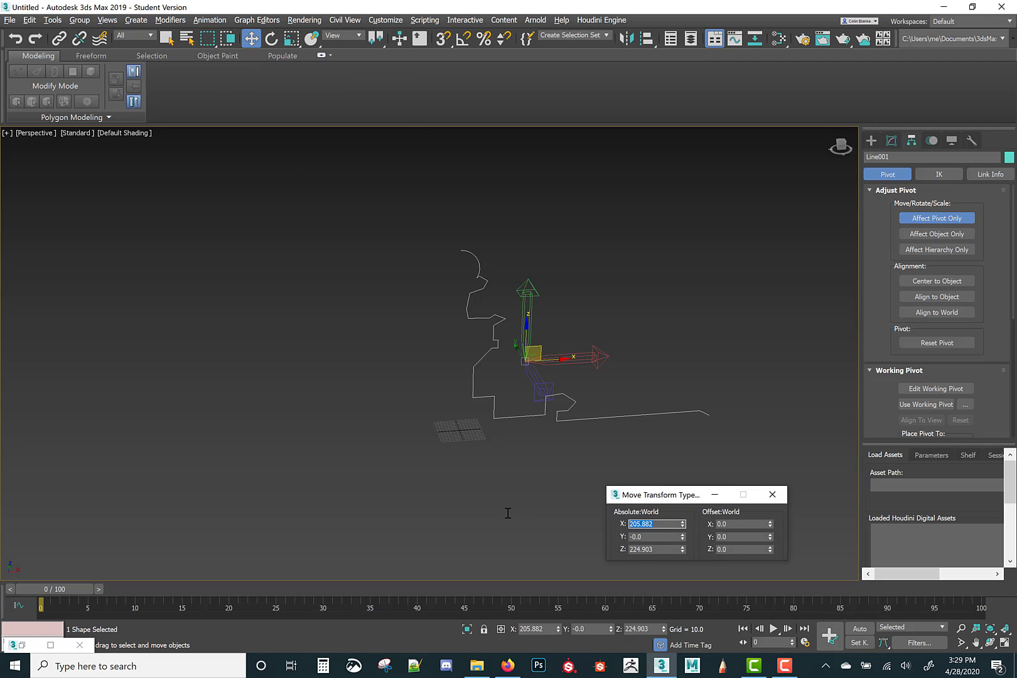
{"action": "type", "text": "0"}
{"action": "key", "text": "Tab"}
{"action": "key", "text": "Tab"}
{"action": "type", "text": "0"}
{"action": "key", "text": "Tab"}
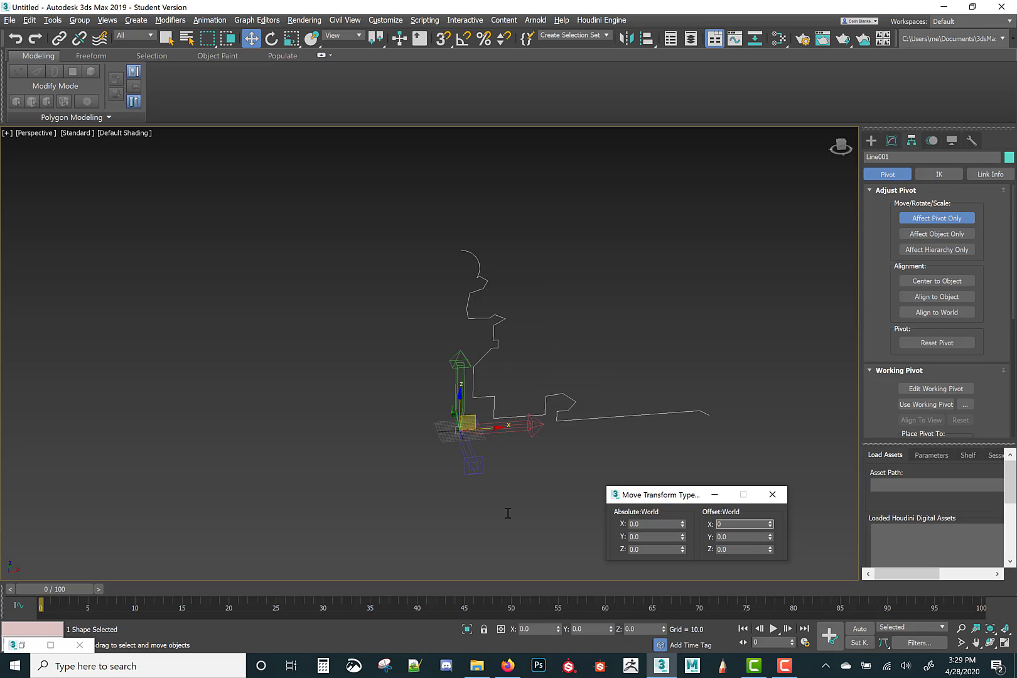
{"action": "left_click", "coordinate": [772, 495]}
- Return to modifying the profile line and bring up the choice of modifier sets for its modifier list
{"action": "left_click", "coordinate": [891, 140]}
{"action": "left_click", "coordinate": [966, 179]}
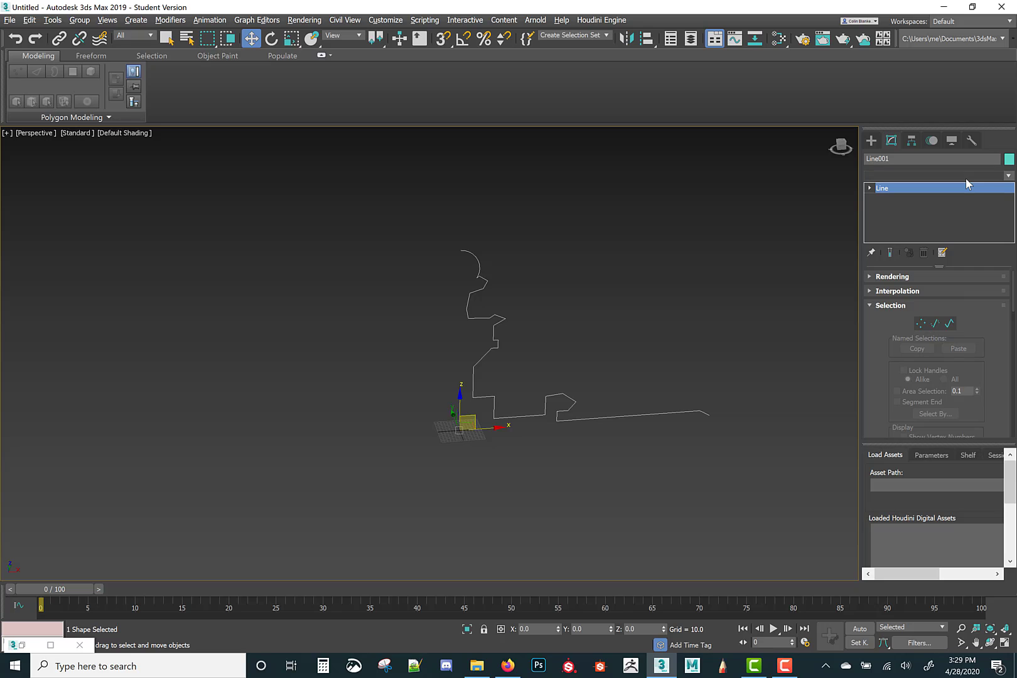
{"action": "left_click", "coordinate": [967, 179]}
{"action": "left_click", "coordinate": [967, 179]}
{"action": "left_click", "coordinate": [967, 178]}
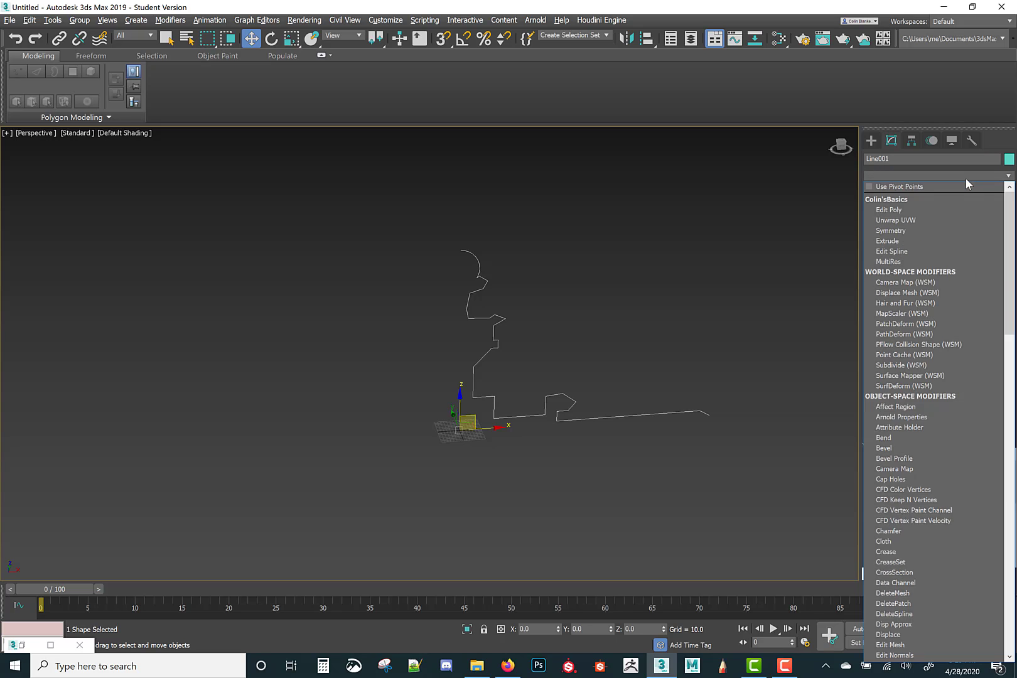
{"action": "right_click", "coordinate": [966, 178]}
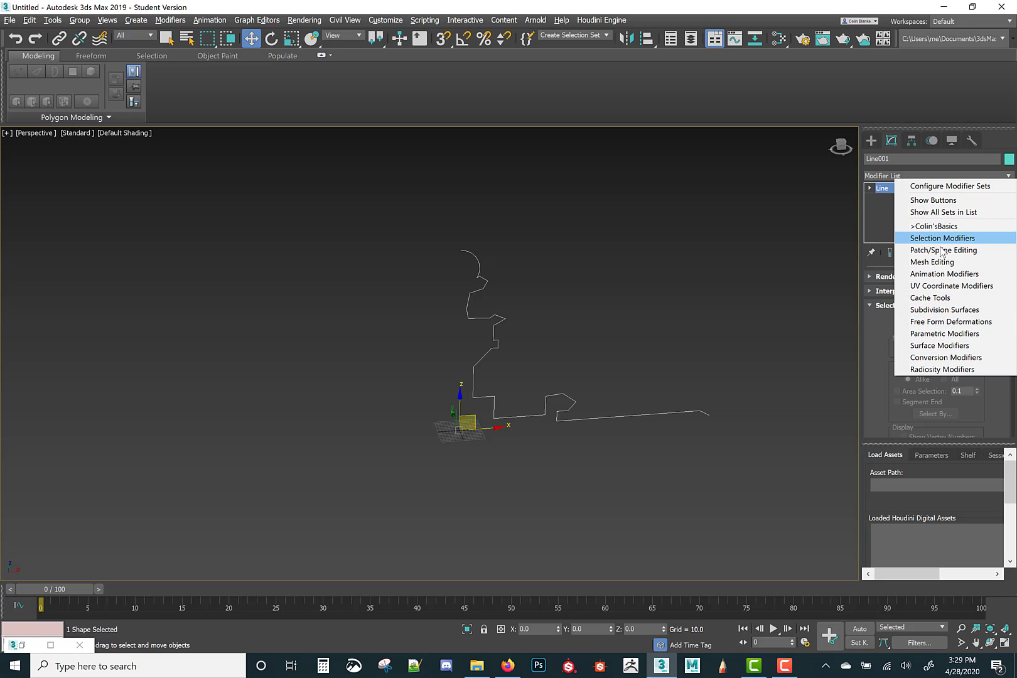
- Apply a Lathe modifier from the Patch/Spline Editing set to the profile line and inspect the revolved shape
{"action": "left_click", "coordinate": [908, 175]}
{"action": "left_click", "coordinate": [908, 174]}
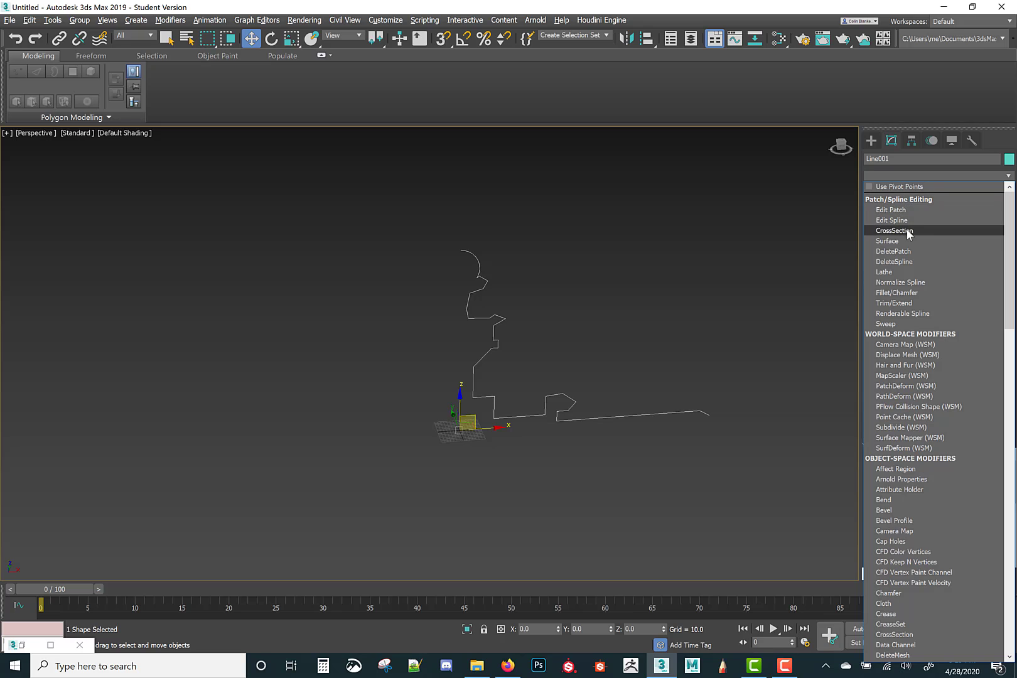
{"action": "left_click", "coordinate": [918, 271]}
{"action": "middle_click_drag", "start_coordinate": [518, 336], "coordinate": [547, 286], "text": "alt"}
{"action": "middle_click_drag", "start_coordinate": [507, 446], "coordinate": [590, 485], "text": "alt"}
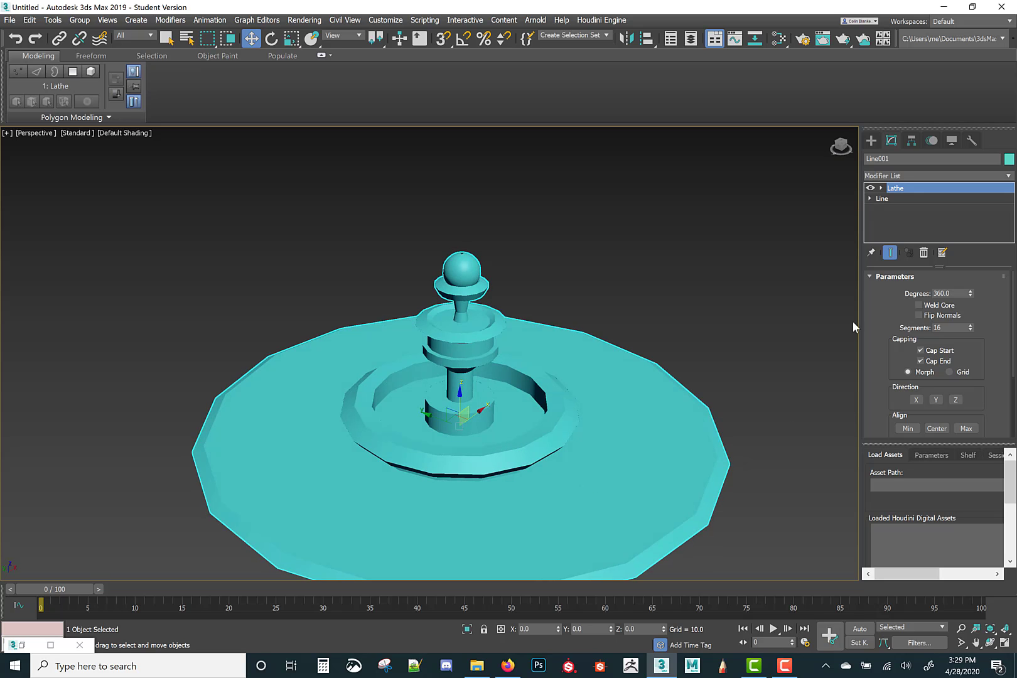
- Return to the base Line beneath the Lathe modifier and start editing its vertices in the maximized Front view
{"action": "middle_click_drag", "start_coordinate": [574, 420], "coordinate": [595, 366], "text": "alt"}
{"action": "key", "text": "alt+w"}
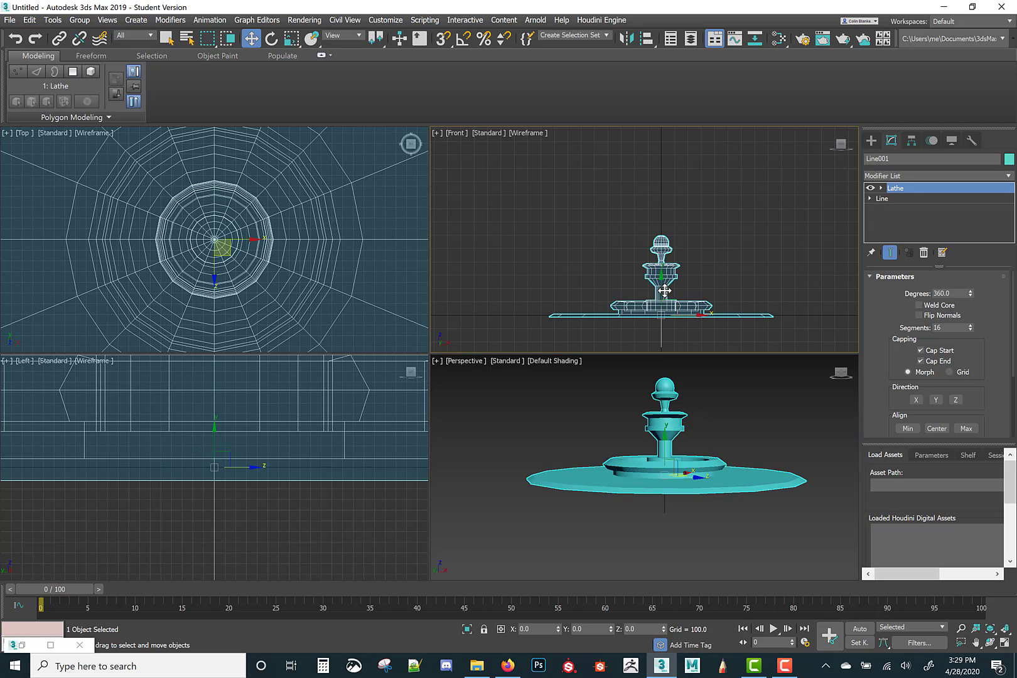
{"action": "key", "text": "alt+w"}
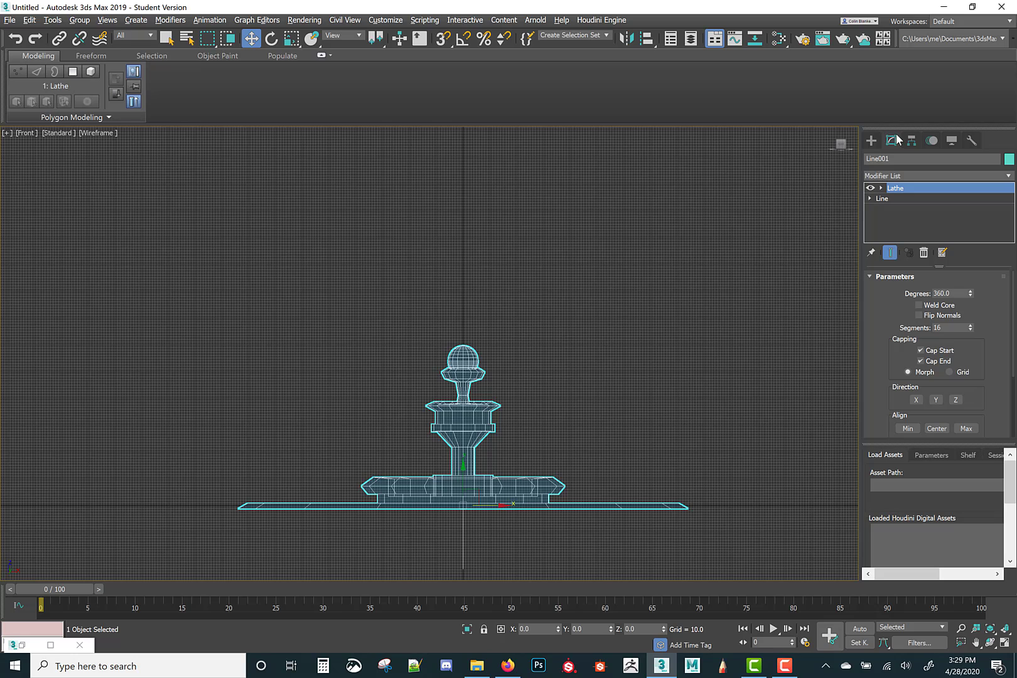
{"action": "left_click", "coordinate": [882, 198]}
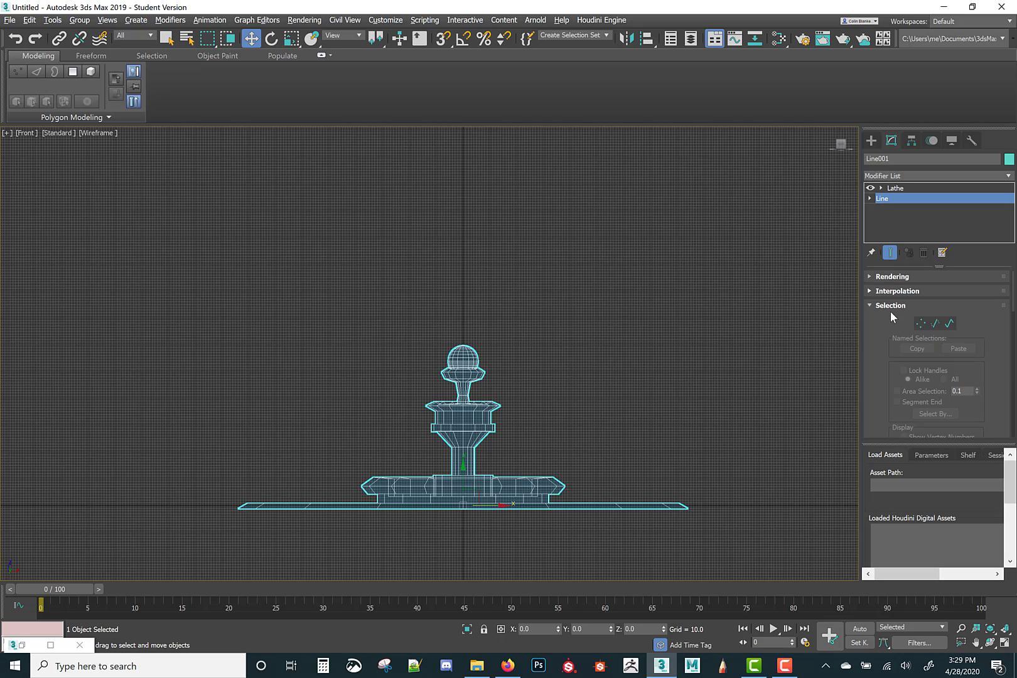
{"action": "left_click", "coordinate": [922, 325]}
{"action": "middle_click_drag", "start_coordinate": [542, 453], "coordinate": [527, 345]}
{"action": "scroll", "coordinate": [527, 344], "scroll_direction": "up", "scroll_amount": 2}
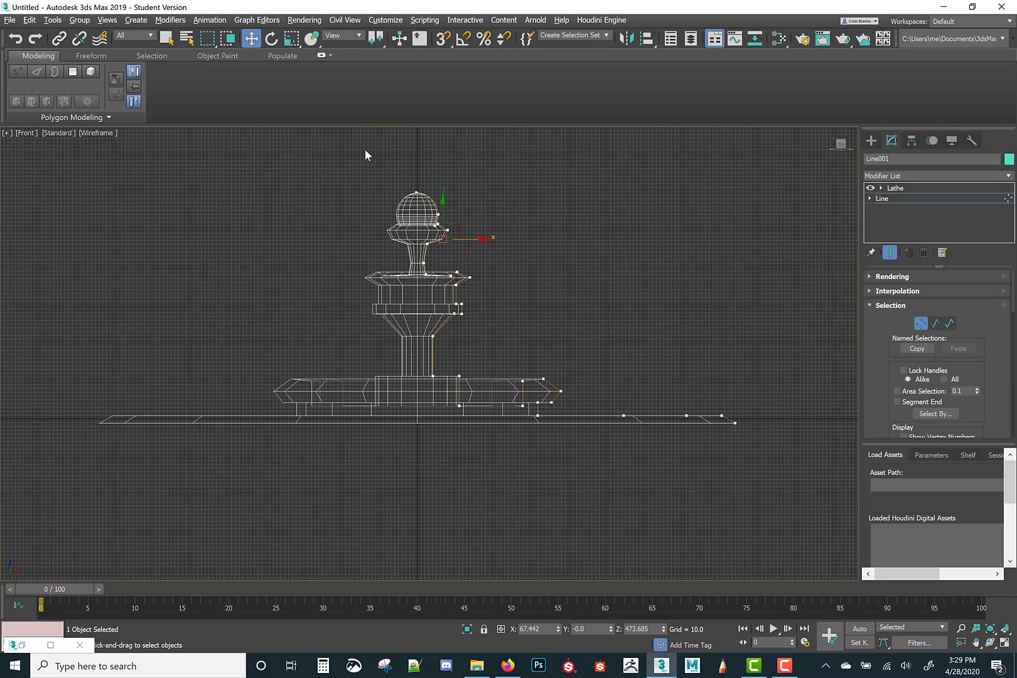
- Raise all profile vertices above the base slab, including the basin rim, to make the basin wall taller
{"action": "left_click_drag", "start_coordinate": [558, 409], "coordinate": [413, 187]}
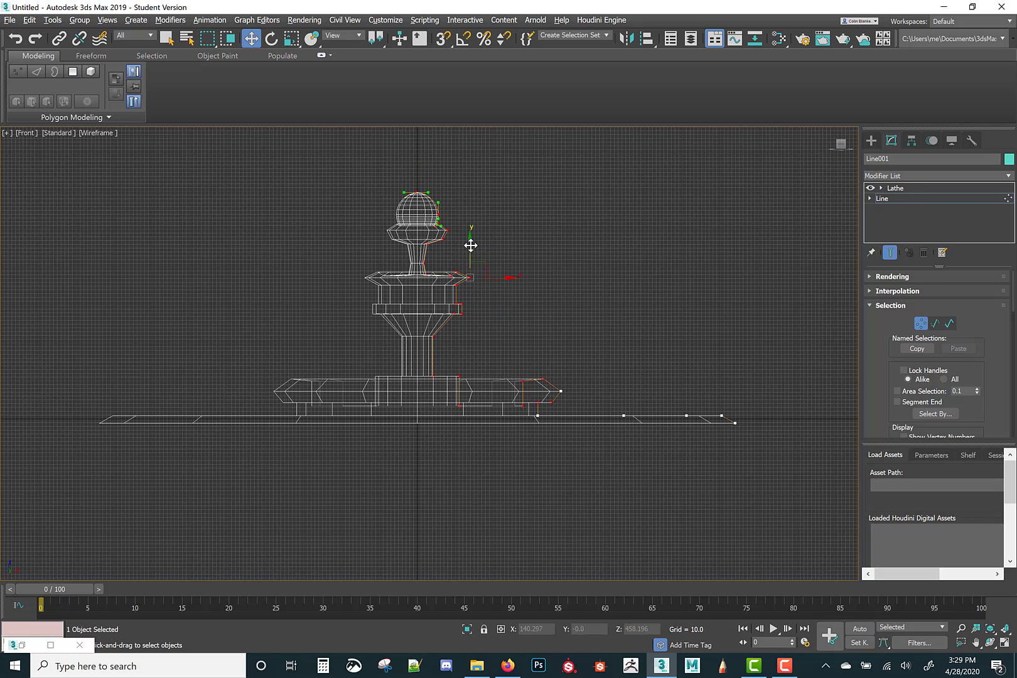
{"action": "left_click_drag", "start_coordinate": [469, 243], "coordinate": [479, 171]}
{"action": "key", "text": "ctrl+z"}
{"action": "left_click_drag", "start_coordinate": [549, 399], "coordinate": [550, 397]}
{"action": "left_click_drag", "start_coordinate": [561, 353], "coordinate": [572, 324]}
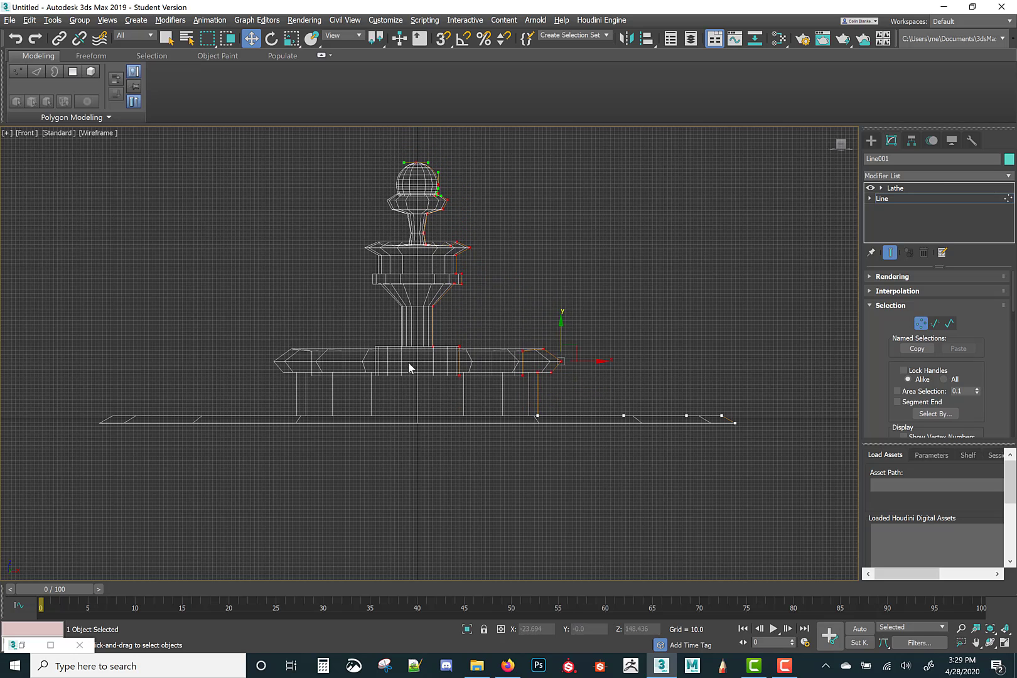
- Lower the central column, the upper tiers and the basin's inner floor vertex together, leaving out the basin rim
{"action": "scroll", "coordinate": [409, 362], "scroll_direction": "up", "scroll_amount": 2}
{"action": "left_click", "coordinate": [479, 339]}
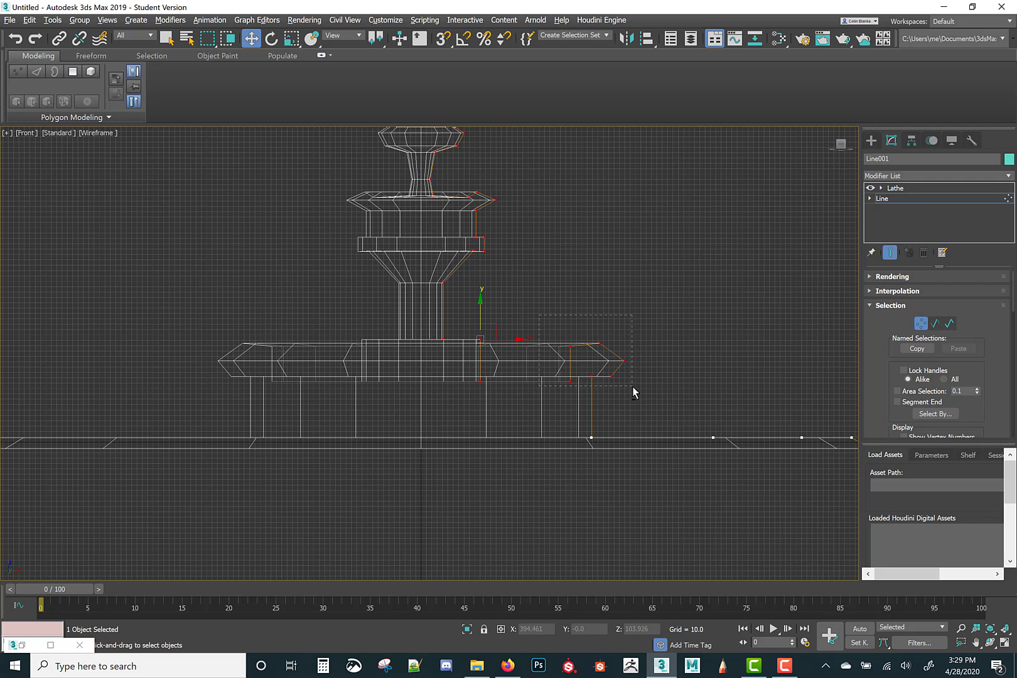
{"action": "left_click_drag", "start_coordinate": [651, 377], "coordinate": [658, 381]}
{"action": "left_click_drag", "start_coordinate": [481, 312], "coordinate": [482, 350]}
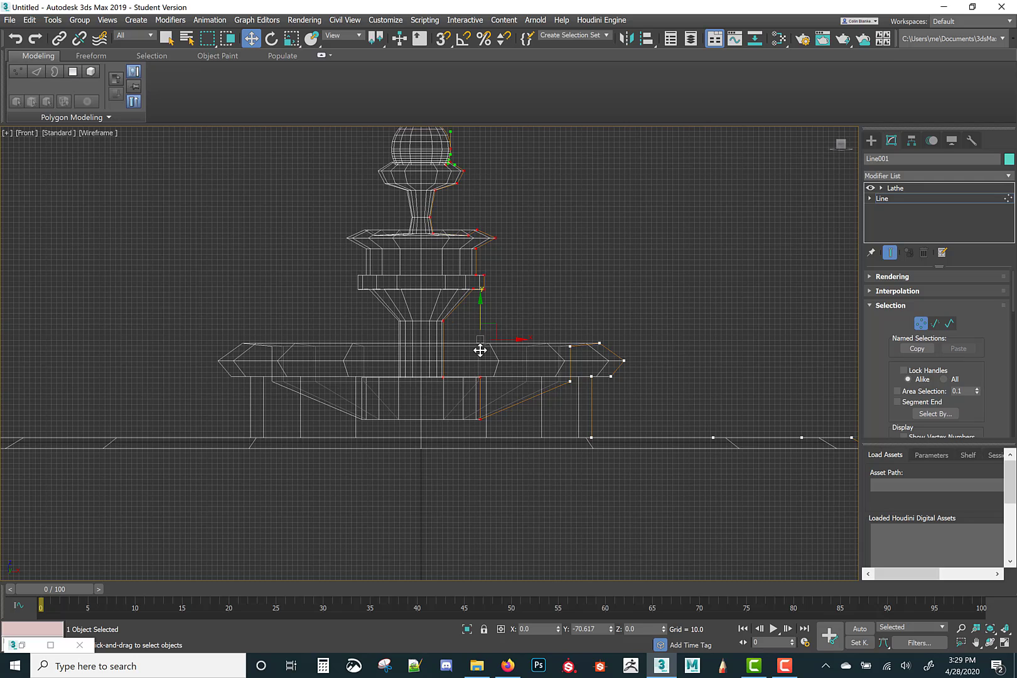
{"action": "key", "text": "ctrl+z"}
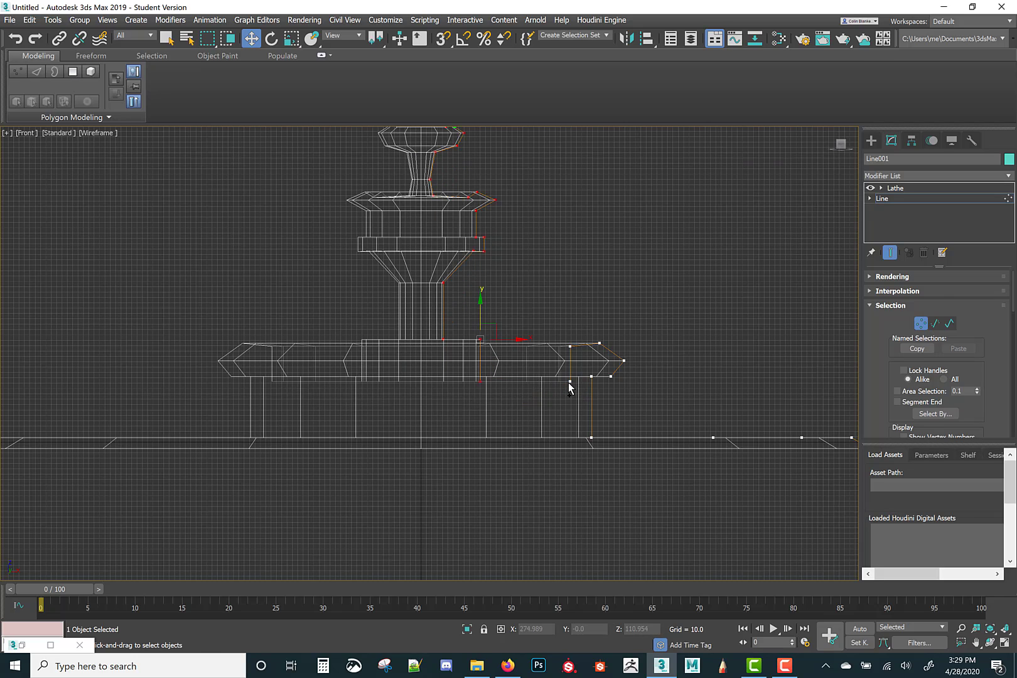
{"action": "left_click", "coordinate": [569, 382]}
{"action": "left_click_drag", "start_coordinate": [568, 367], "coordinate": [570, 398]}
- Display edged faces in the Perspective view and space the slab's intermediate vertices along X, placing the outer one at about 673.6
{"action": "key", "text": "alt+w"}
{"action": "right_click", "coordinate": [579, 437]}
{"action": "key", "text": "alt+w"}
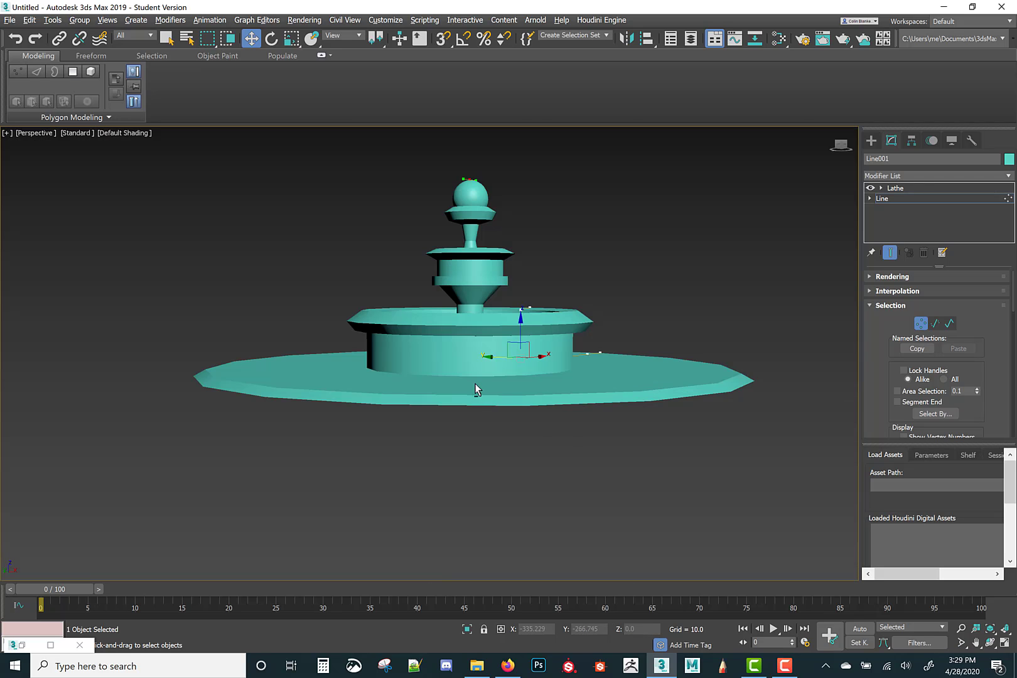
{"action": "middle_click_drag", "start_coordinate": [483, 392], "coordinate": [626, 366], "text": "alt"}
{"action": "scroll", "coordinate": [499, 385], "scroll_direction": "up", "scroll_amount": 6}
{"action": "scroll", "coordinate": [477, 469], "scroll_direction": "down", "scroll_amount": 3}
{"action": "key", "text": "F4"}
{"action": "scroll", "coordinate": [484, 363], "scroll_direction": "down", "scroll_amount": 3}
{"action": "left_click", "coordinate": [613, 365]}
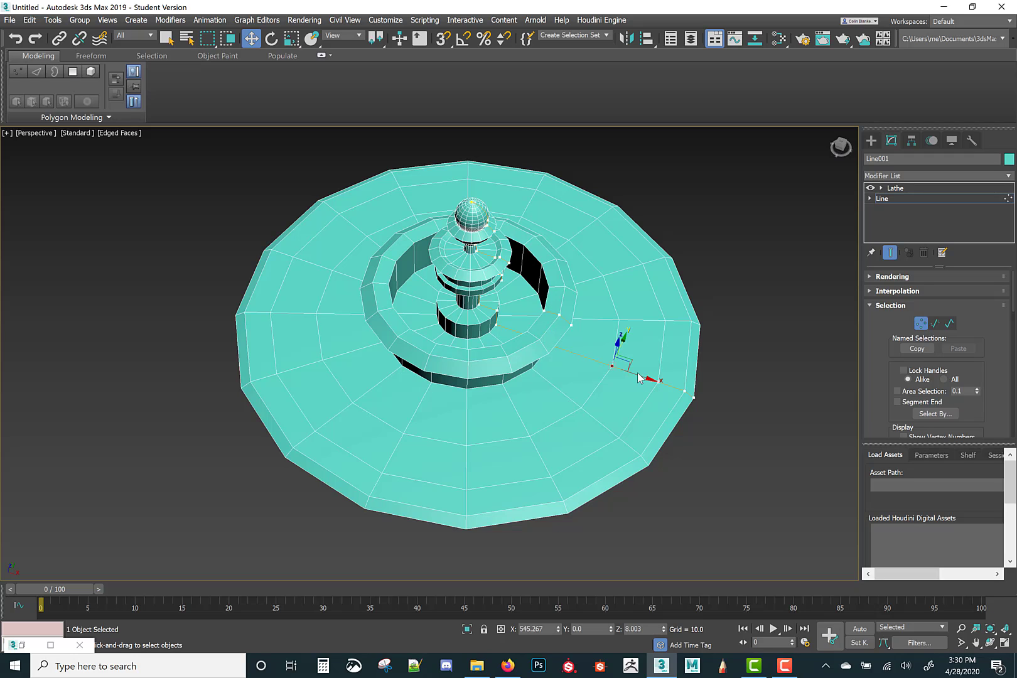
{"action": "left_click_drag", "start_coordinate": [636, 372], "coordinate": [682, 393]}
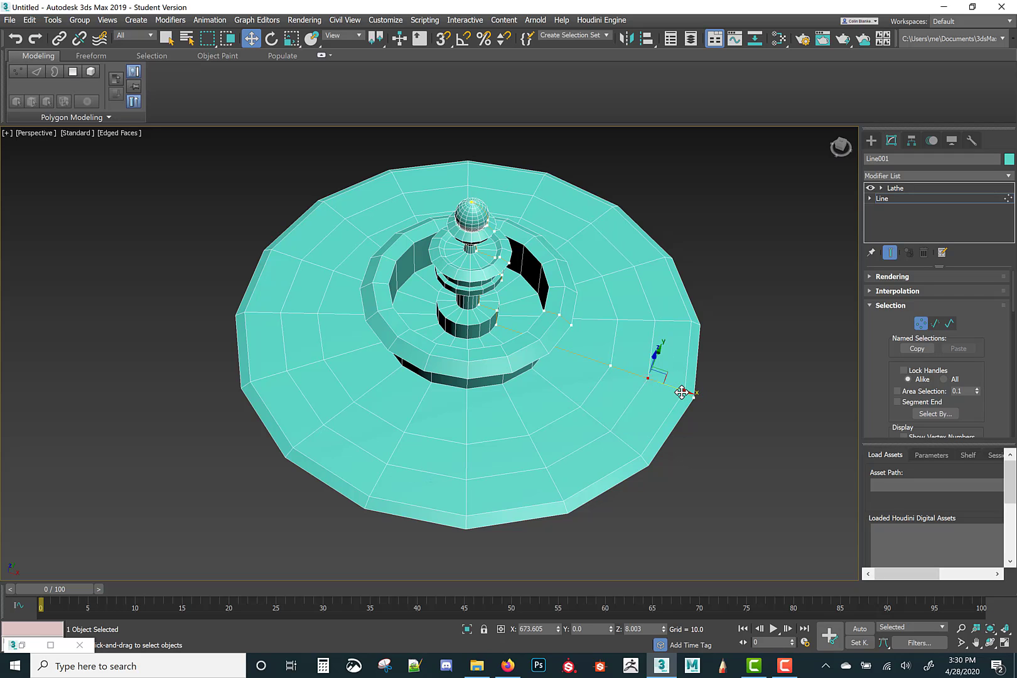
- Move the slab's upper rim vertex inward and down to about X 768.7, Z -3.8
{"action": "left_click", "coordinate": [691, 400]}
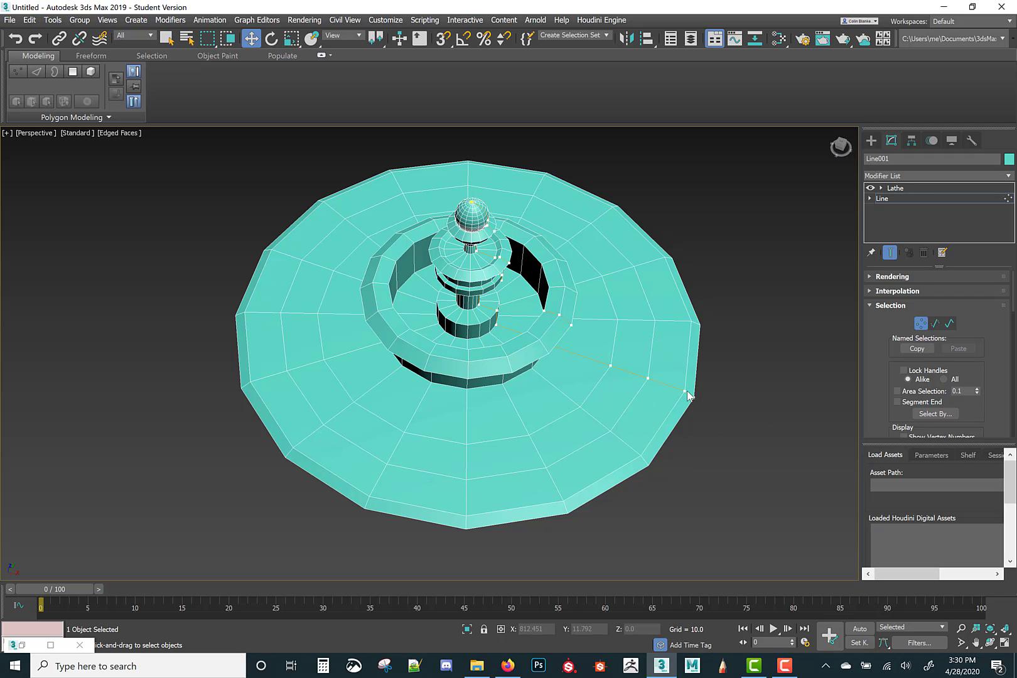
{"action": "left_click", "coordinate": [686, 392]}
{"action": "middle_click_drag", "start_coordinate": [756, 405], "coordinate": [698, 371], "text": "alt"}
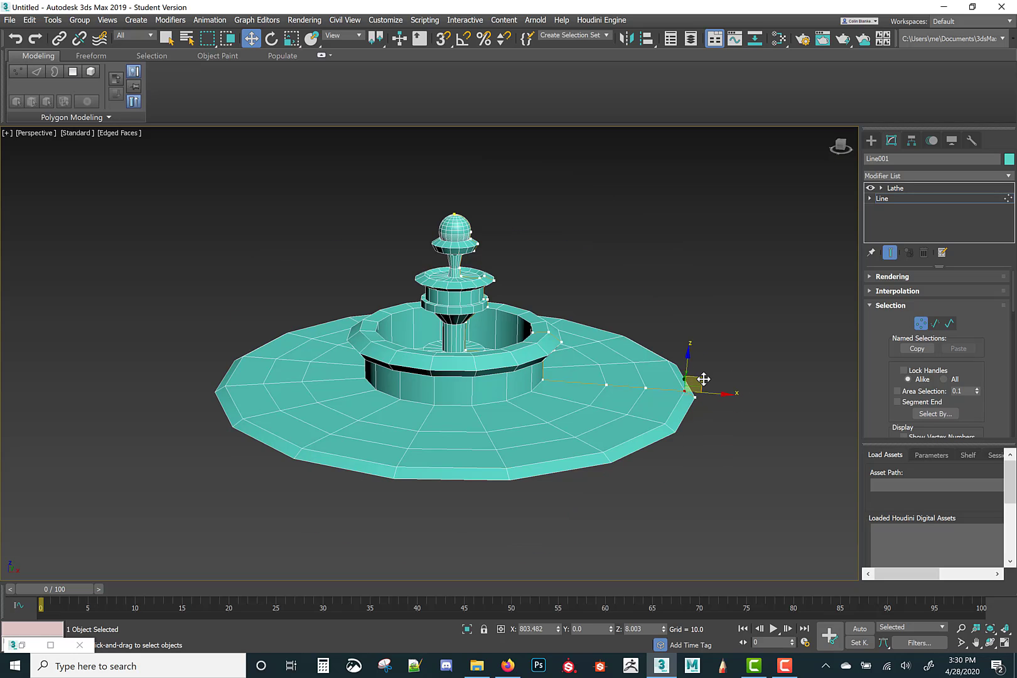
{"action": "left_click_drag", "start_coordinate": [704, 380], "coordinate": [692, 382]}
- Convert the outermost vertex of the basin rim to a Bezier vertex
{"action": "middle_click_drag", "start_coordinate": [453, 368], "coordinate": [595, 353], "text": "alt"}
{"action": "scroll", "coordinate": [550, 356], "scroll_direction": "up", "scroll_amount": 3}
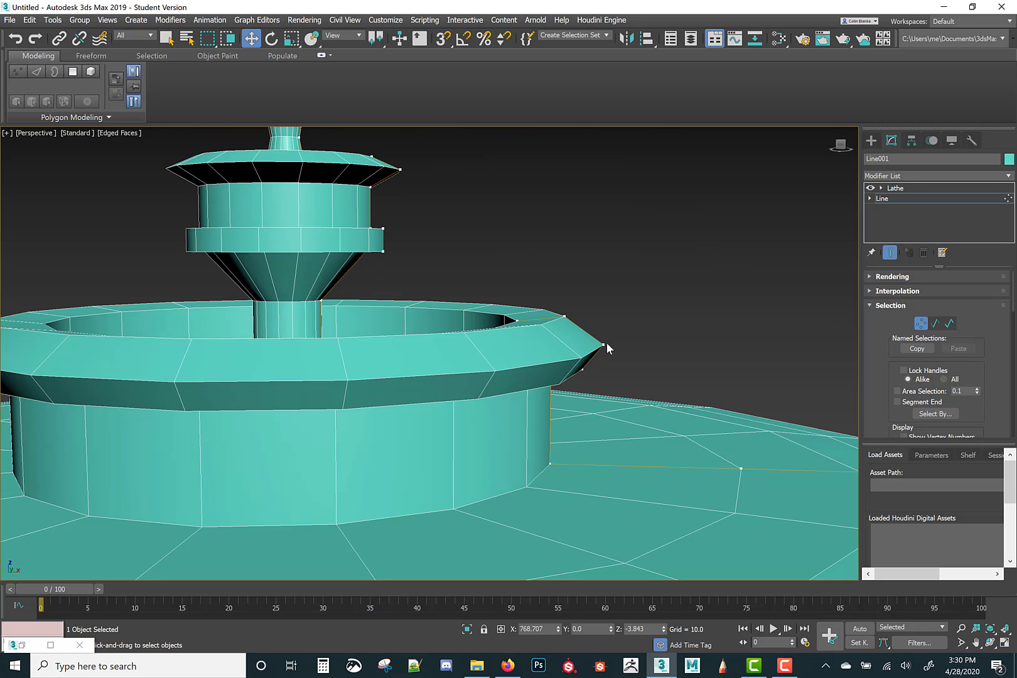
{"action": "left_click", "coordinate": [607, 342]}
{"action": "left_click", "coordinate": [604, 345]}
{"action": "right_click", "coordinate": [601, 362]}
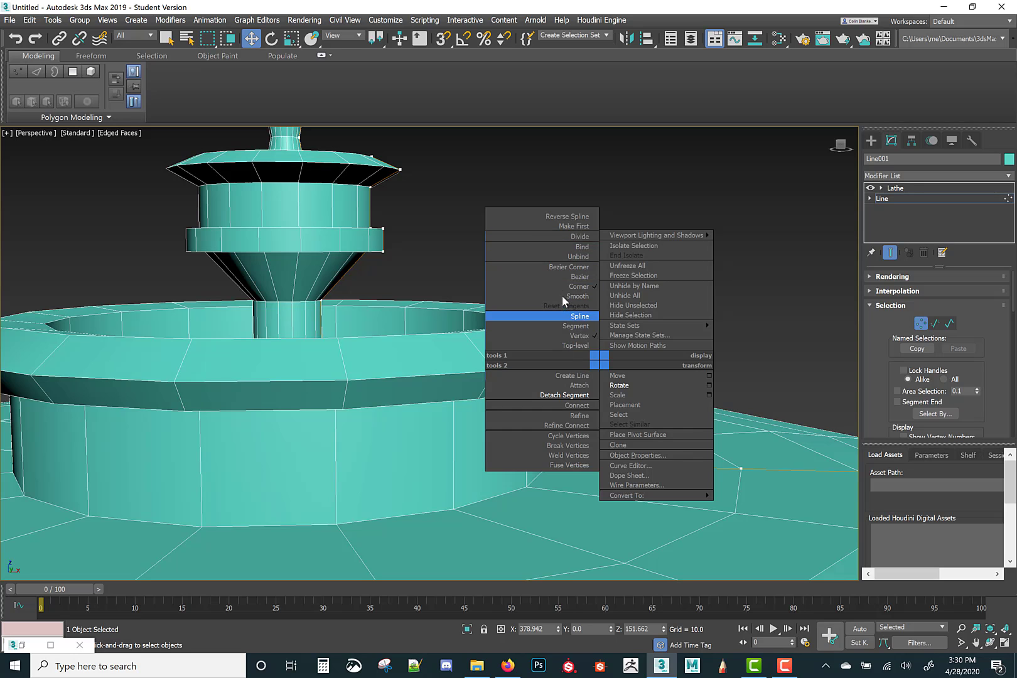
{"action": "left_click", "coordinate": [565, 277]}
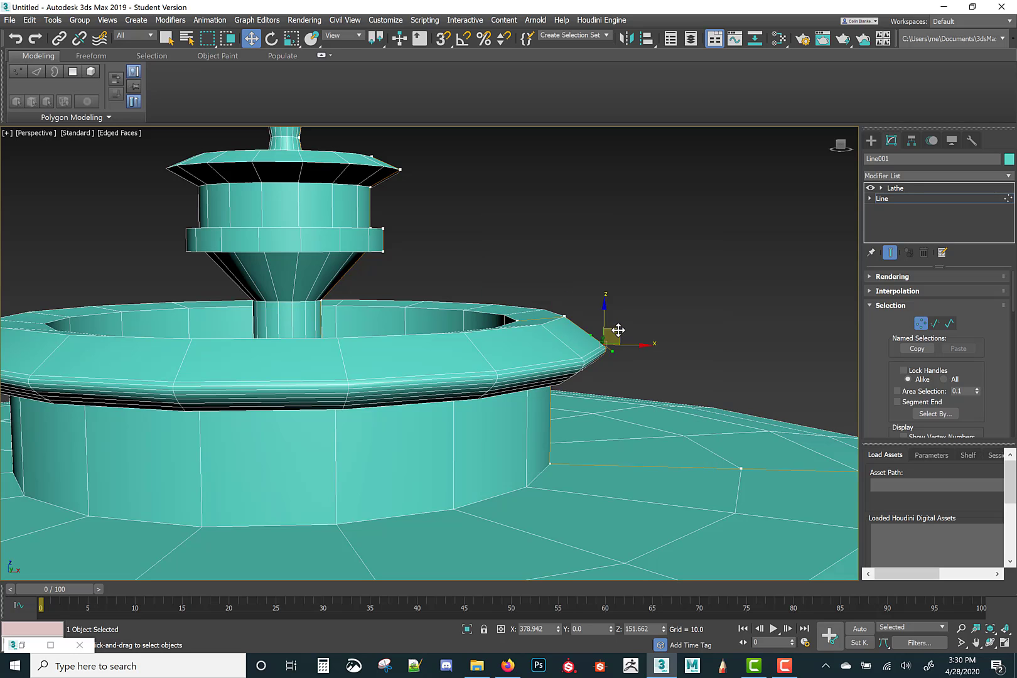
- In the Front view, turn the rim vertex's Bezier handles nearly vertical and shift the vertex inward to round the basin lip
{"action": "scroll", "coordinate": [613, 355], "scroll_direction": "up", "scroll_amount": 3}
{"action": "scroll", "coordinate": [534, 354], "scroll_direction": "down", "scroll_amount": 3}
{"action": "key", "text": "alt+w"}
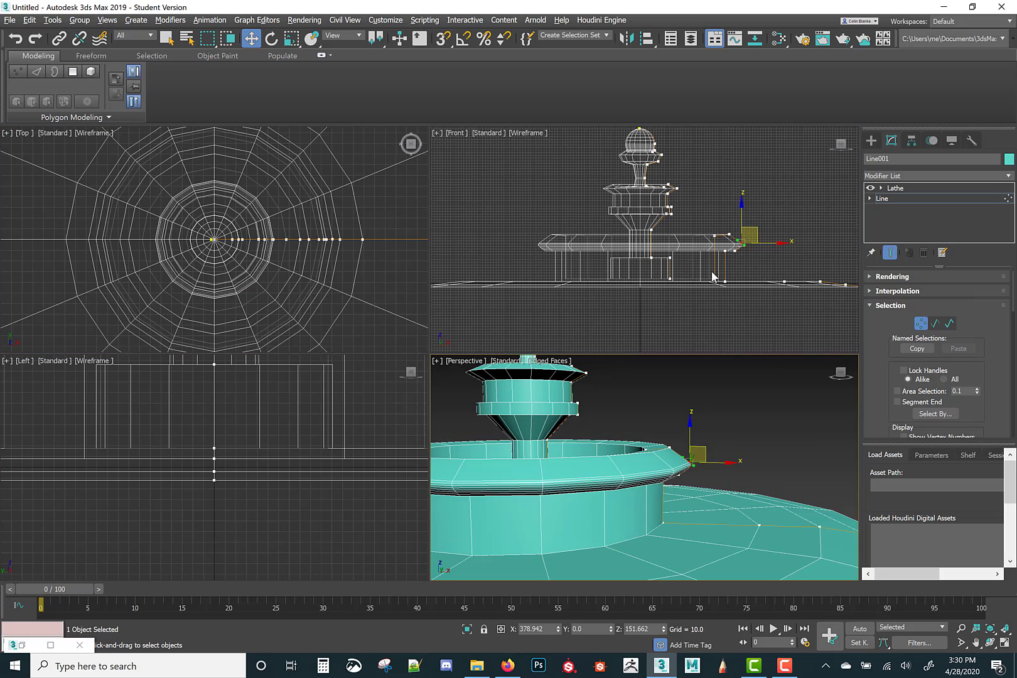
{"action": "key", "text": "alt+w"}
{"action": "scroll", "coordinate": [523, 345], "scroll_direction": "up", "scroll_amount": 6}
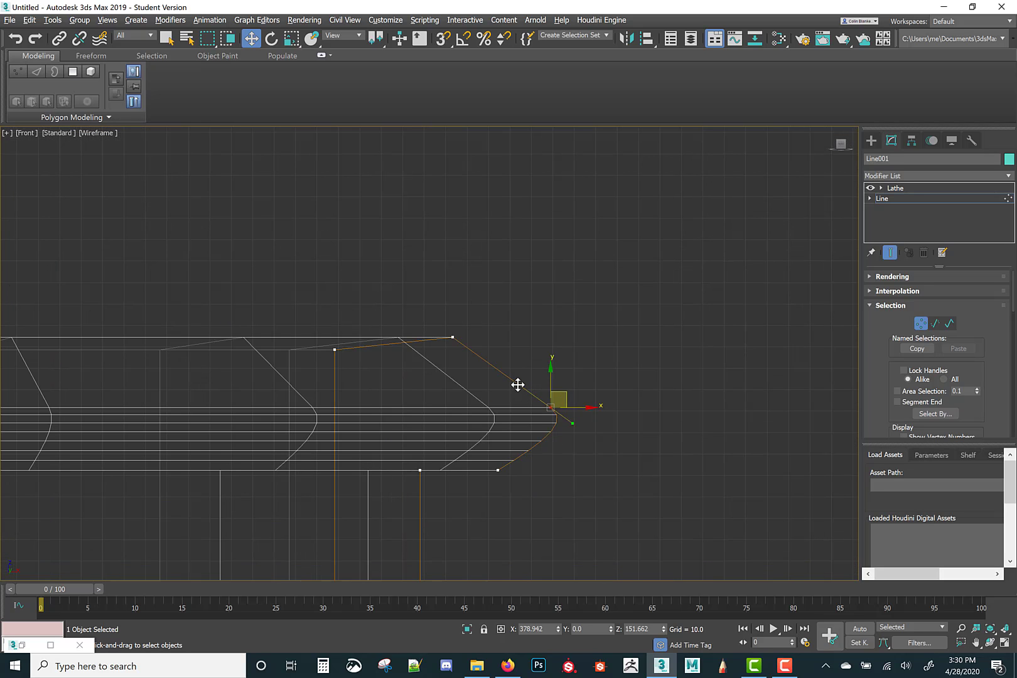
{"action": "left_click_drag", "start_coordinate": [518, 385], "coordinate": [552, 362]}
{"action": "left_click_drag", "start_coordinate": [576, 408], "coordinate": [529, 439]}
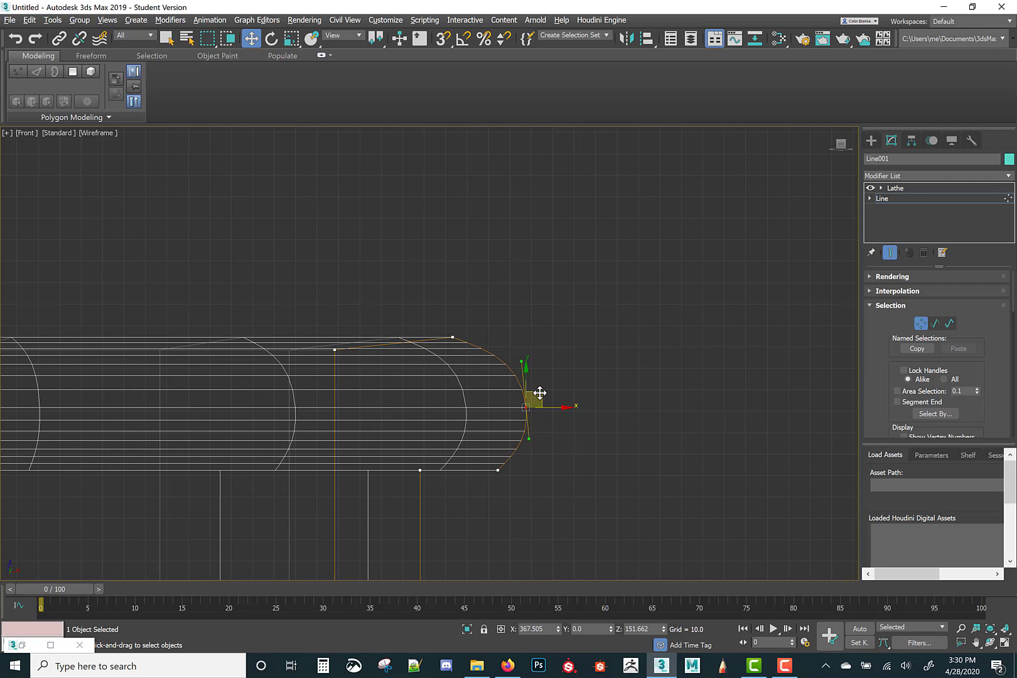
{"action": "left_click_drag", "start_coordinate": [538, 395], "coordinate": [545, 393]}
- Lower the lip's top vertex to about Z 179.2, move its bottom vertex to about X 350.8, Z 124.5, and leave vertex editing
{"action": "left_click", "coordinate": [453, 337]}
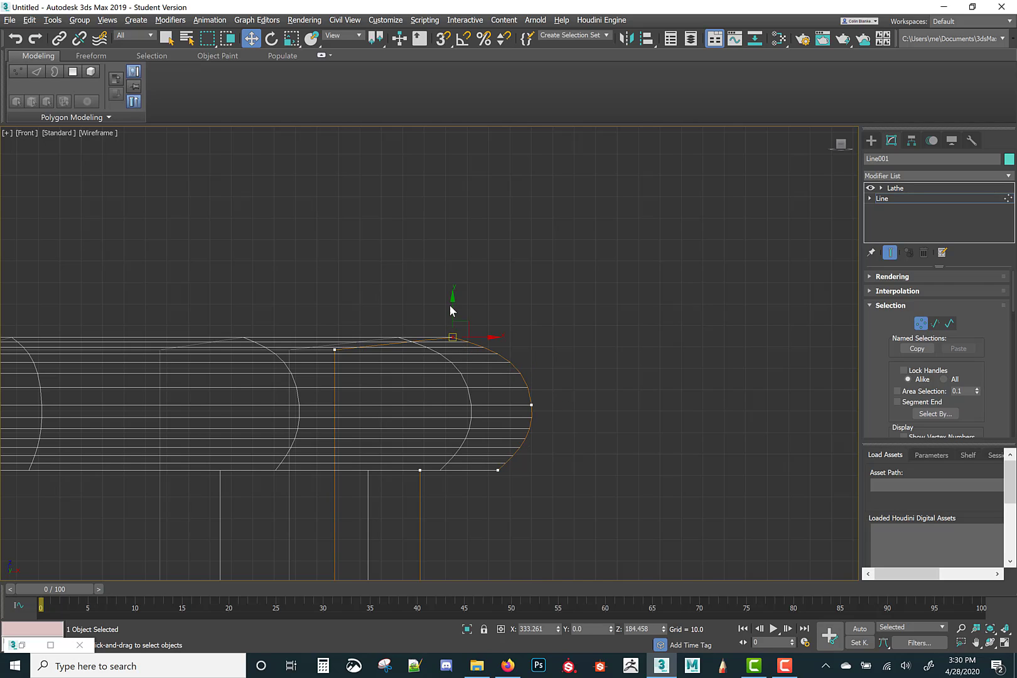
{"action": "left_click_drag", "start_coordinate": [452, 305], "coordinate": [452, 316]}
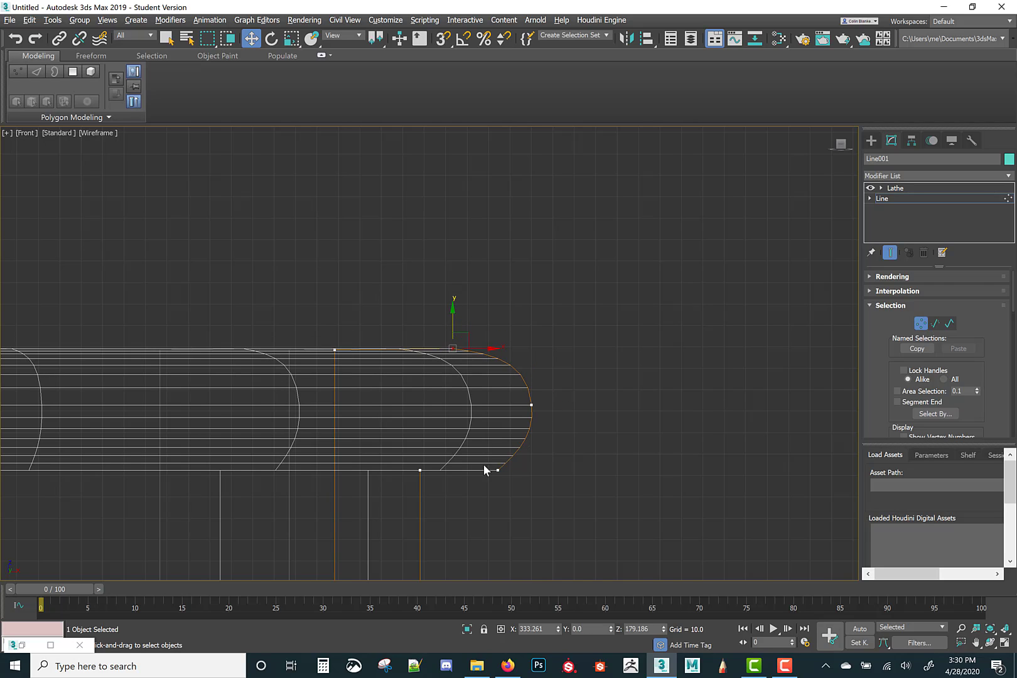
{"action": "left_click", "coordinate": [497, 471]}
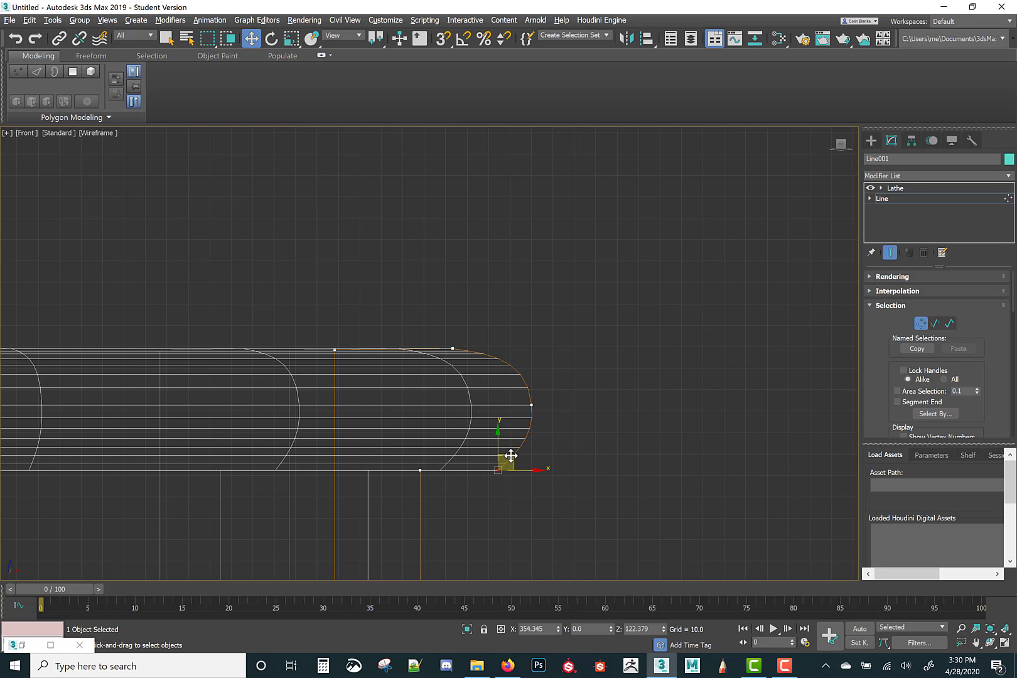
{"action": "left_click_drag", "start_coordinate": [505, 460], "coordinate": [498, 455]}
{"action": "key", "text": "alt+w"}
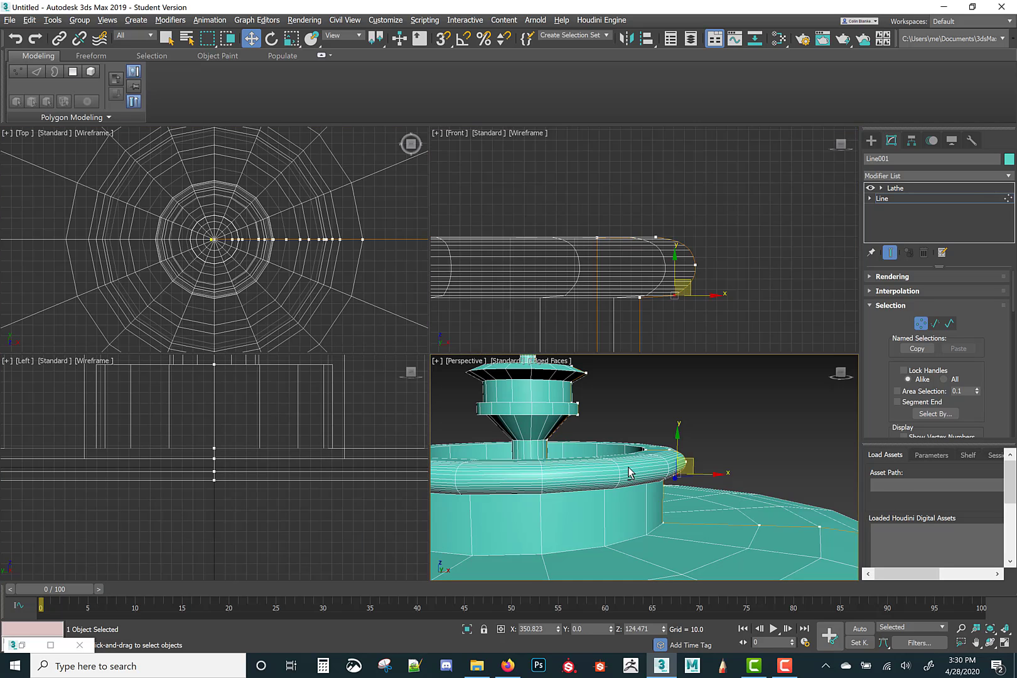
{"action": "key", "text": "alt+w"}
{"action": "scroll", "coordinate": [620, 465], "scroll_direction": "down", "scroll_amount": 10}
{"action": "scroll", "coordinate": [564, 432], "scroll_direction": "up", "scroll_amount": 4}
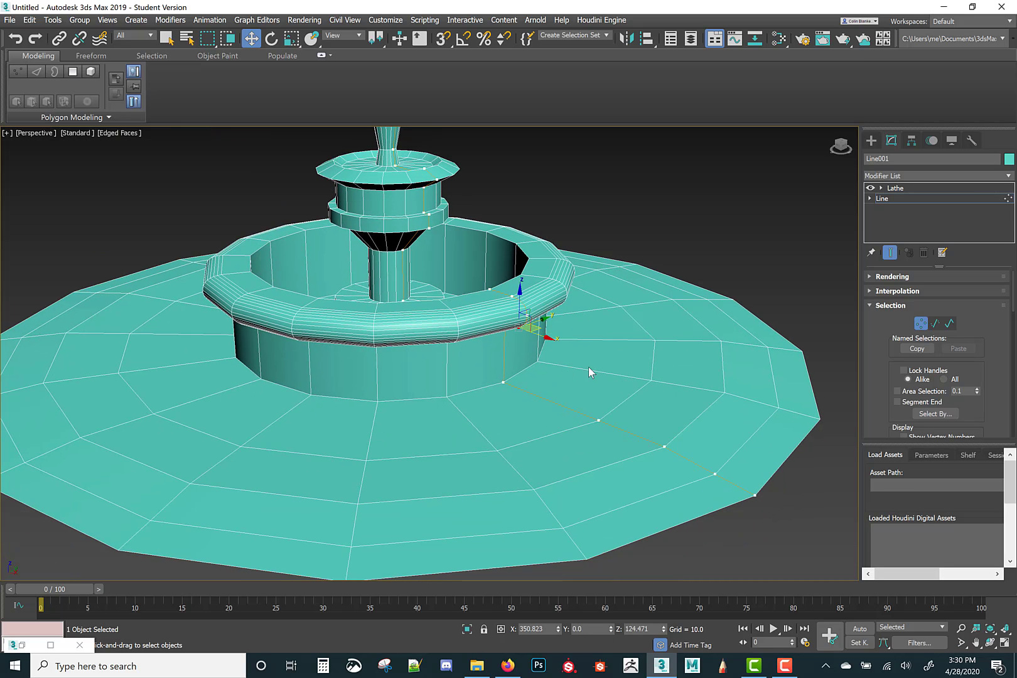
{"action": "left_click", "coordinate": [920, 324]}
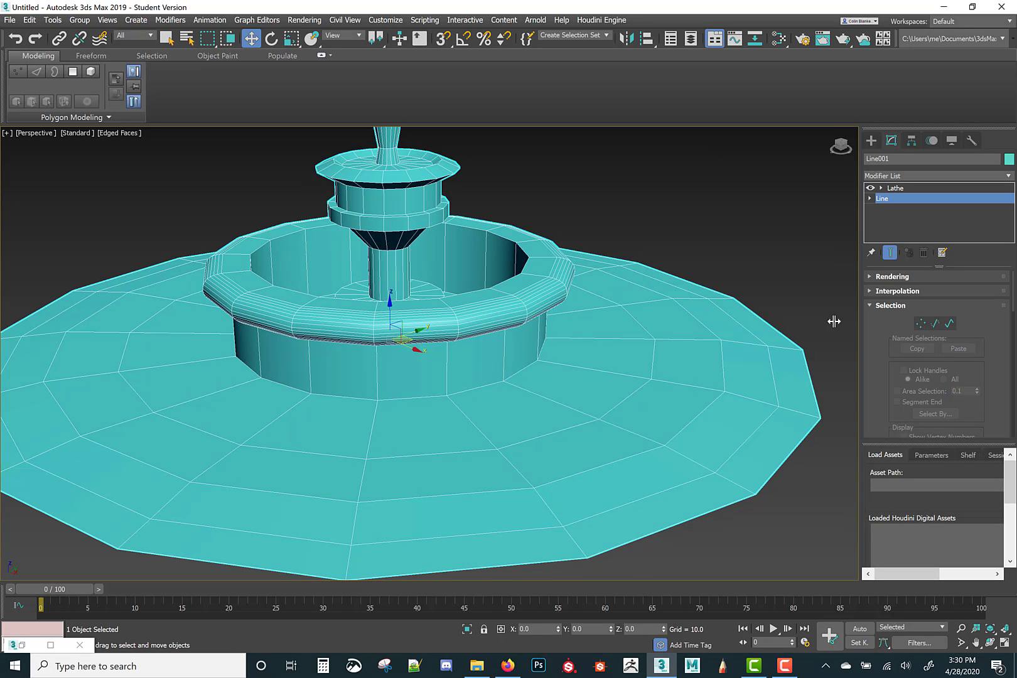
- Set the Line's interpolation steps to 2
{"action": "left_click", "coordinate": [904, 291]}
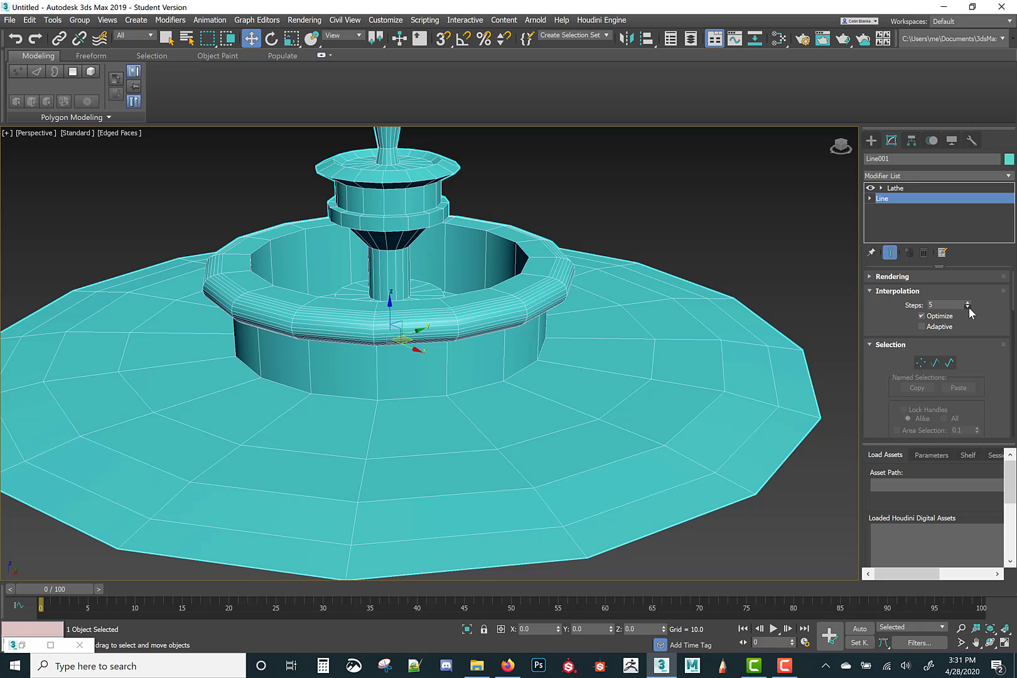
{"action": "left_click", "coordinate": [969, 307]}
{"action": "left_click", "coordinate": [969, 307]}
{"action": "left_click", "coordinate": [969, 307]}
{"action": "left_click", "coordinate": [969, 307]}
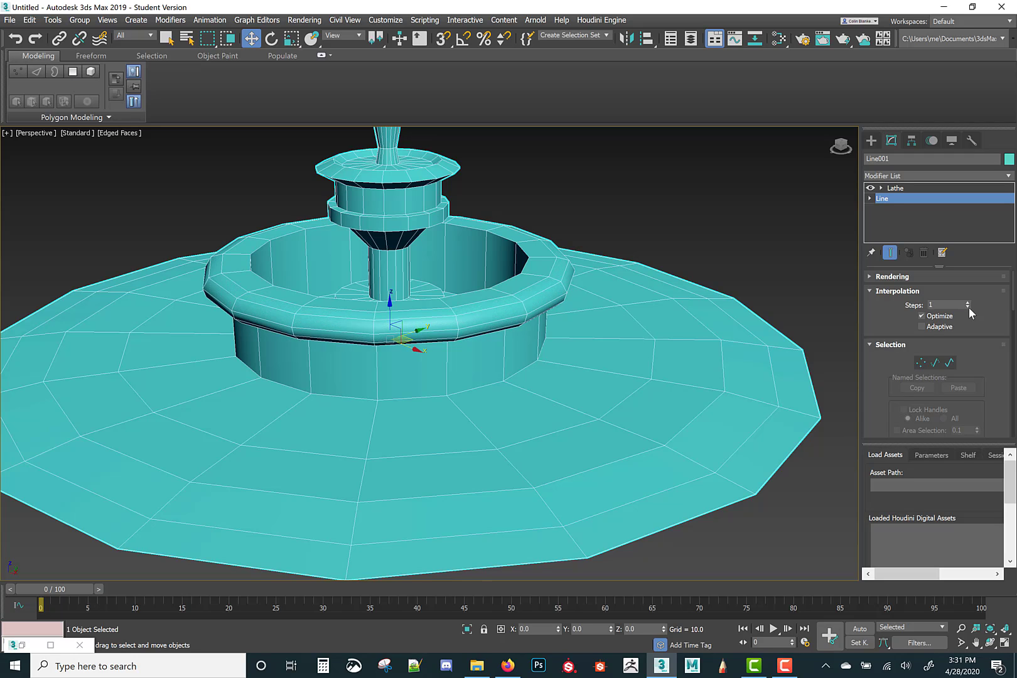
{"action": "left_click", "coordinate": [969, 307]}
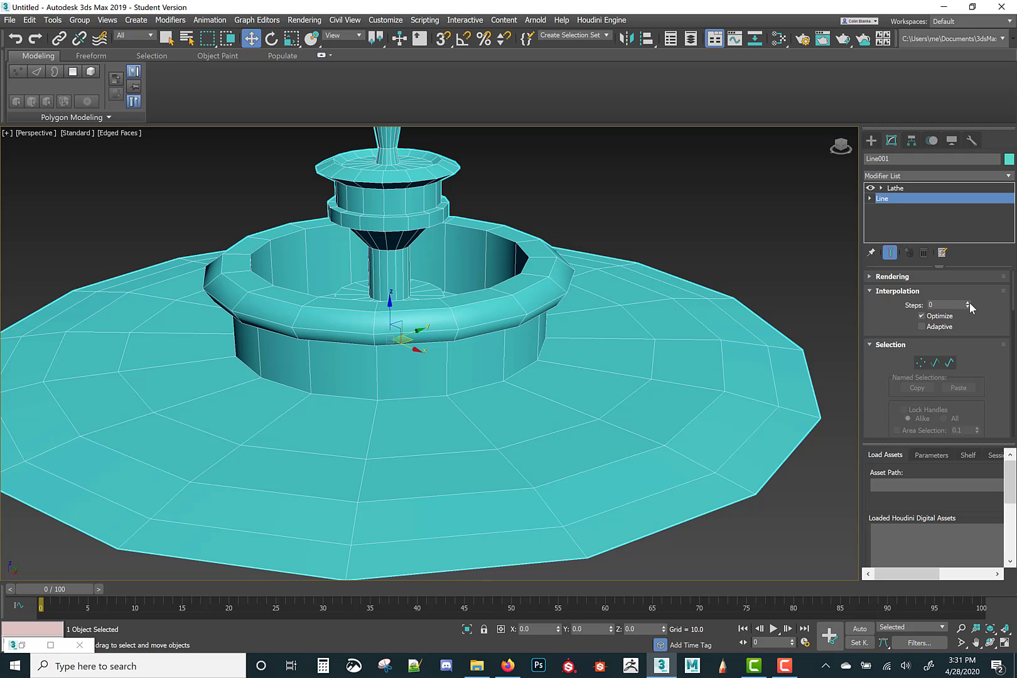
{"action": "left_click", "coordinate": [968, 302]}
{"action": "left_click", "coordinate": [968, 302]}
{"action": "middle_click_drag", "start_coordinate": [591, 295], "coordinate": [590, 298], "text": "alt"}
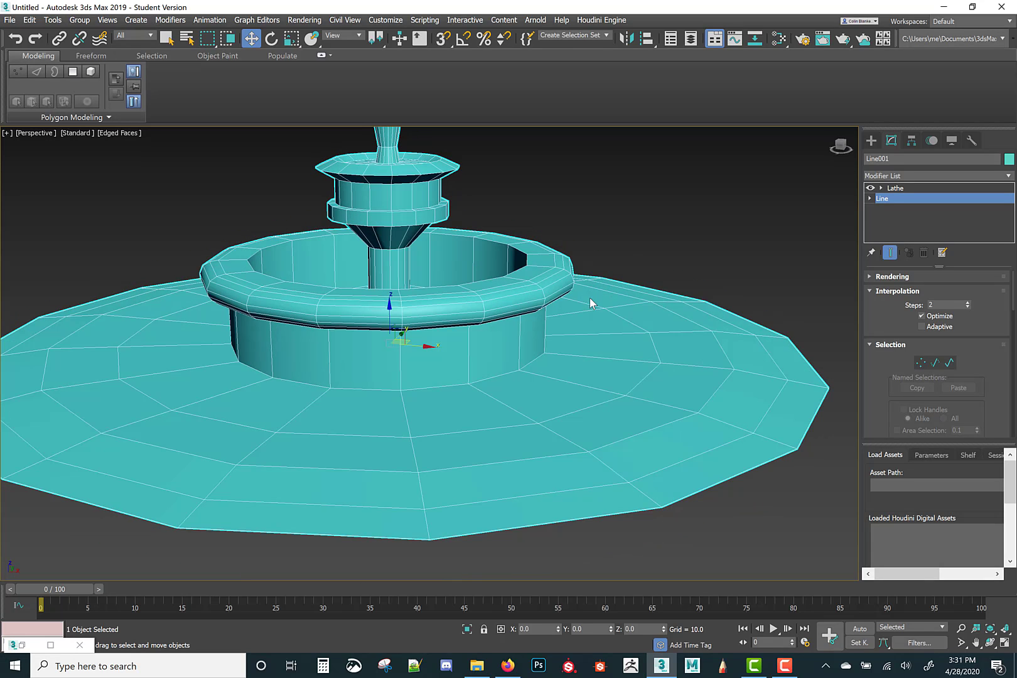
{"action": "right_click", "coordinate": [590, 298]}
{"action": "mouse_move", "coordinate": [637, 428]}
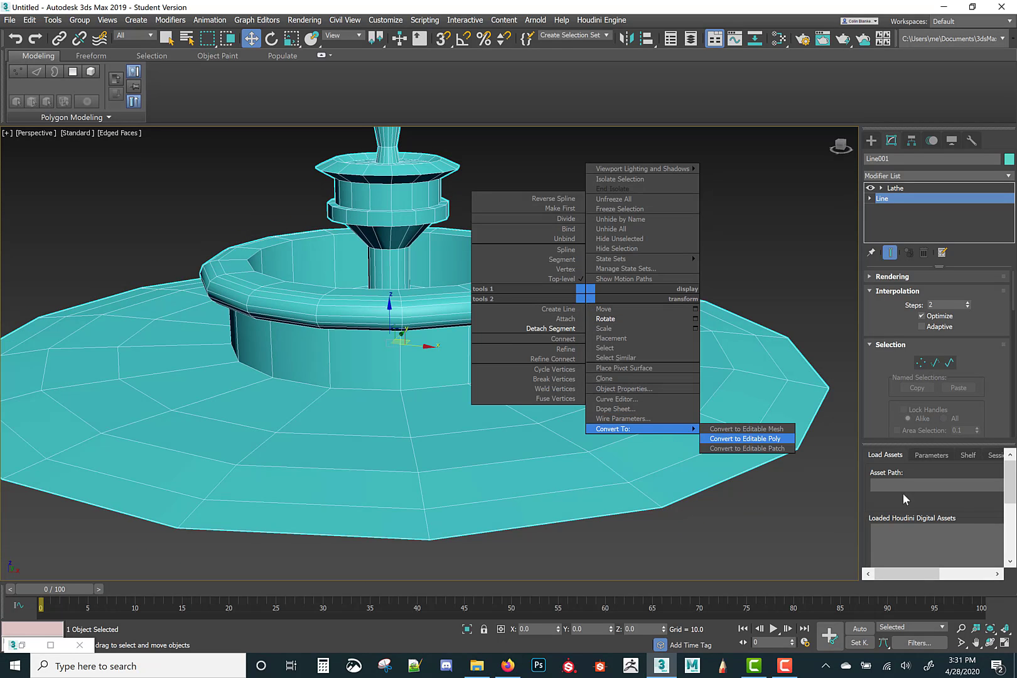
{"action": "right_click", "coordinate": [875, 319]}
- Select the Lathe modifier and collapse the modifier stack up to it, keeping its 16 segments
{"action": "left_click", "coordinate": [892, 189]}
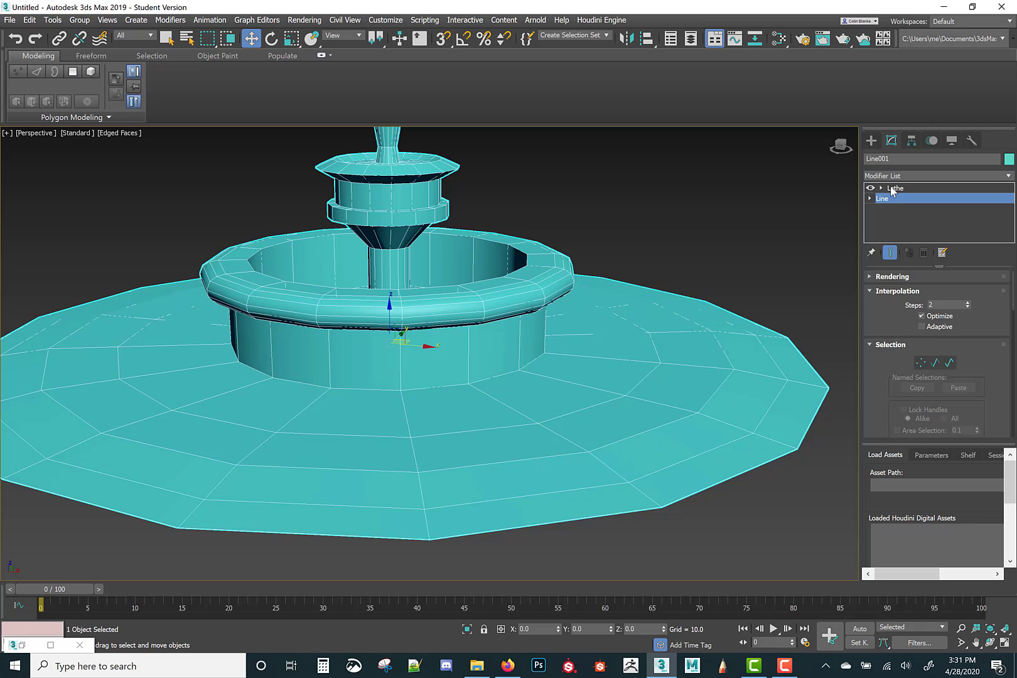
{"action": "left_click", "coordinate": [895, 188]}
{"action": "double_click", "coordinate": [942, 328]}
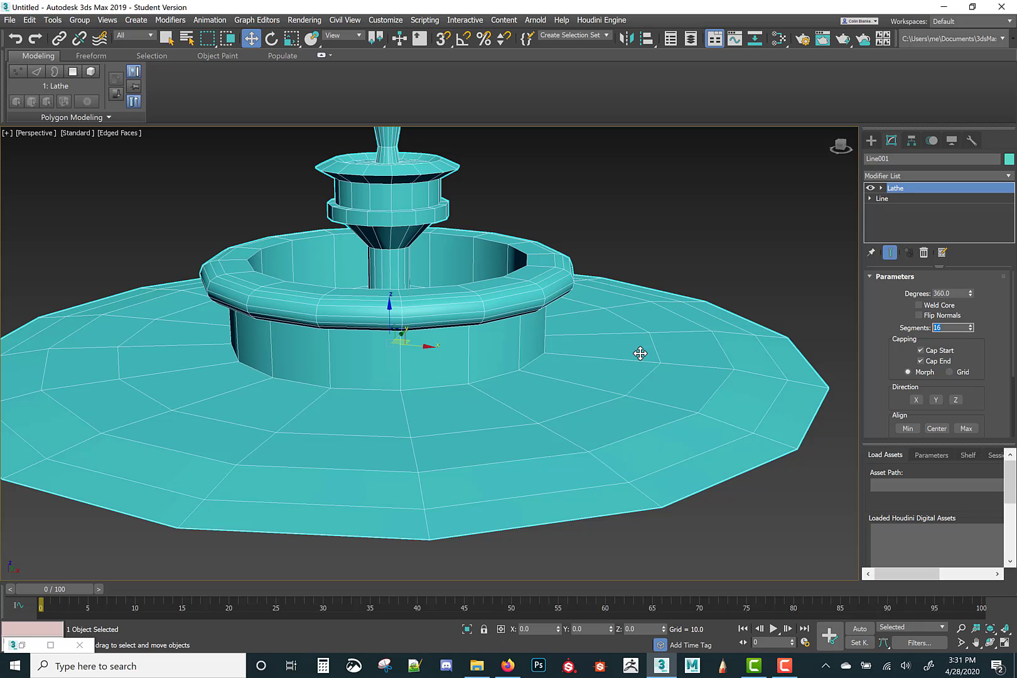
{"action": "right_click", "coordinate": [907, 186]}
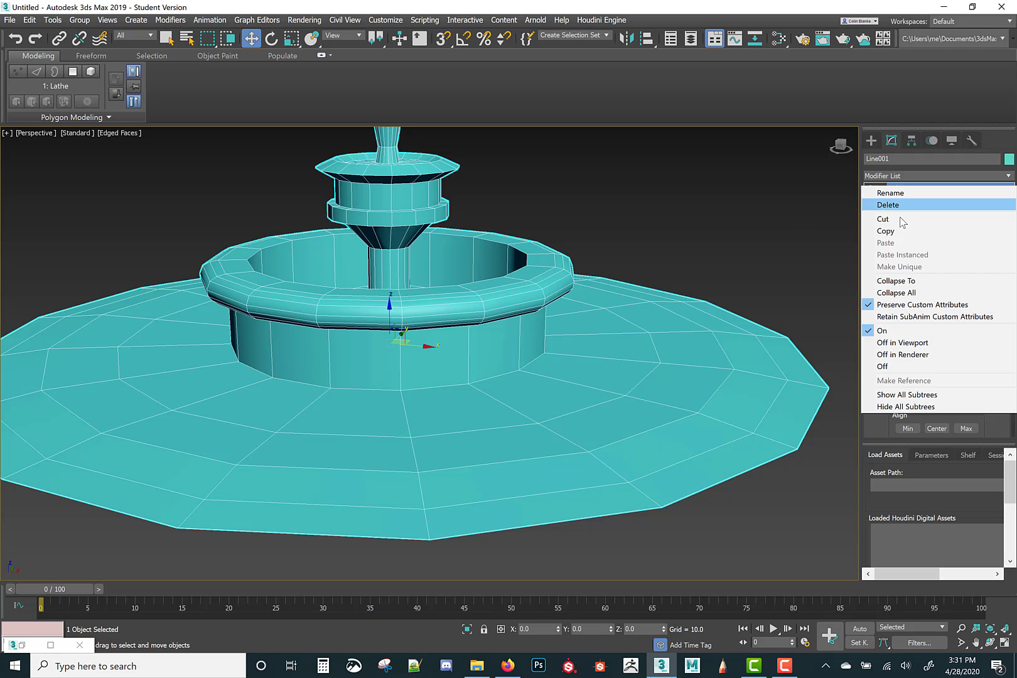
{"action": "left_click", "coordinate": [900, 282]}
- Convert the collapsed fountain mesh to an Editable Poly
{"action": "middle_click_drag", "start_coordinate": [700, 345], "coordinate": [509, 336], "text": "alt"}
{"action": "key", "text": "alt+w"}
{"action": "right_click", "coordinate": [200, 270]}
{"action": "key", "text": "alt+w"}
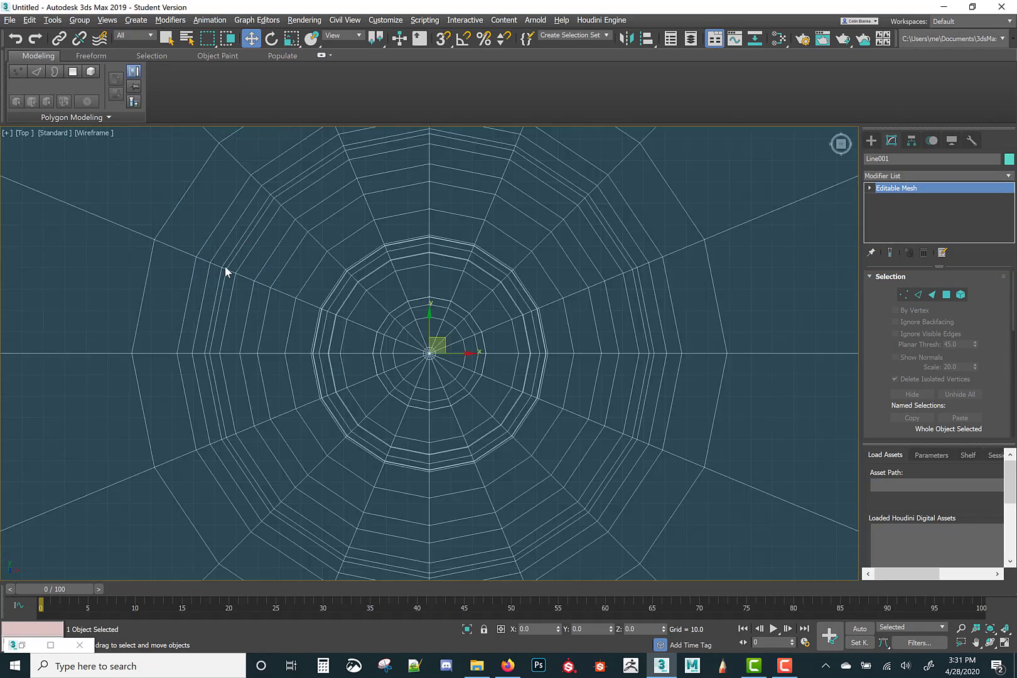
{"action": "scroll", "coordinate": [225, 270], "scroll_direction": "down", "scroll_amount": 3}
{"action": "key", "text": "4"}
{"action": "scroll", "coordinate": [388, 273], "scroll_direction": "down", "scroll_amount": 3}
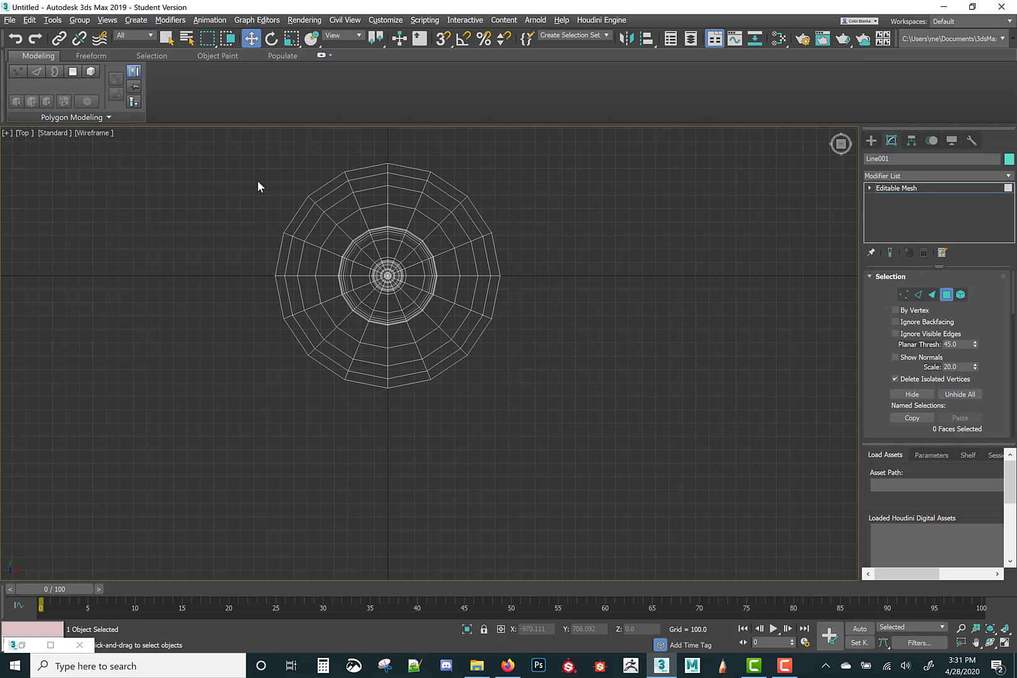
{"action": "right_click", "coordinate": [285, 172]}
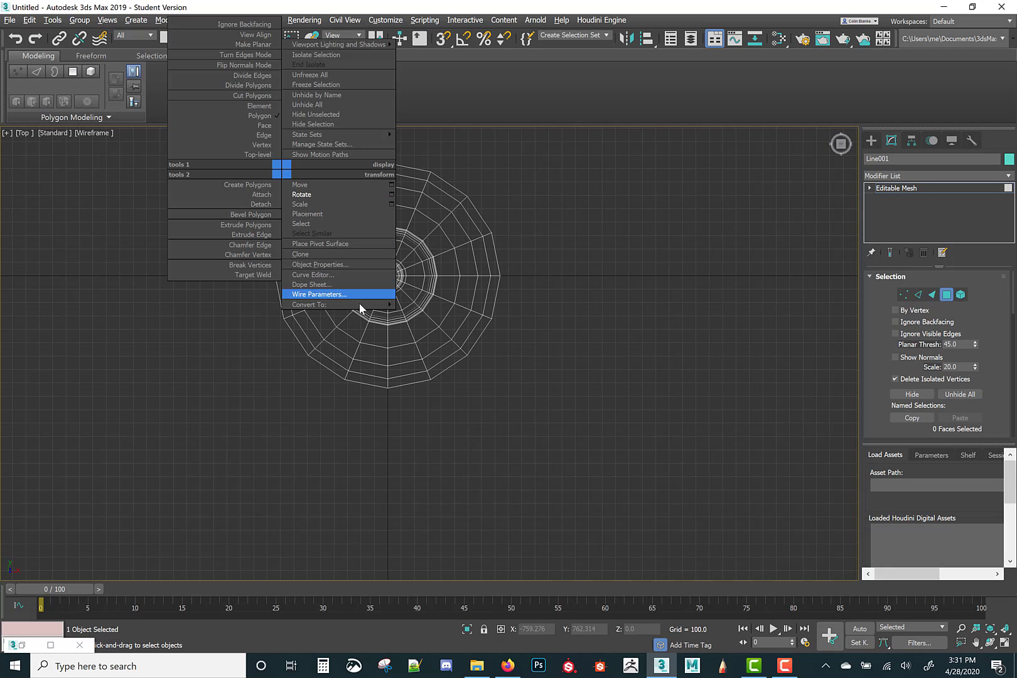
{"action": "mouse_move", "coordinate": [359, 304]}
{"action": "left_click", "coordinate": [466, 314]}
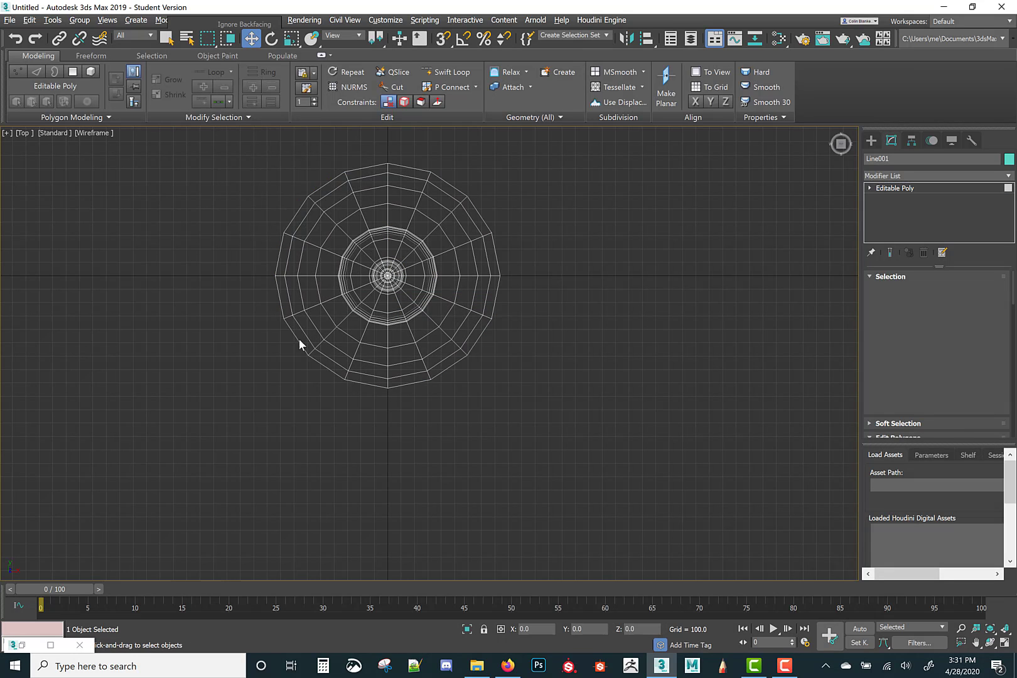
- Select three quarters of the fountain's polygons in the Top view and delete them, keeping only the quadrant at positive X and Y
{"action": "key", "text": "4"}
{"action": "left_click_drag", "start_coordinate": [258, 154], "coordinate": [386, 407]}
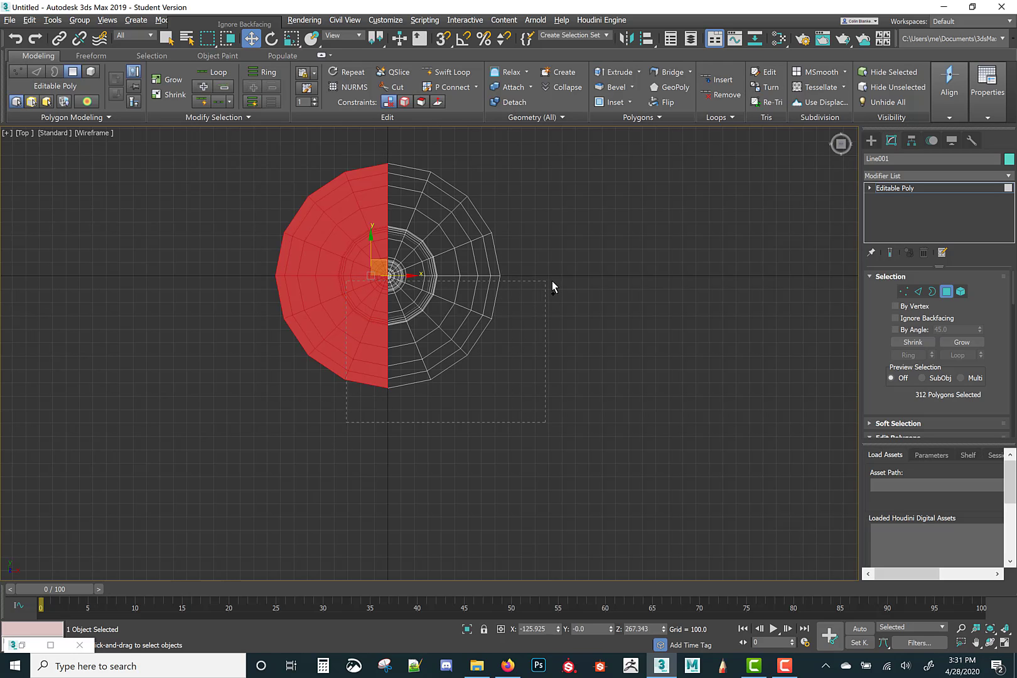
{"action": "left_click_drag", "start_coordinate": [552, 287], "coordinate": [561, 280], "text": "ctrl"}
{"action": "scroll", "coordinate": [447, 284], "scroll_direction": "up", "scroll_amount": 5}
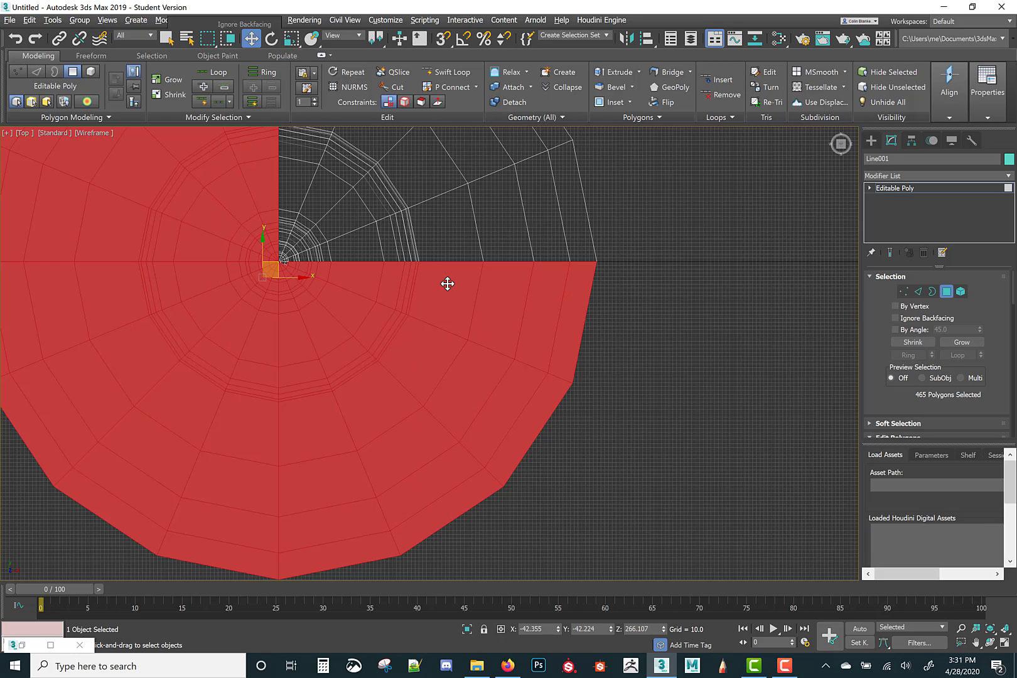
{"action": "middle_click_drag", "start_coordinate": [243, 270], "coordinate": [352, 270]}
{"action": "scroll", "coordinate": [352, 270], "scroll_direction": "up", "scroll_amount": 5}
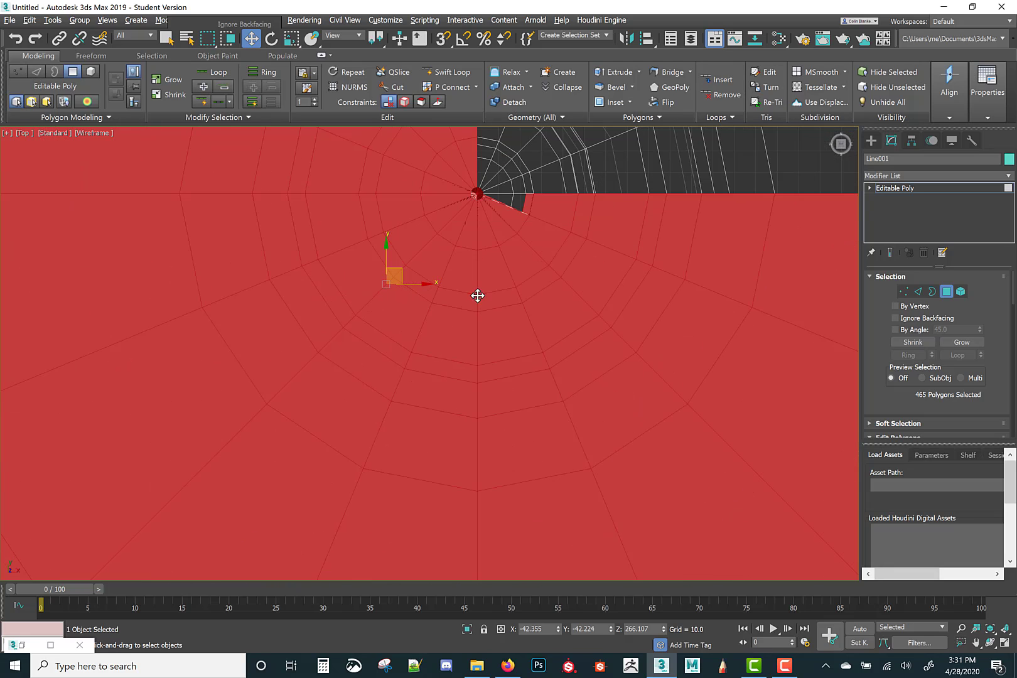
{"action": "left_click_drag", "start_coordinate": [512, 244], "coordinate": [567, 214]}
{"action": "key", "text": "ctrl+z"}
{"action": "key", "text": "q"}
{"action": "left_click_drag", "start_coordinate": [436, 197], "coordinate": [423, 198]}
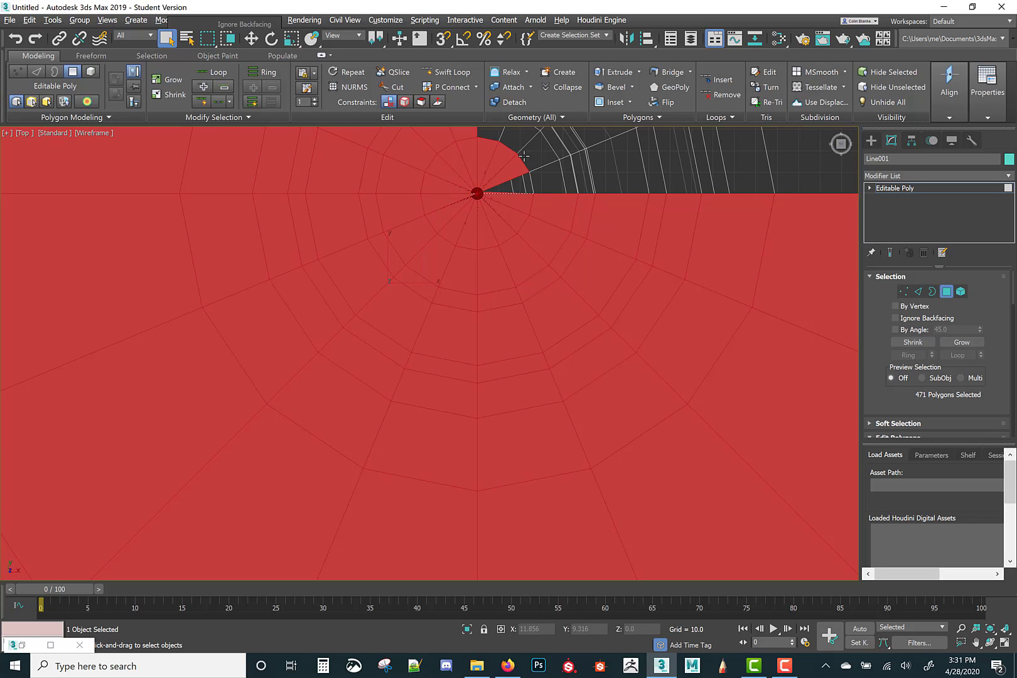
{"action": "left_click_drag", "start_coordinate": [481, 179], "coordinate": [490, 177], "text": "alt"}
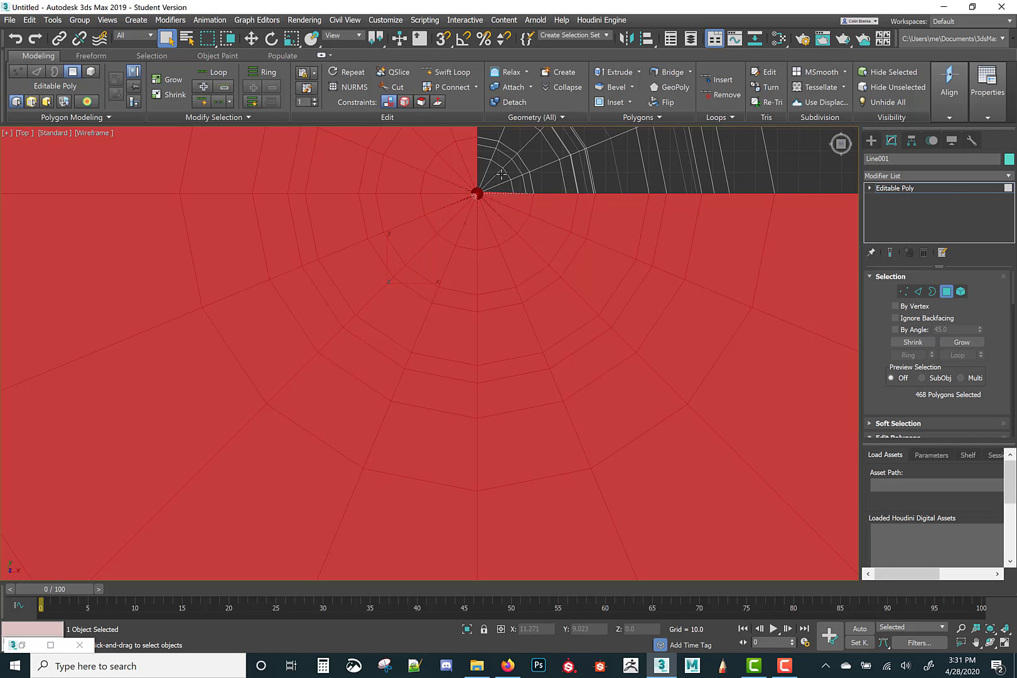
{"action": "key", "text": "Delete"}
{"action": "scroll", "coordinate": [501, 174], "scroll_direction": "down", "scroll_amount": 5}
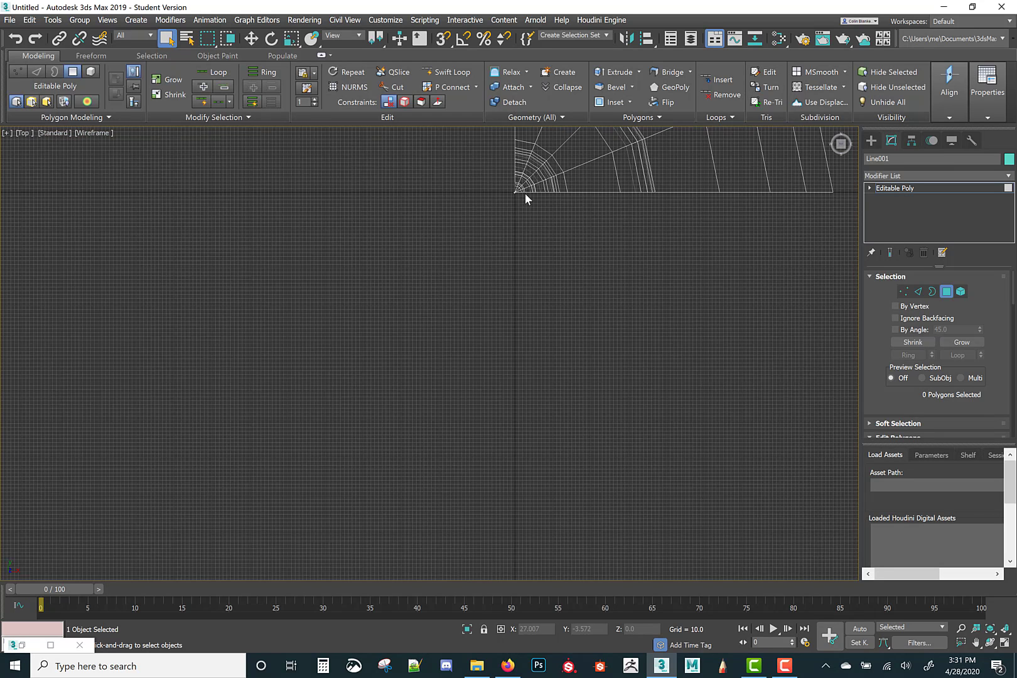
- Collapse the five stray vertices at the very tip of the fountain's finial into a single vertex
{"action": "key", "text": "alt+w"}
{"action": "key", "text": "alt+w"}
{"action": "scroll", "coordinate": [609, 427], "scroll_direction": "up", "scroll_amount": 3}
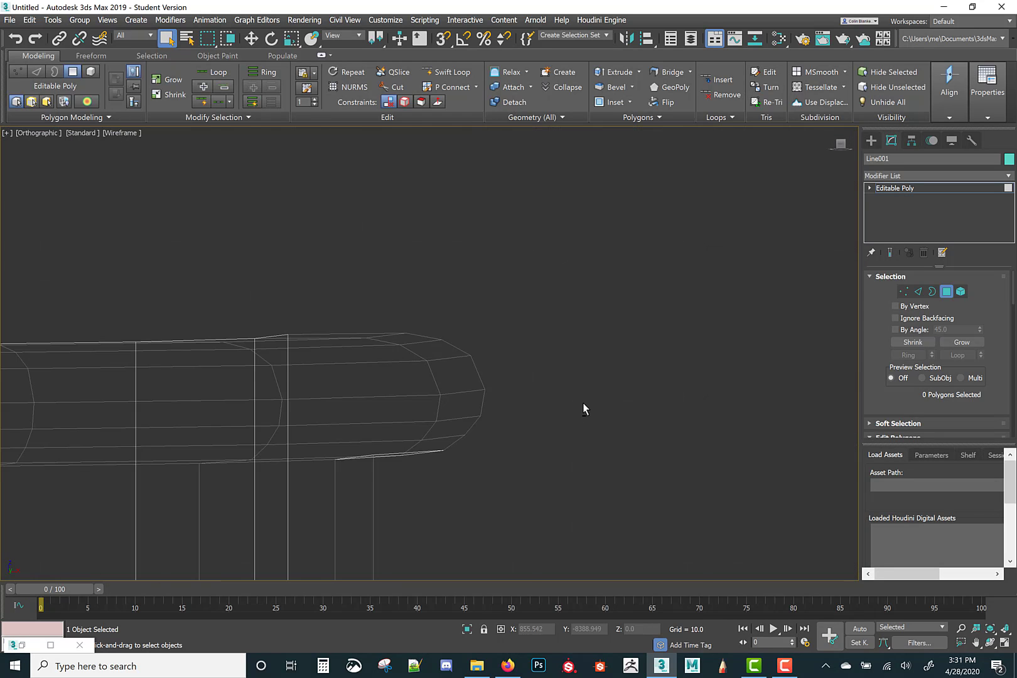
{"action": "scroll", "coordinate": [583, 411], "scroll_direction": "up", "scroll_amount": 1}
{"action": "key", "text": "alt+w"}
{"action": "middle_click", "coordinate": [597, 418]}
{"action": "key", "text": "alt+w"}
{"action": "middle_click_drag", "start_coordinate": [597, 418], "coordinate": [563, 406], "text": "alt"}
{"action": "scroll", "coordinate": [590, 307], "scroll_direction": "up", "scroll_amount": 2}
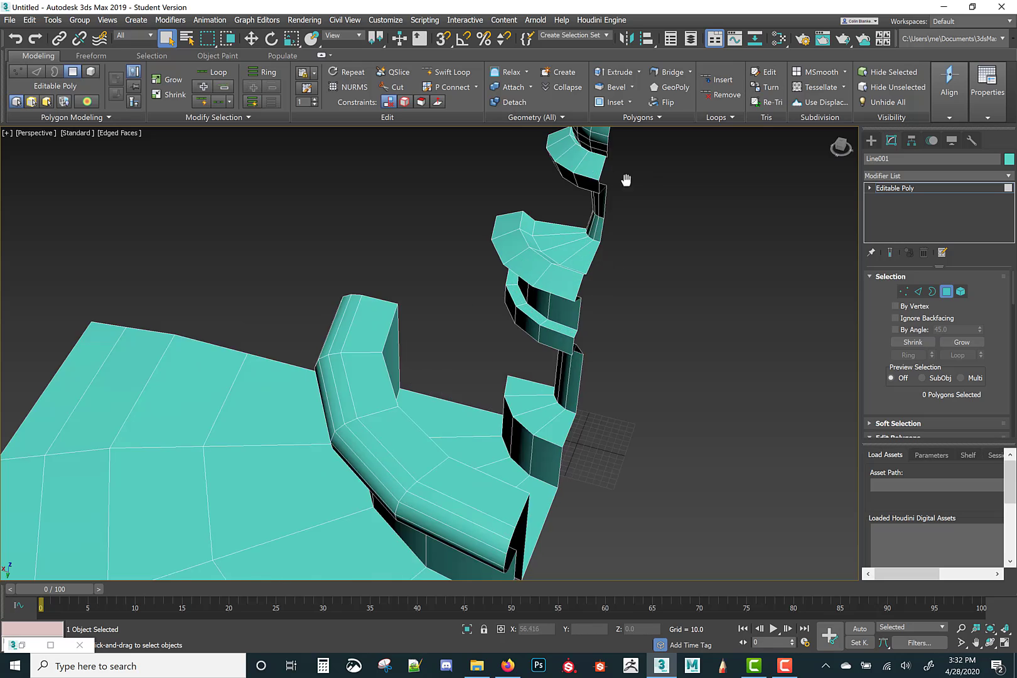
{"action": "middle_click_drag", "start_coordinate": [627, 181], "coordinate": [531, 442]}
{"action": "scroll", "coordinate": [479, 442], "scroll_direction": "up", "scroll_amount": 3}
{"action": "middle_click_drag", "start_coordinate": [463, 467], "coordinate": [452, 350]}
{"action": "scroll", "coordinate": [478, 331], "scroll_direction": "down", "scroll_amount": 2}
{"action": "scroll", "coordinate": [457, 382], "scroll_direction": "up", "scroll_amount": 3}
{"action": "scroll", "coordinate": [447, 356], "scroll_direction": "down", "scroll_amount": 2}
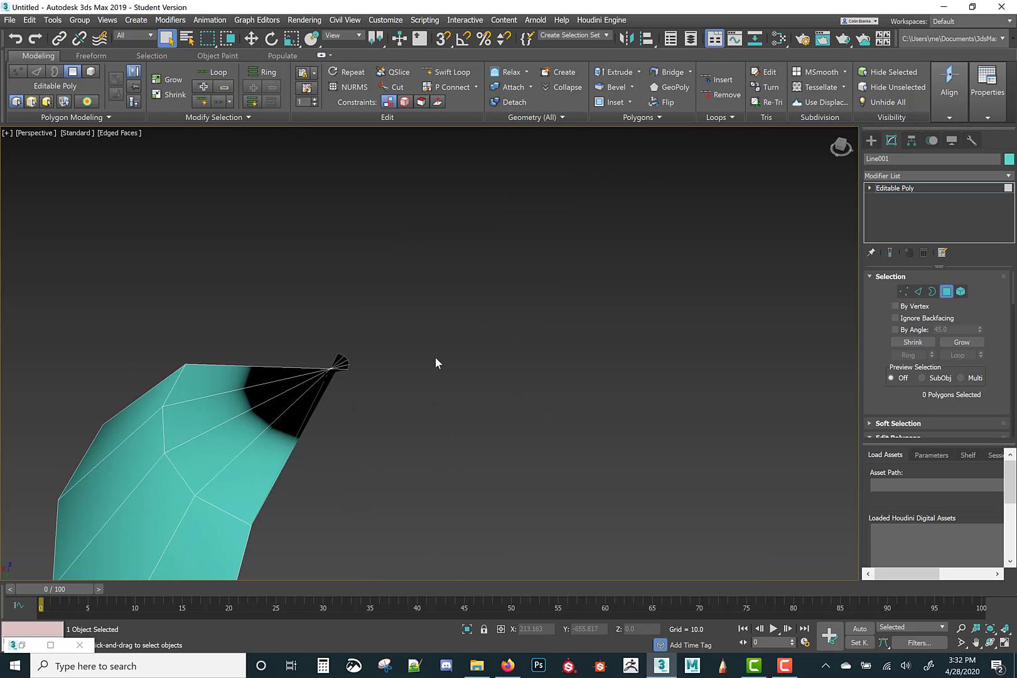
{"action": "key", "text": "1"}
{"action": "left_click_drag", "start_coordinate": [375, 348], "coordinate": [320, 377]}
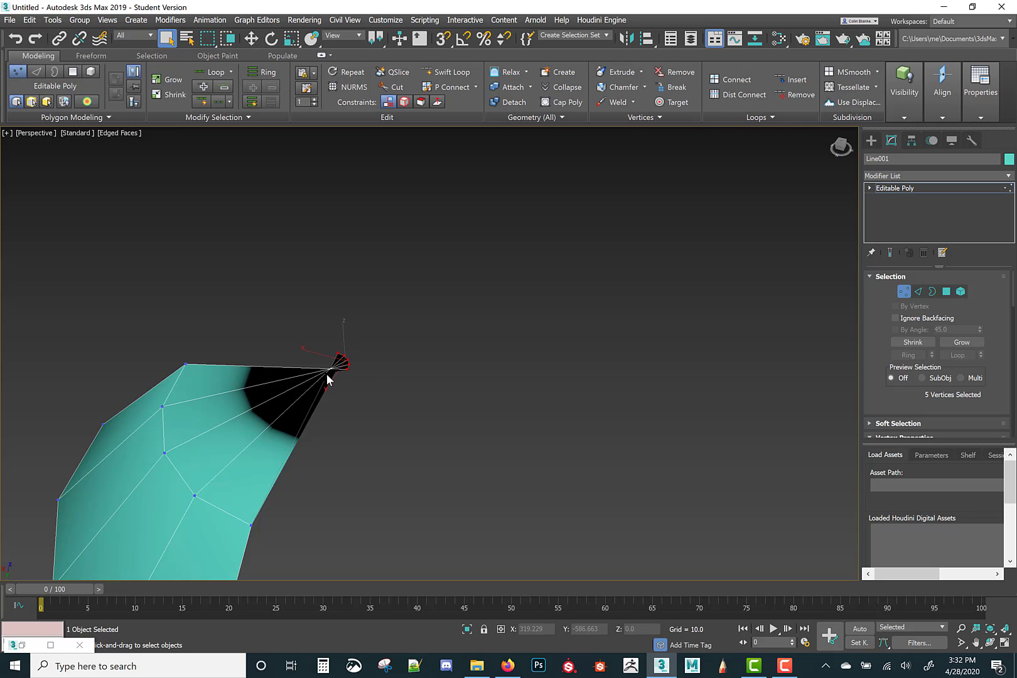
{"action": "right_click", "coordinate": [327, 379]}
{"action": "left_click", "coordinate": [267, 234]}
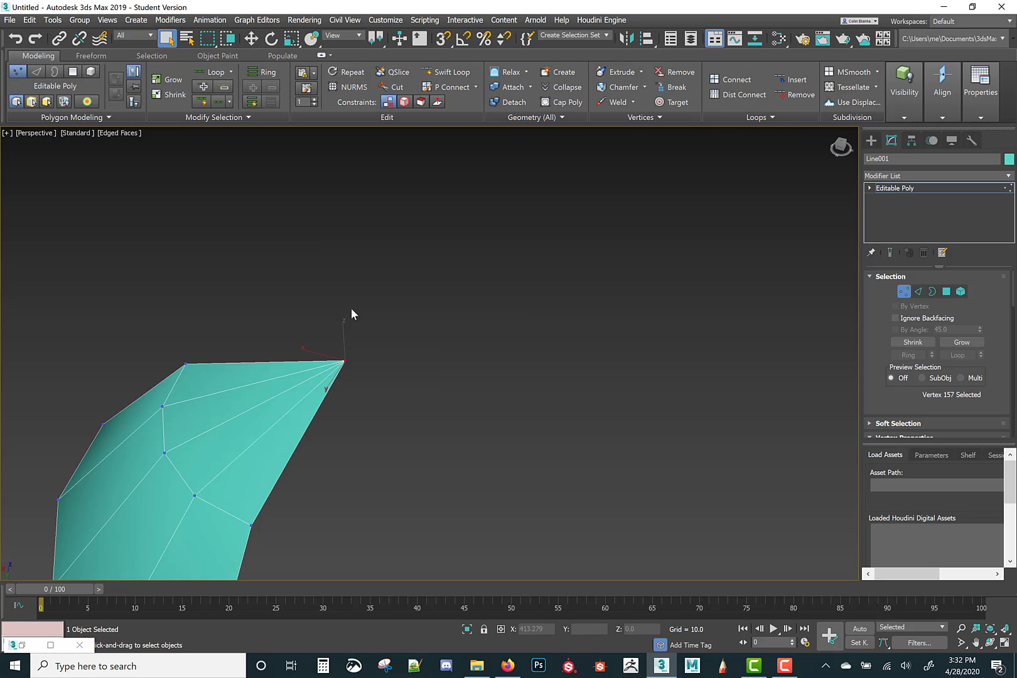
- Examine the remaining quarter of the fountain in the Top and Perspective views, and leave sub-object editing
{"action": "scroll", "coordinate": [378, 391], "scroll_direction": "down", "scroll_amount": 4}
{"action": "middle_click_drag", "start_coordinate": [390, 408], "coordinate": [472, 189]}
{"action": "scroll", "coordinate": [423, 303], "scroll_direction": "down", "scroll_amount": 1}
{"action": "scroll", "coordinate": [307, 457], "scroll_direction": "down", "scroll_amount": 1}
{"action": "middle_click_drag", "start_coordinate": [306, 457], "coordinate": [502, 314], "text": "alt"}
{"action": "scroll", "coordinate": [418, 301], "scroll_direction": "down", "scroll_amount": 2}
{"action": "mouse_move", "coordinate": [502, 314]}
{"action": "middle_mouse_down"}
{"action": "mouse_move", "coordinate": [480, 367]}
{"action": "mouse_move", "coordinate": [456, 324]}
{"action": "mouse_move", "coordinate": [496, 314]}
{"action": "middle_mouse_up"}
{"action": "key", "text": "4"}
{"action": "key", "text": "alt+w"}
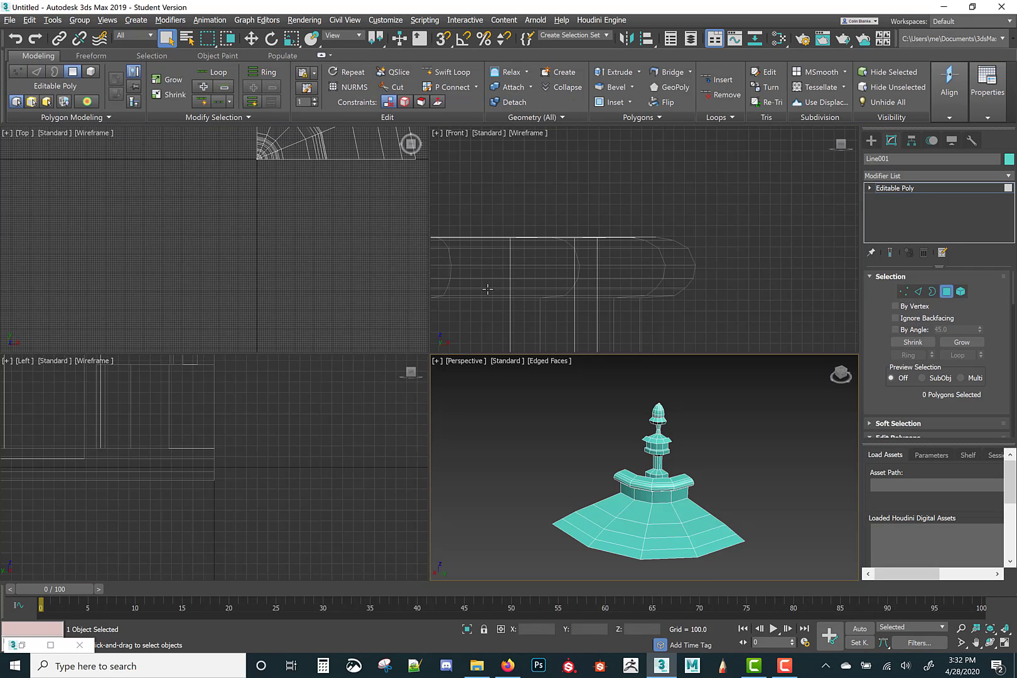
{"action": "scroll", "coordinate": [270, 207], "scroll_direction": "up", "scroll_amount": 4}
{"action": "key", "text": "alt+w"}
{"action": "scroll", "coordinate": [306, 256], "scroll_direction": "down", "scroll_amount": 3}
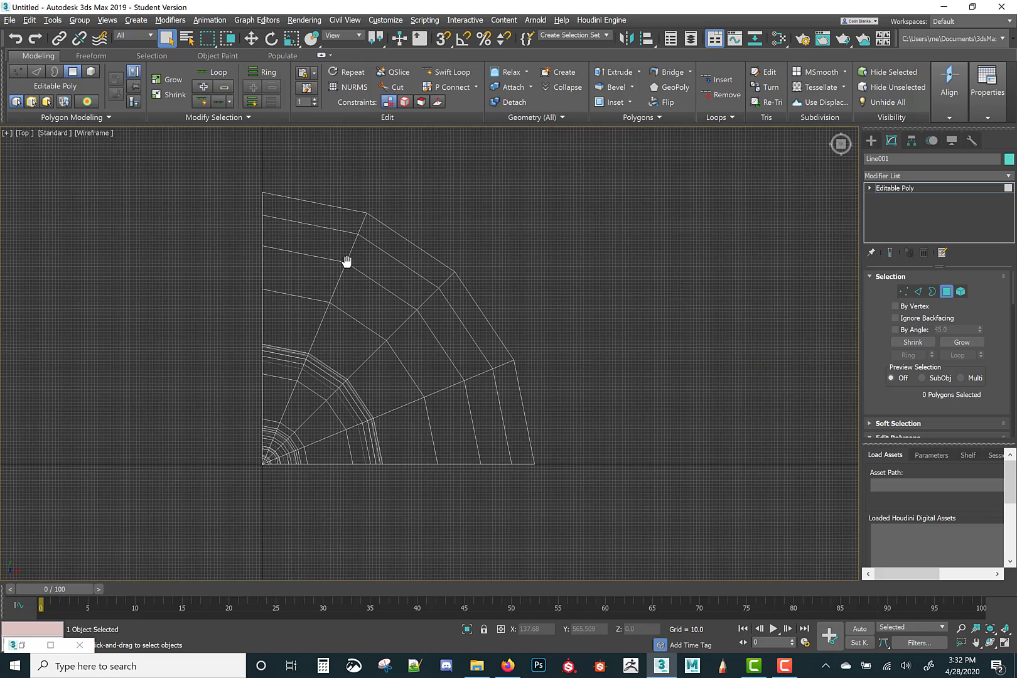
{"action": "key", "text": "alt+w"}
{"action": "middle_click", "coordinate": [565, 398]}
{"action": "key", "text": "alt+w"}
{"action": "middle_click_drag", "start_coordinate": [565, 398], "coordinate": [534, 395], "text": "alt"}
{"action": "left_click", "coordinate": [891, 189]}
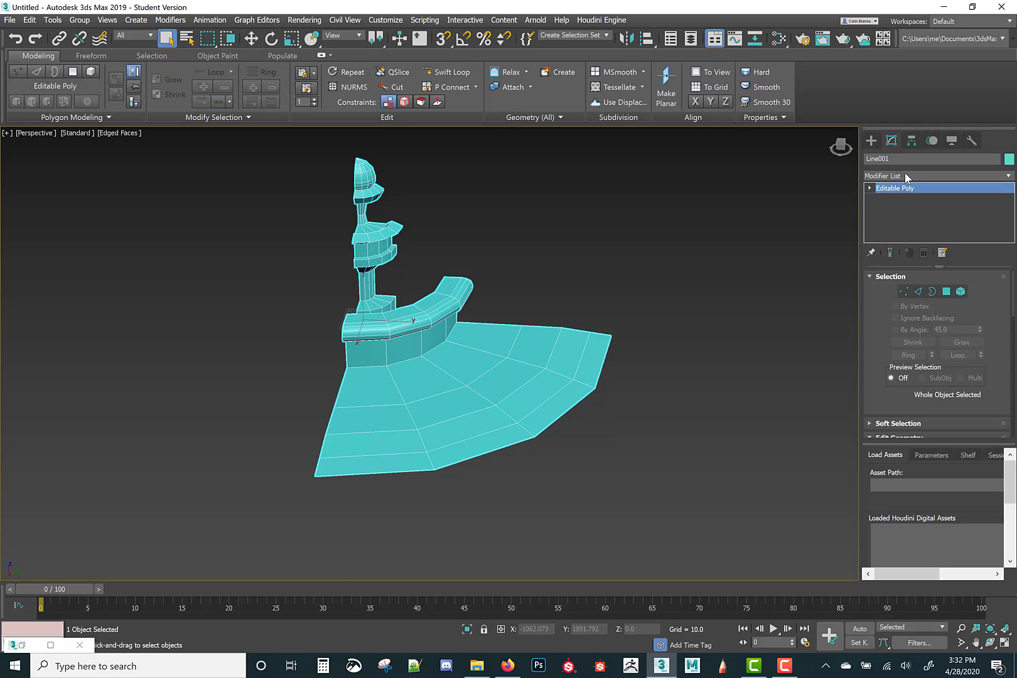
{"action": "left_click", "coordinate": [906, 175]}
{"action": "left_click", "coordinate": [913, 174]}
{"action": "right_click", "coordinate": [913, 175]}
{"action": "left_click", "coordinate": [919, 224]}
{"action": "left_click", "coordinate": [900, 178]}
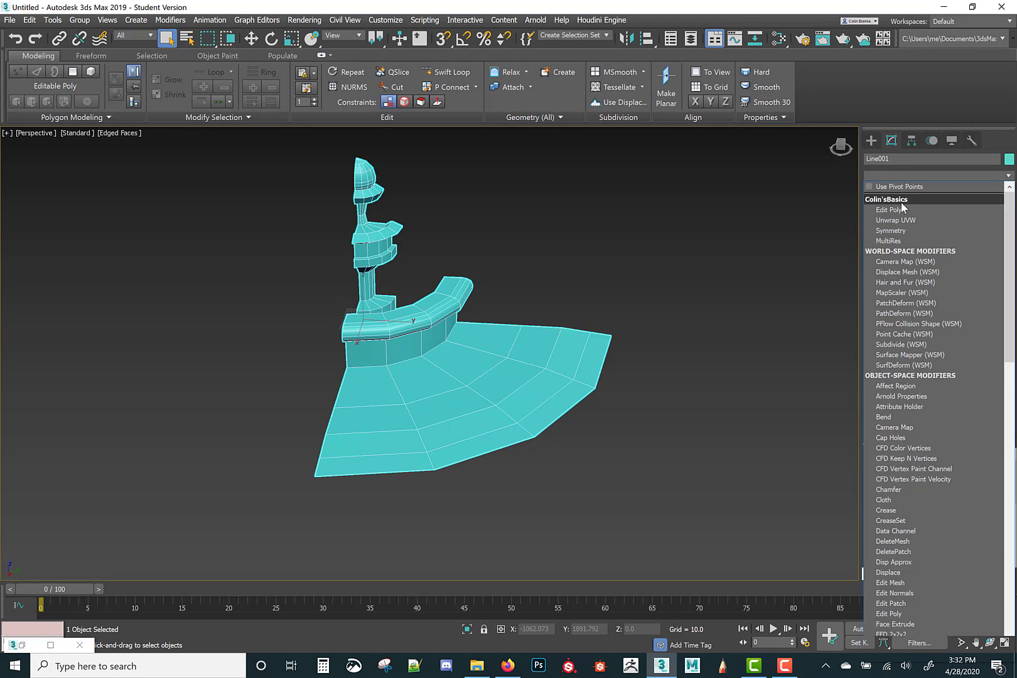
{"action": "left_click", "coordinate": [904, 211]}
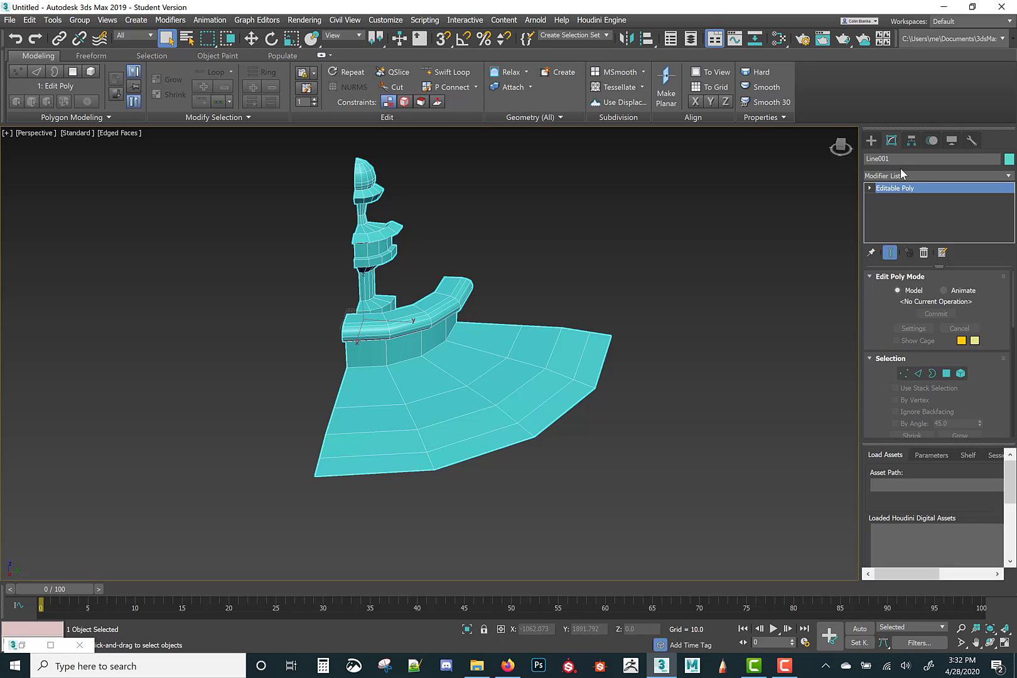
- Add an Unwrap UVW modifier to the fountain quarter and open its UV editor, with the Houdini assets panel closed
{"action": "left_click", "coordinate": [897, 176]}
{"action": "left_click", "coordinate": [909, 221]}
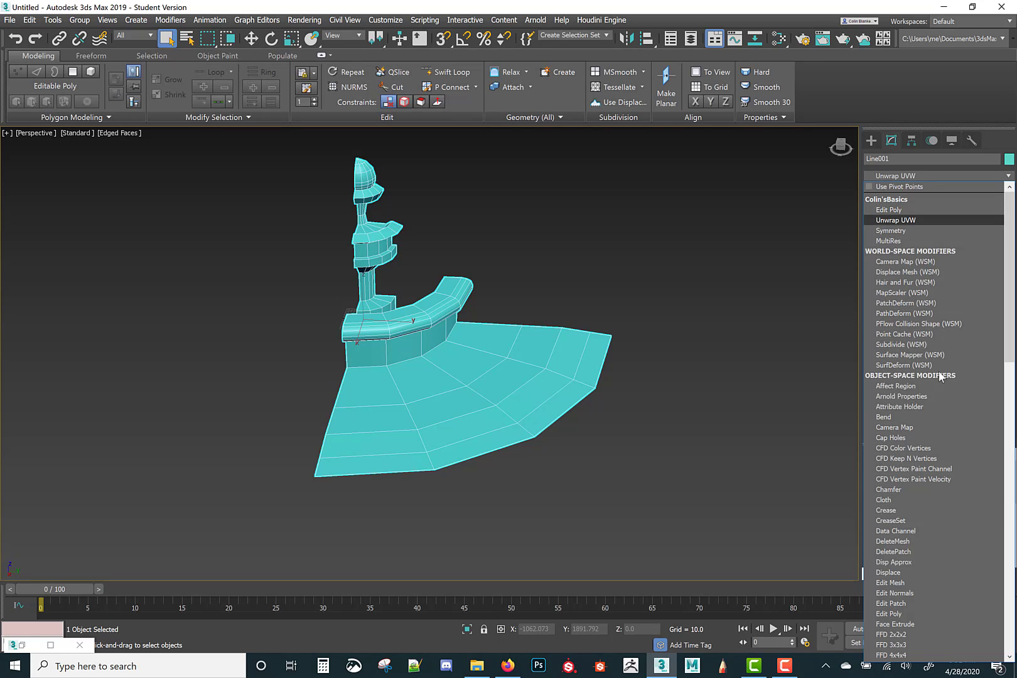
{"action": "left_click_drag", "start_coordinate": [963, 444], "coordinate": [697, 451]}
{"action": "left_click", "coordinate": [736, 458]}
{"action": "left_click", "coordinate": [957, 536]}
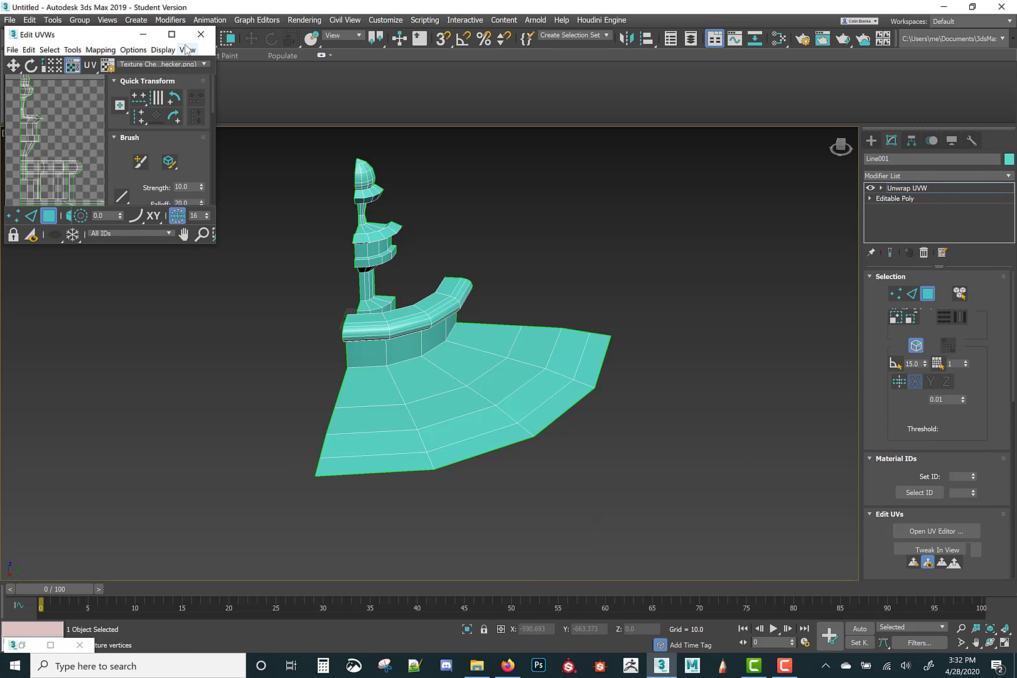
- Arrange an enlarged, floating Edit UVWs window beside the model so that both the UVs and the whole fountain quarter can be seen
{"action": "left_click", "coordinate": [171, 34]}
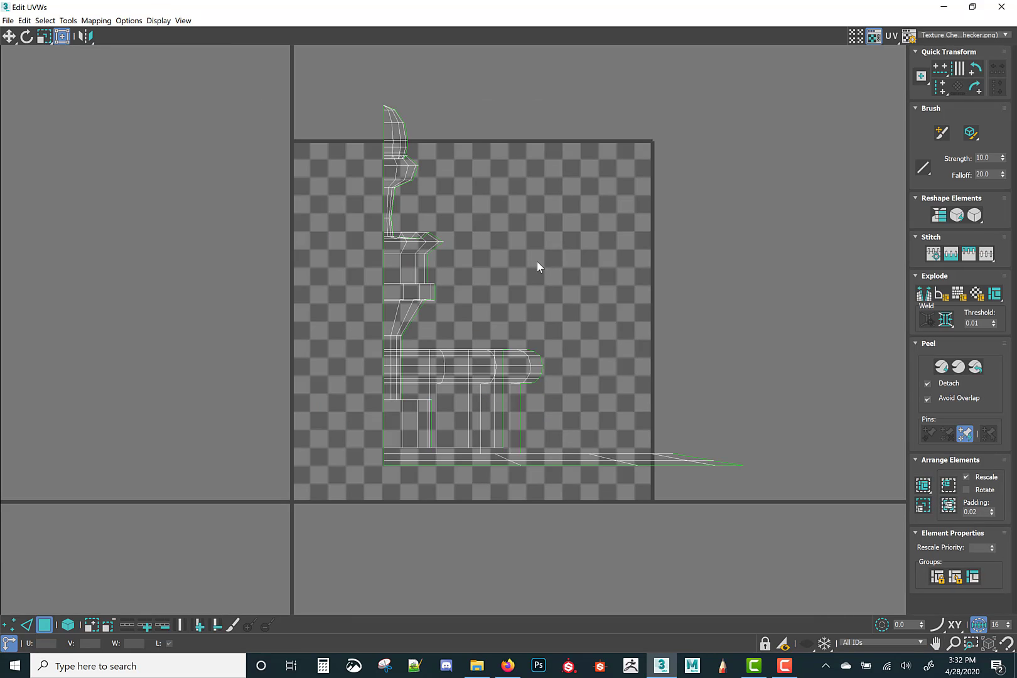
{"action": "left_click_drag", "start_coordinate": [796, 9], "coordinate": [682, 41]}
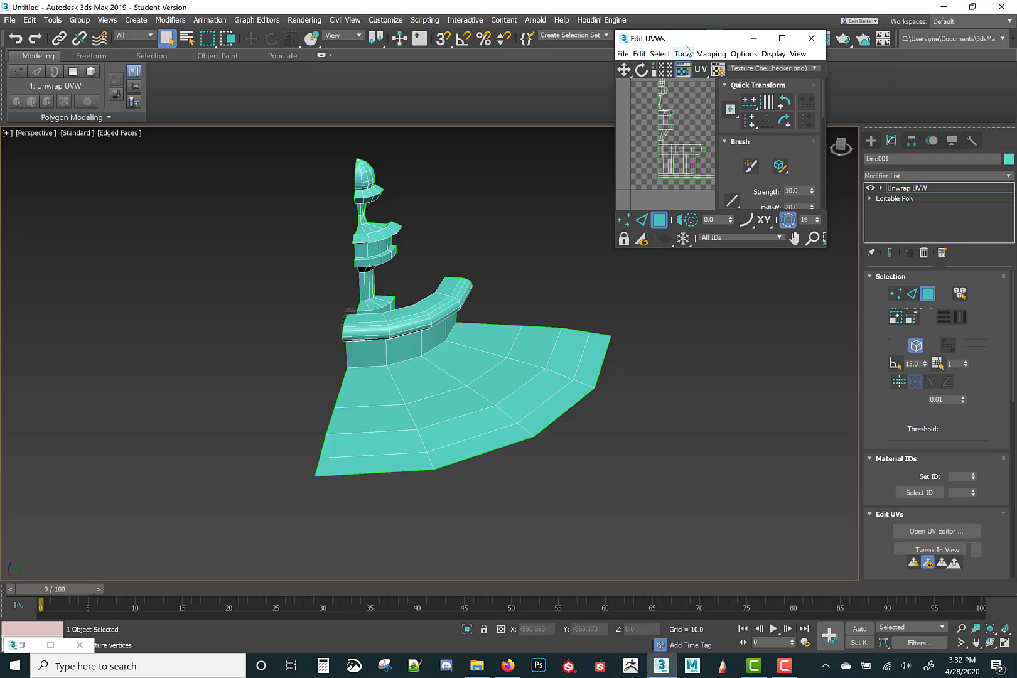
{"action": "left_click", "coordinate": [782, 39]}
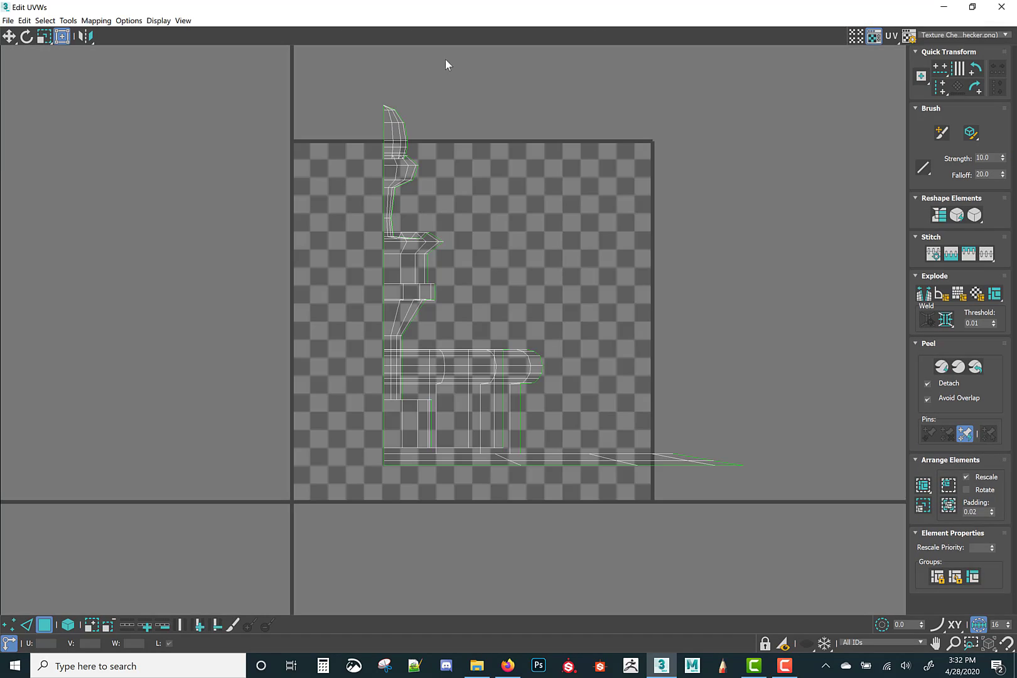
{"action": "left_click", "coordinate": [972, 7]}
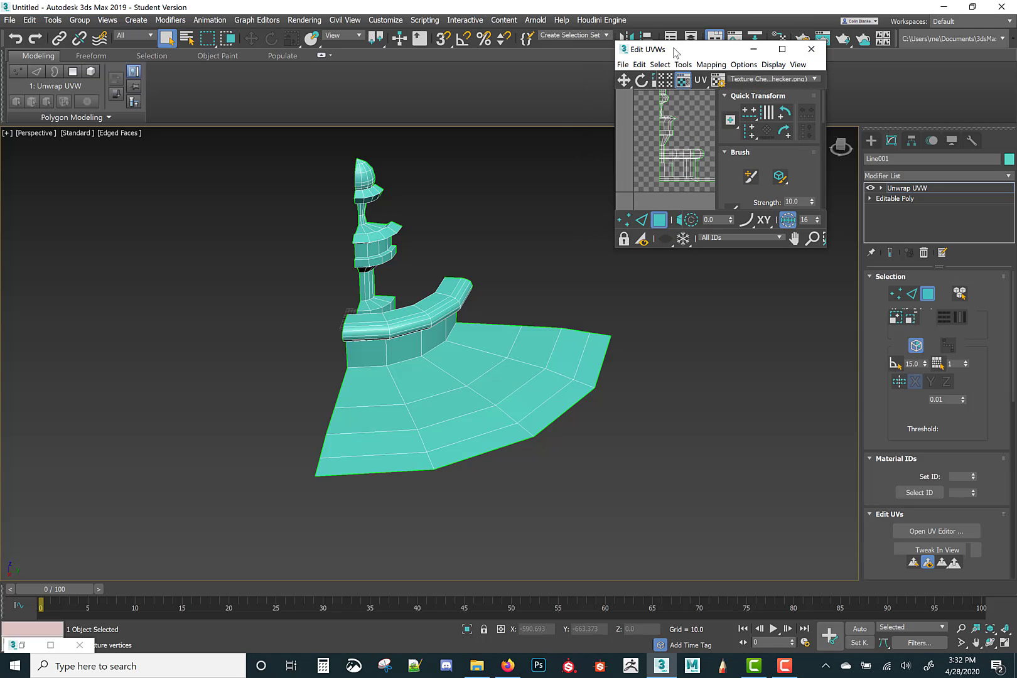
{"action": "left_click_drag", "start_coordinate": [677, 48], "coordinate": [401, 79]}
{"action": "left_click_drag", "start_coordinate": [172, 72], "coordinate": [66, 30]}
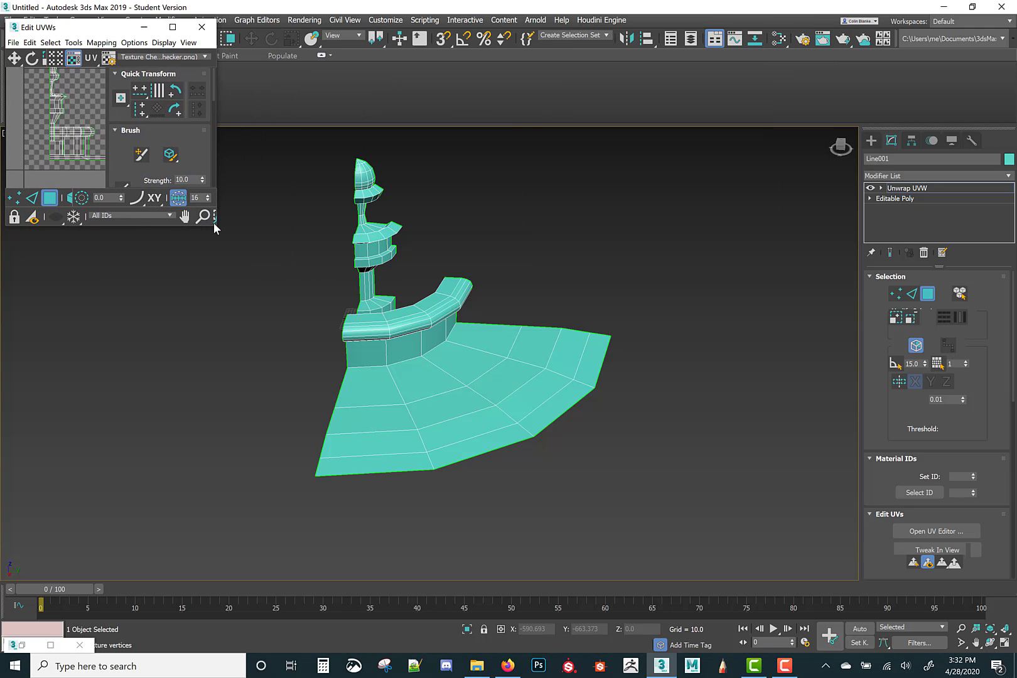
{"action": "left_click_drag", "start_coordinate": [215, 227], "coordinate": [327, 408]}
{"action": "middle_click_drag", "start_coordinate": [477, 381], "coordinate": [566, 400]}
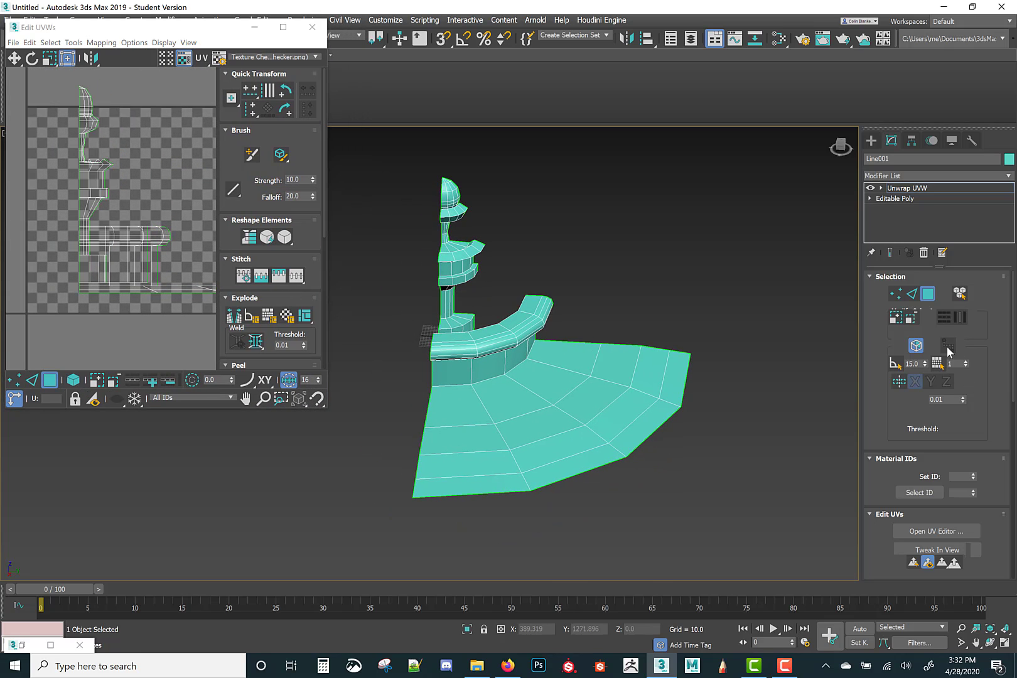
- Apply a cylindrical projection to all polygons of the fountain quarter and align it to the Z axis
{"action": "key", "text": "ctrl+a"}
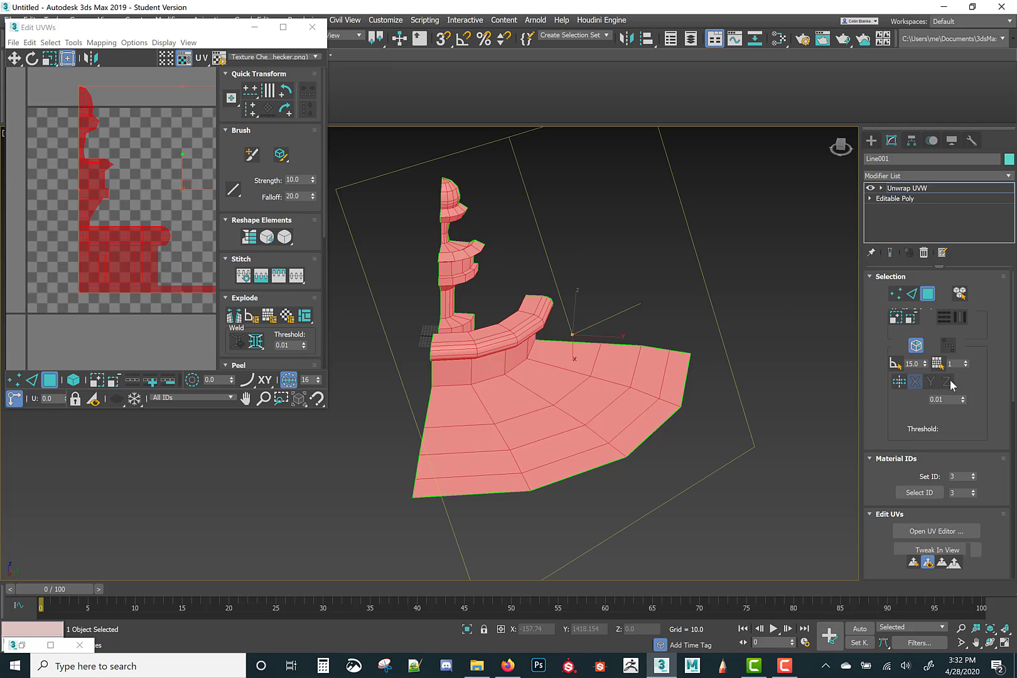
{"action": "scroll", "coordinate": [998, 363], "scroll_direction": "down", "scroll_amount": 10}
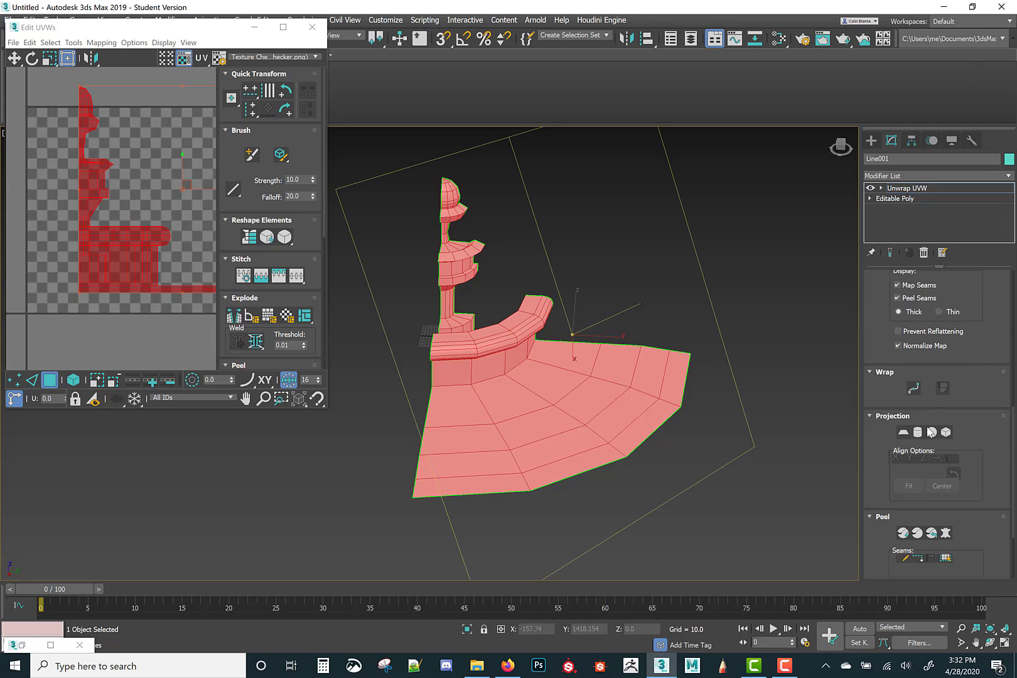
{"action": "left_click", "coordinate": [903, 432]}
{"action": "left_click", "coordinate": [913, 432]}
{"action": "middle_click_drag", "start_coordinate": [592, 361], "coordinate": [570, 390], "text": "alt"}
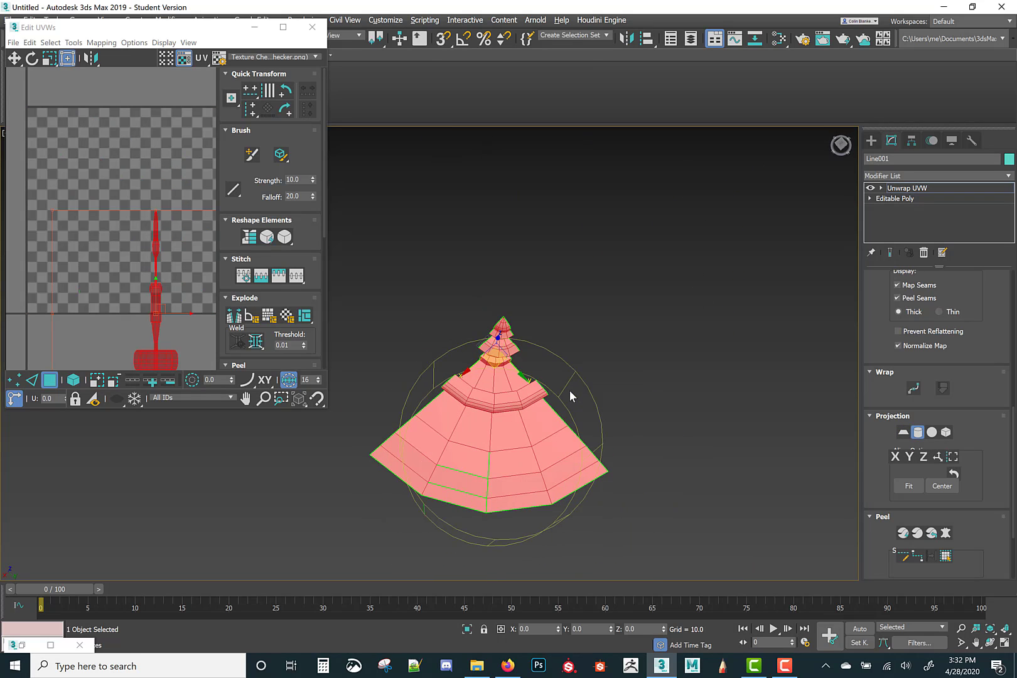
{"action": "left_click", "coordinate": [923, 456]}
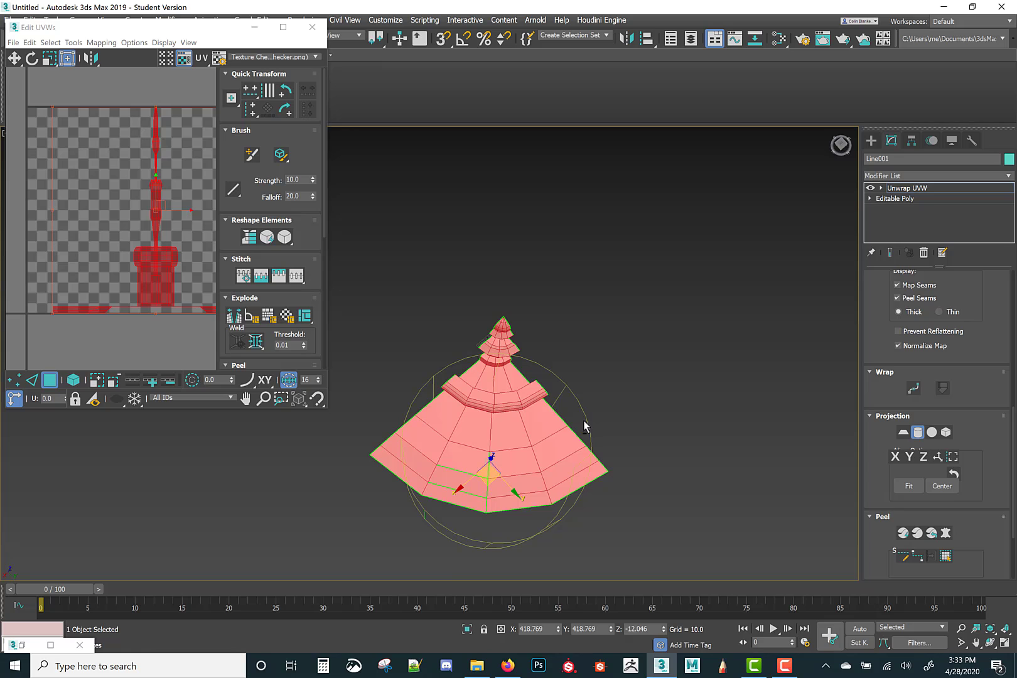
- Move the cylindrical projection gizmo onto the fountain's central axis and maximize the UV editor
{"action": "middle_click_drag", "start_coordinate": [584, 427], "coordinate": [473, 327], "text": "alt"}
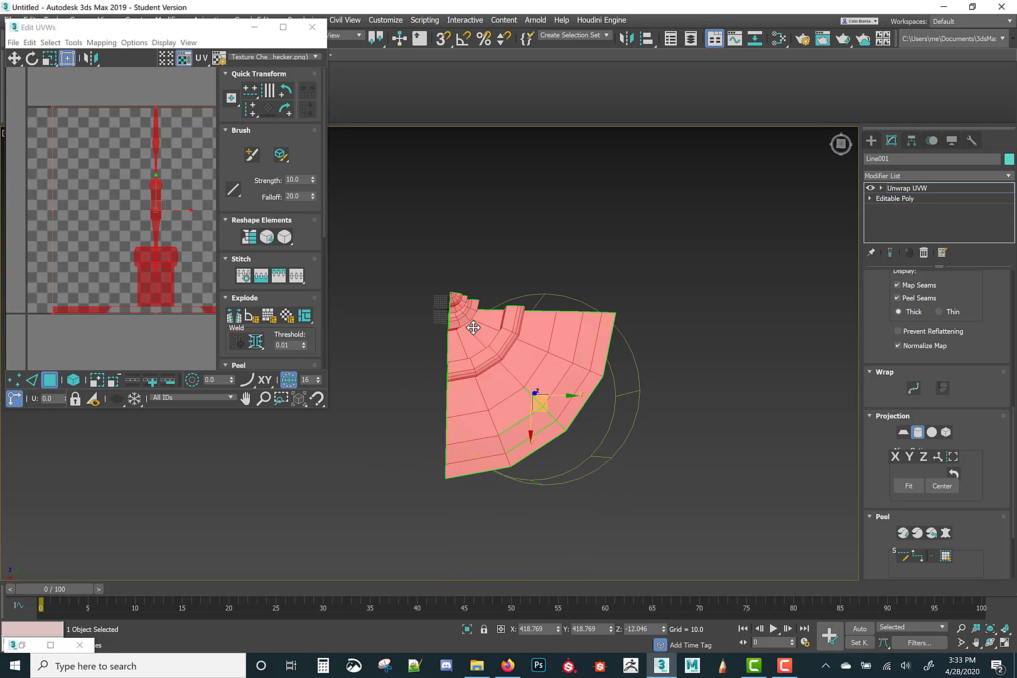
{"action": "left_click_drag", "start_coordinate": [539, 404], "coordinate": [457, 312]}
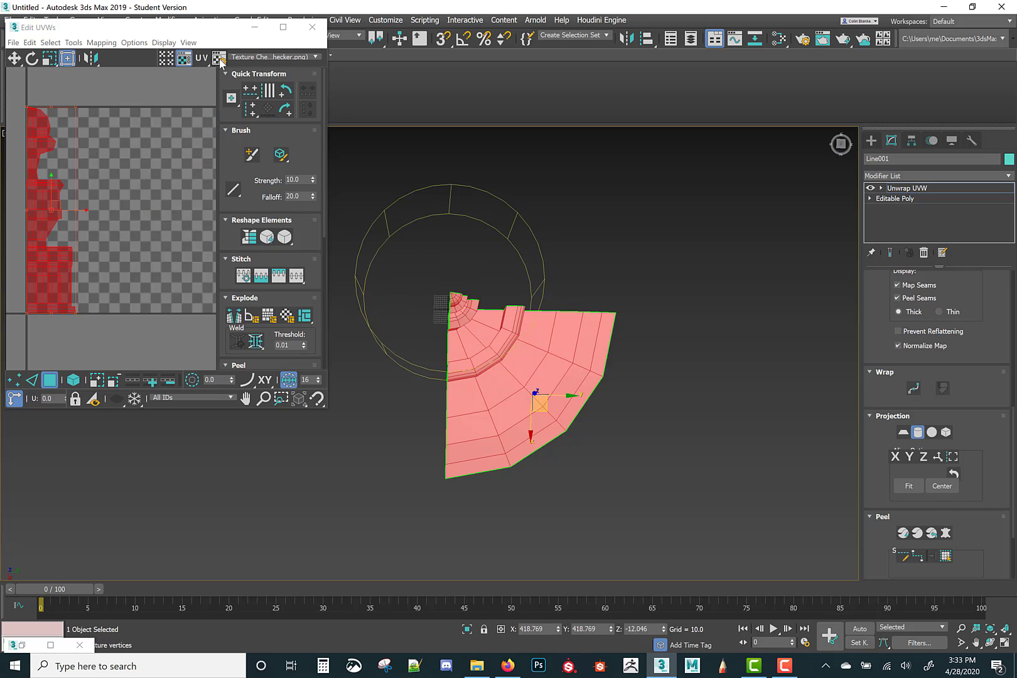
{"action": "left_click", "coordinate": [284, 27]}
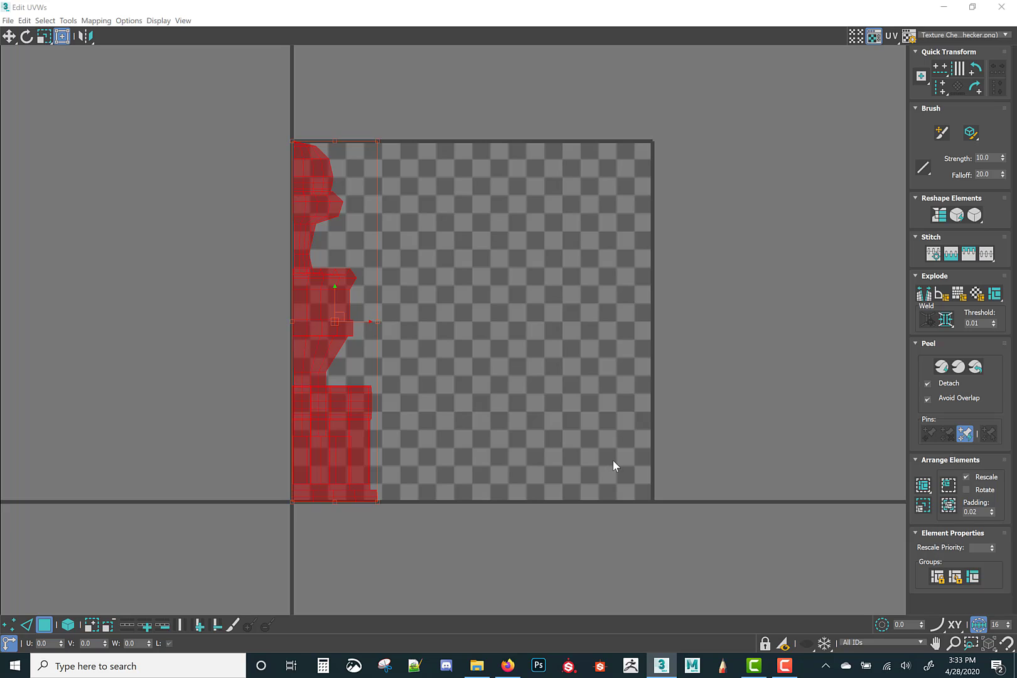
- Restore the floating UV editor window and end the cylindrical projection after undoing a trial shift of its gizmo along Z
{"action": "left_click", "coordinate": [972, 9]}
{"action": "middle_click_drag", "start_coordinate": [678, 496], "coordinate": [662, 461], "text": "alt"}
{"action": "key", "text": "alt+w"}
{"action": "middle_click_drag", "start_coordinate": [527, 365], "coordinate": [533, 395], "text": "alt"}
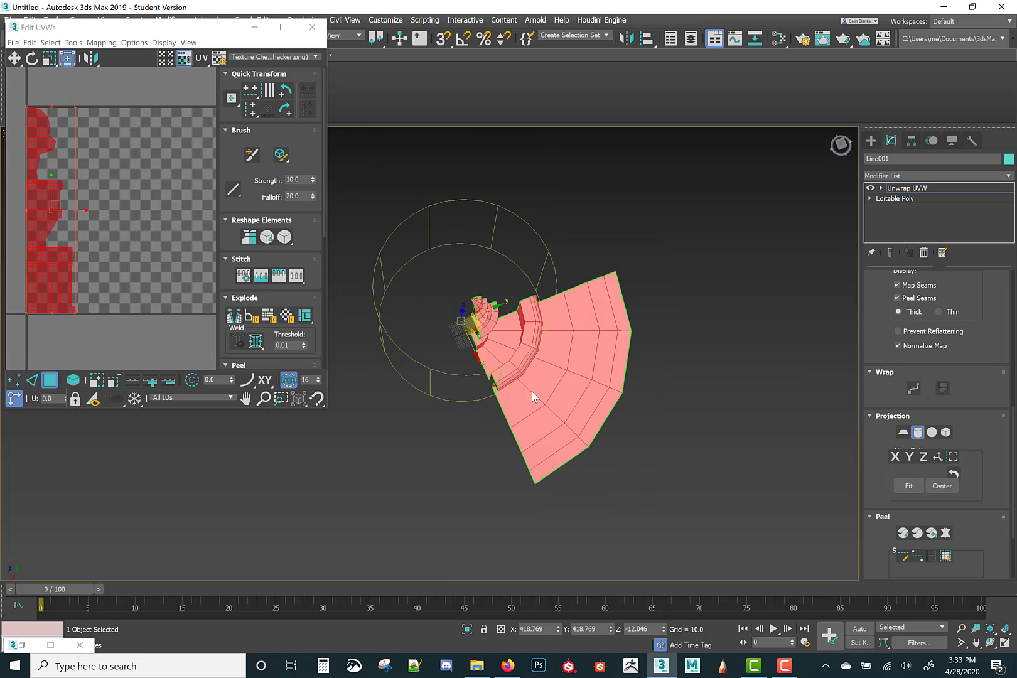
{"action": "middle_click_drag", "start_coordinate": [463, 346], "coordinate": [488, 370], "text": "alt"}
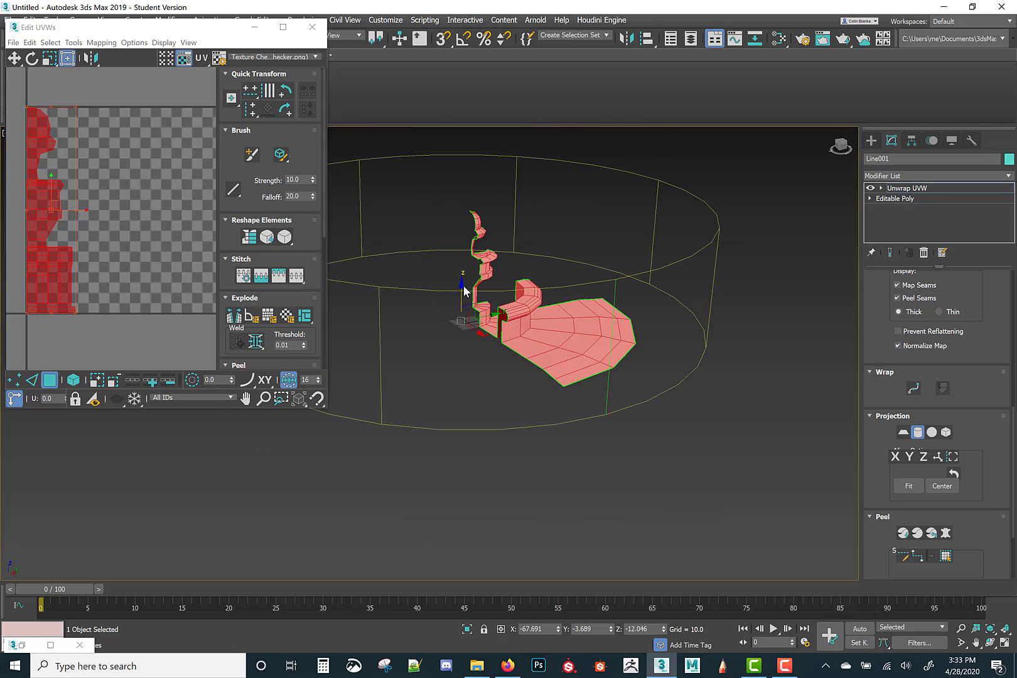
{"action": "left_click_drag", "start_coordinate": [463, 289], "coordinate": [464, 296]}
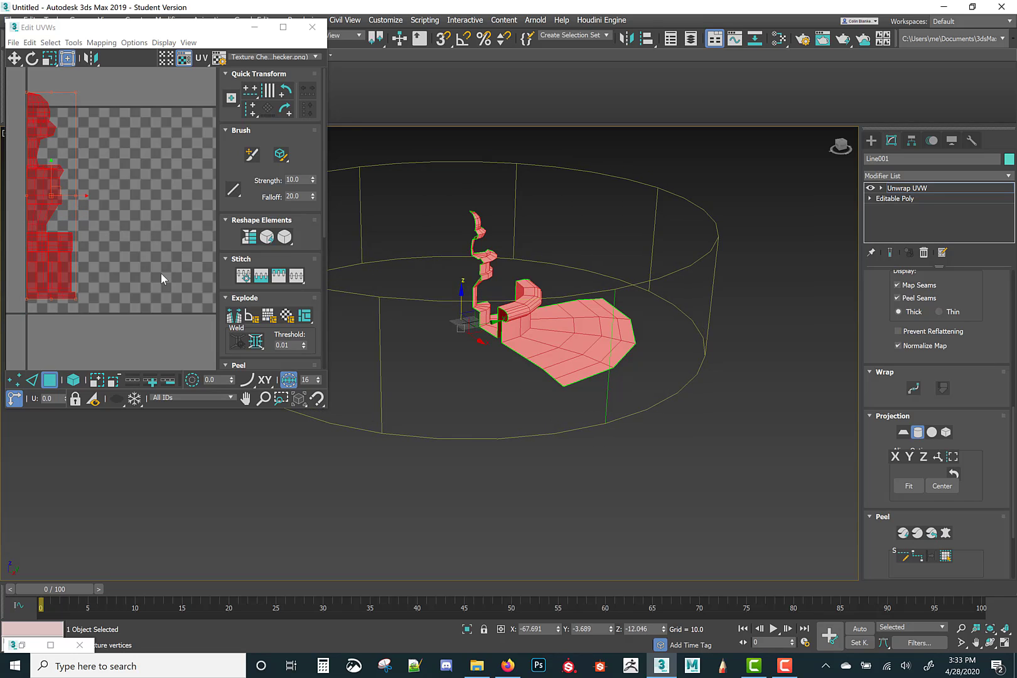
{"action": "key", "text": "ctrl+z"}
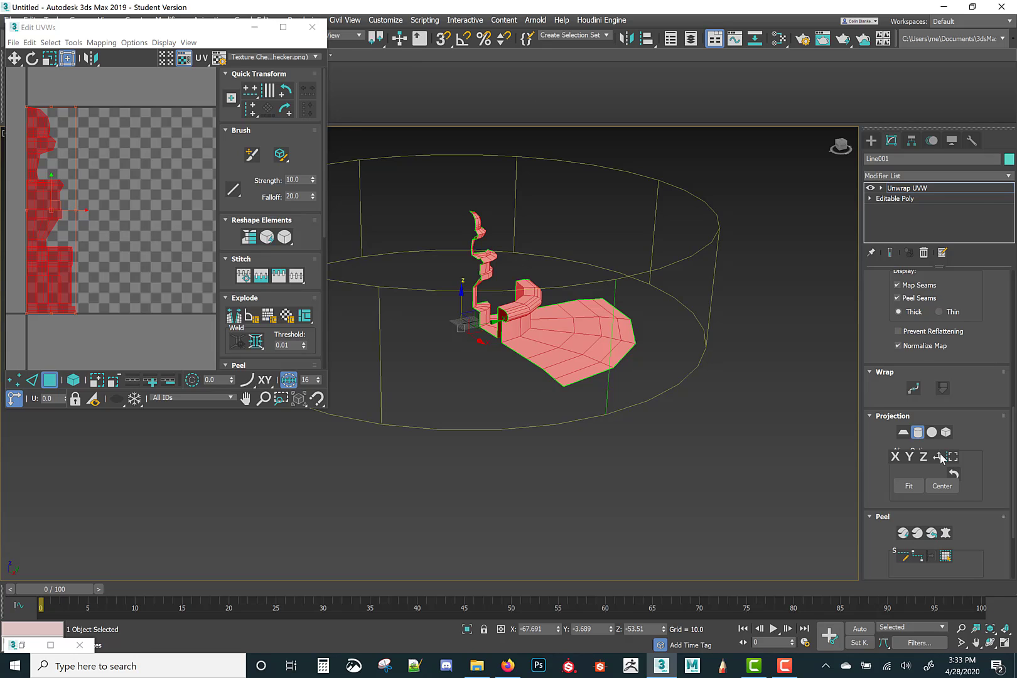
{"action": "left_click", "coordinate": [910, 439]}
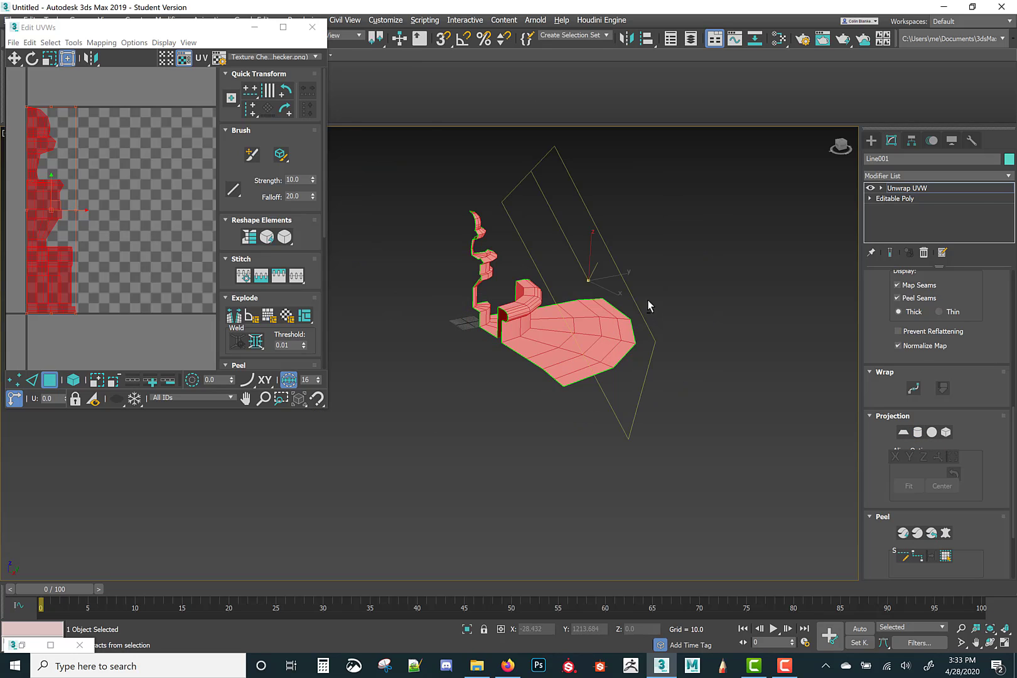
- Reduce the polygon selection to the central fountain column, from the finial down to its base, leaving out the basin and ground
{"action": "middle_click_drag", "start_coordinate": [559, 422], "coordinate": [441, 383], "text": "alt"}
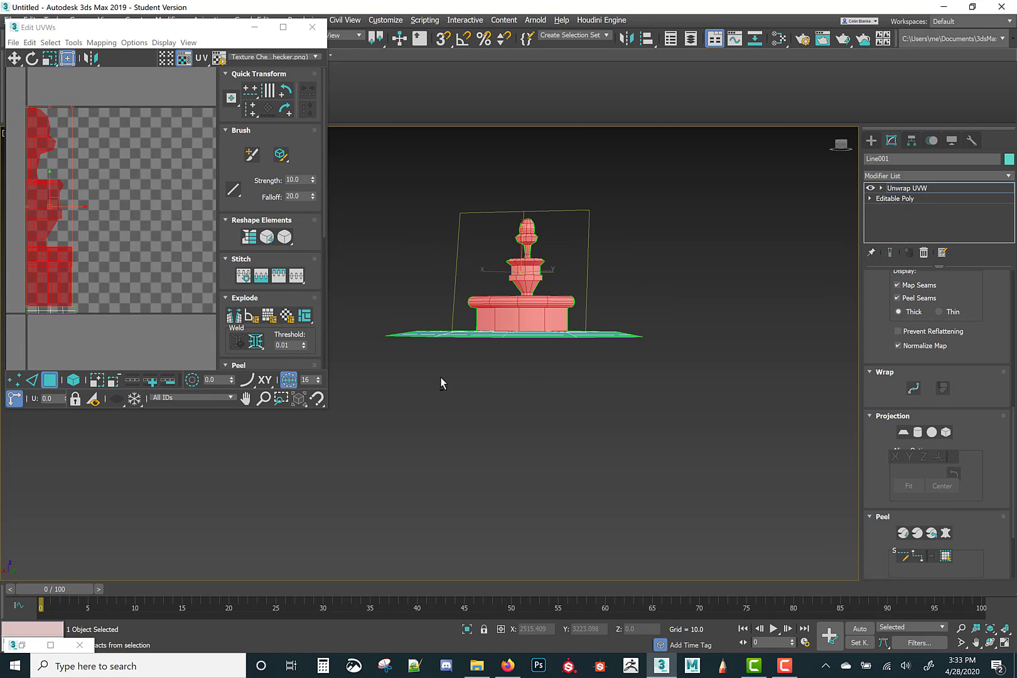
{"action": "middle_click_drag", "start_coordinate": [609, 334], "coordinate": [466, 379], "text": "alt"}
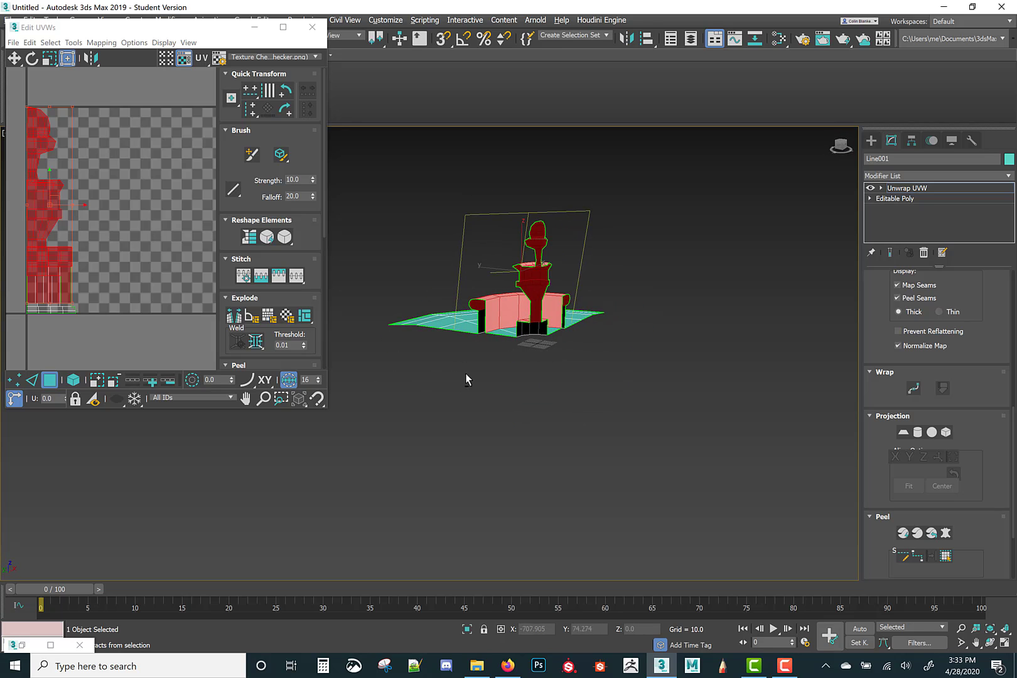
{"action": "middle_click_drag", "start_coordinate": [629, 395], "coordinate": [595, 401], "text": "alt"}
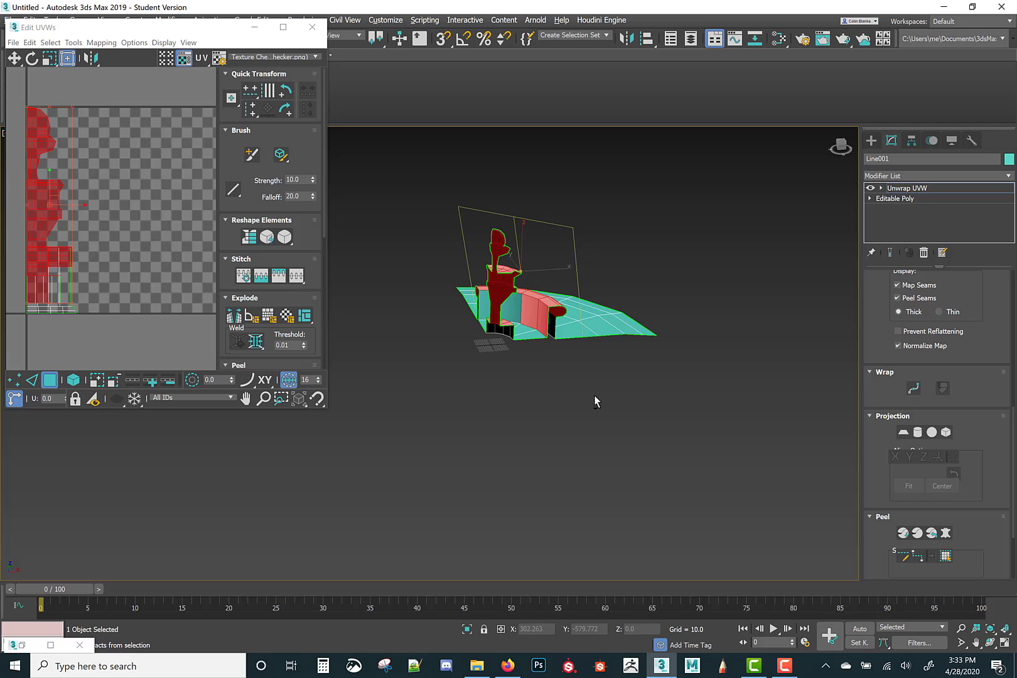
{"action": "left_click", "coordinate": [527, 325], "text": "alt"}
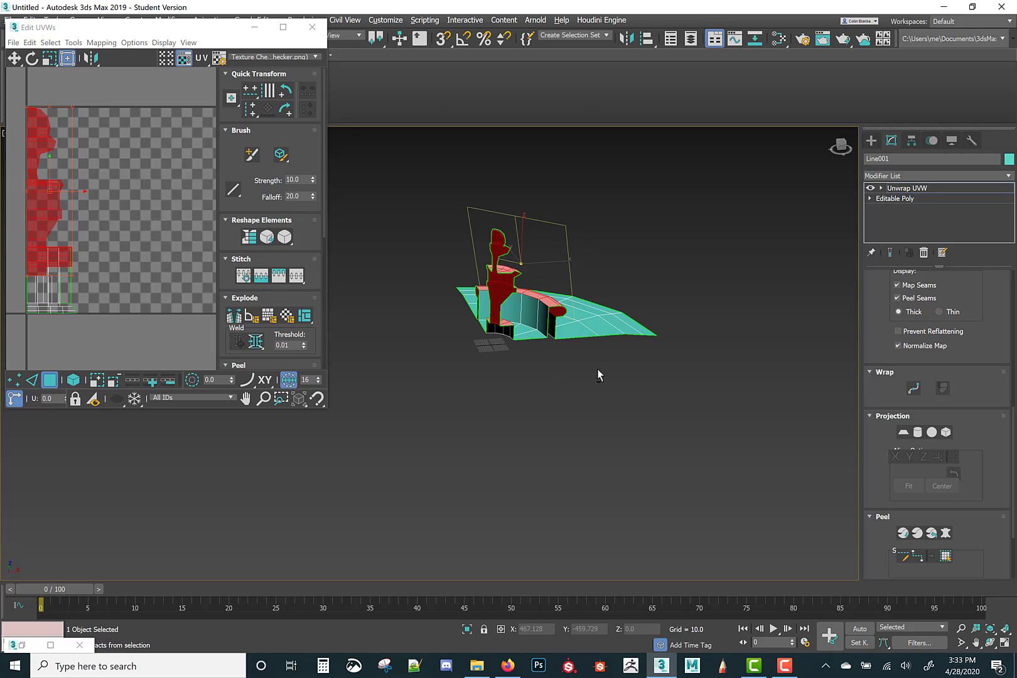
{"action": "middle_click_drag", "start_coordinate": [598, 375], "coordinate": [576, 359], "text": "alt"}
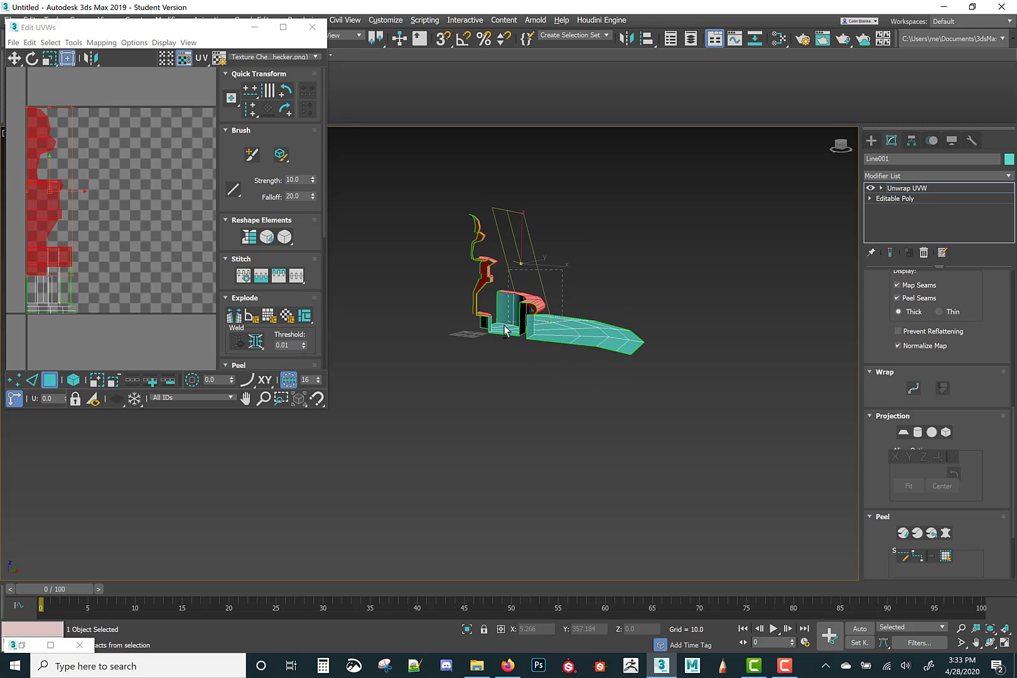
{"action": "scroll", "coordinate": [967, 323], "scroll_direction": "up", "scroll_amount": 10}
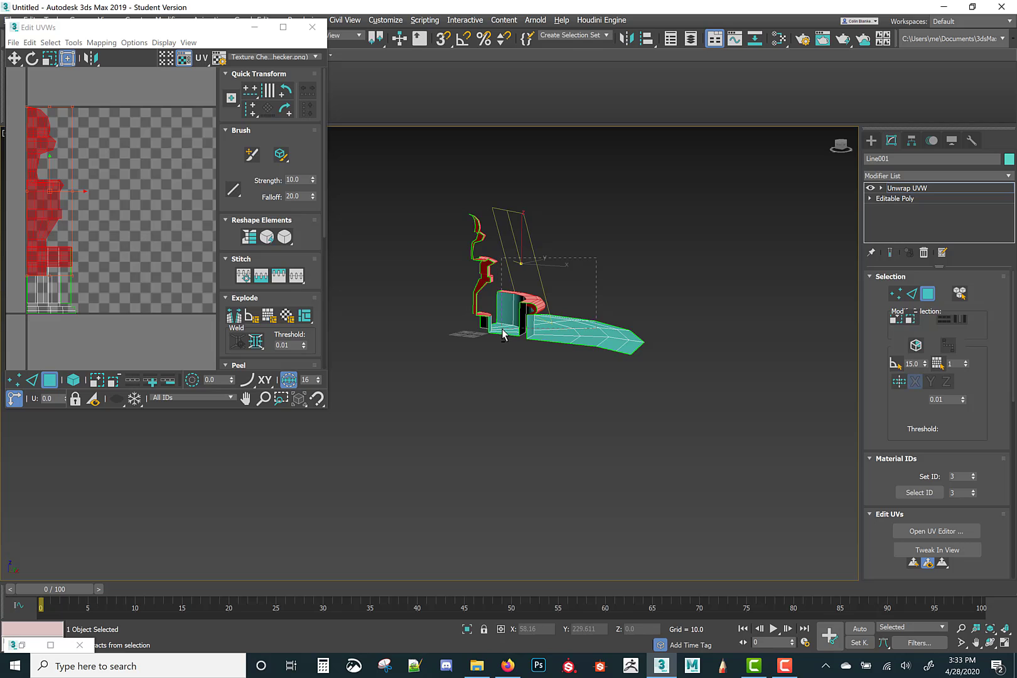
{"action": "middle_click_drag", "start_coordinate": [593, 336], "coordinate": [545, 344], "text": "alt"}
{"action": "scroll", "coordinate": [553, 318], "scroll_direction": "up", "scroll_amount": 5}
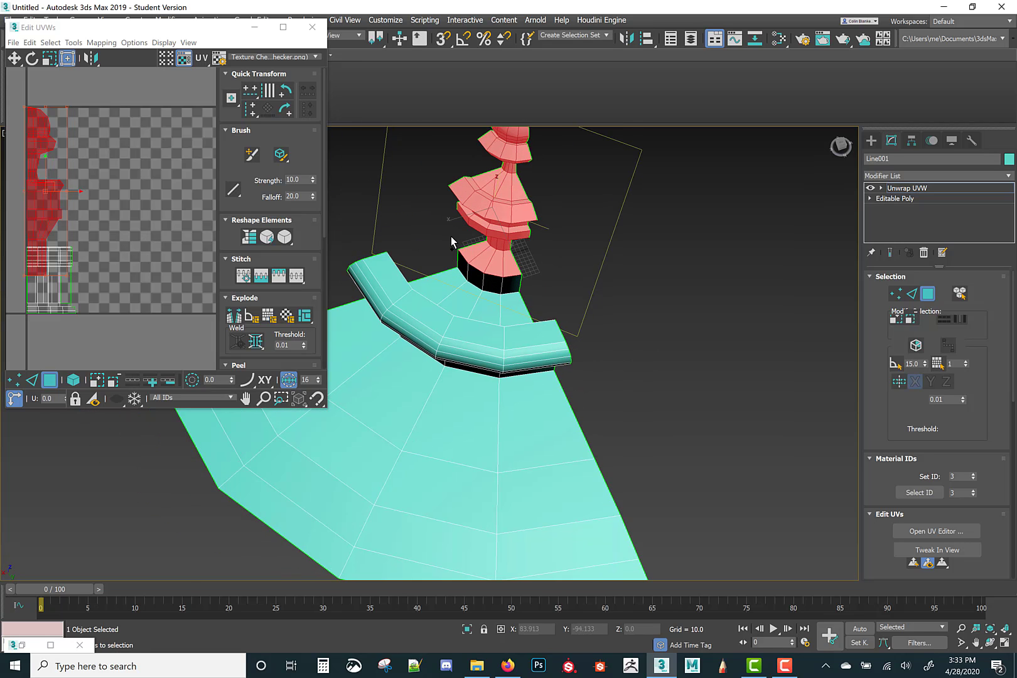
{"action": "left_click_drag", "start_coordinate": [492, 261], "coordinate": [475, 277], "text": "ctrl"}
{"action": "mouse_move", "coordinate": [533, 311]}
{"action": "middle_mouse_down", "text": "alt"}
{"action": "mouse_move", "coordinate": [568, 307]}
{"action": "mouse_move", "coordinate": [544, 307]}
{"action": "middle_mouse_up", "text": "alt"}
{"action": "scroll", "coordinate": [544, 307], "scroll_direction": "down", "scroll_amount": 2}
{"action": "middle_click_drag", "start_coordinate": [544, 308], "coordinate": [523, 356]}
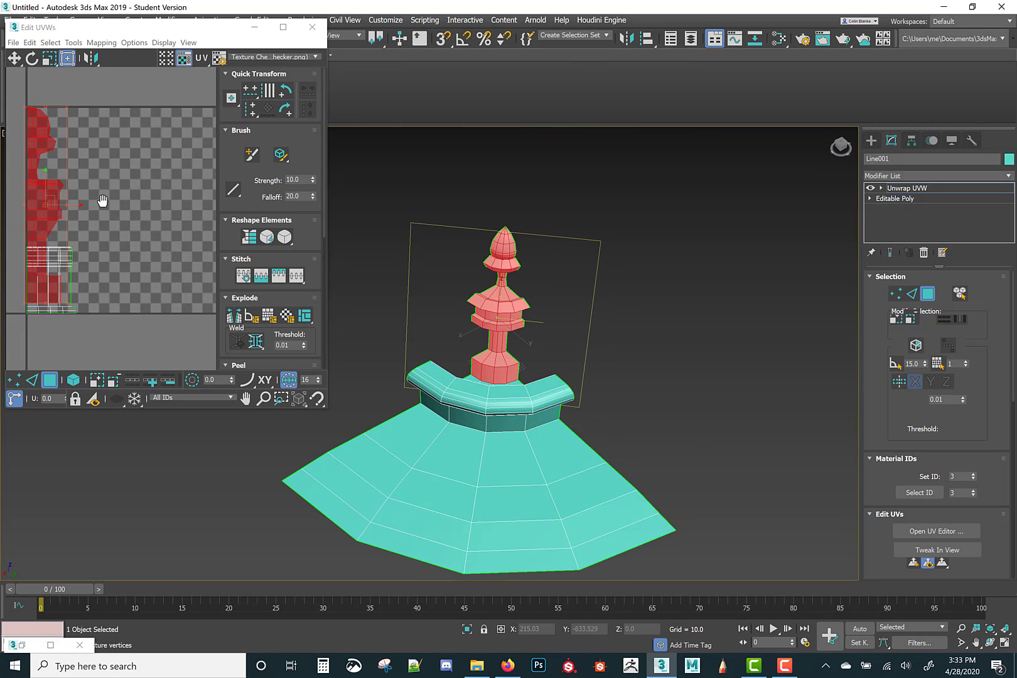
- Break the column's UVs off from the rest, move them toward the middle of the UV tile and maximize the UV editor
{"action": "scroll", "coordinate": [100, 208], "scroll_direction": "down", "scroll_amount": 2}
{"action": "right_click", "coordinate": [108, 206]}
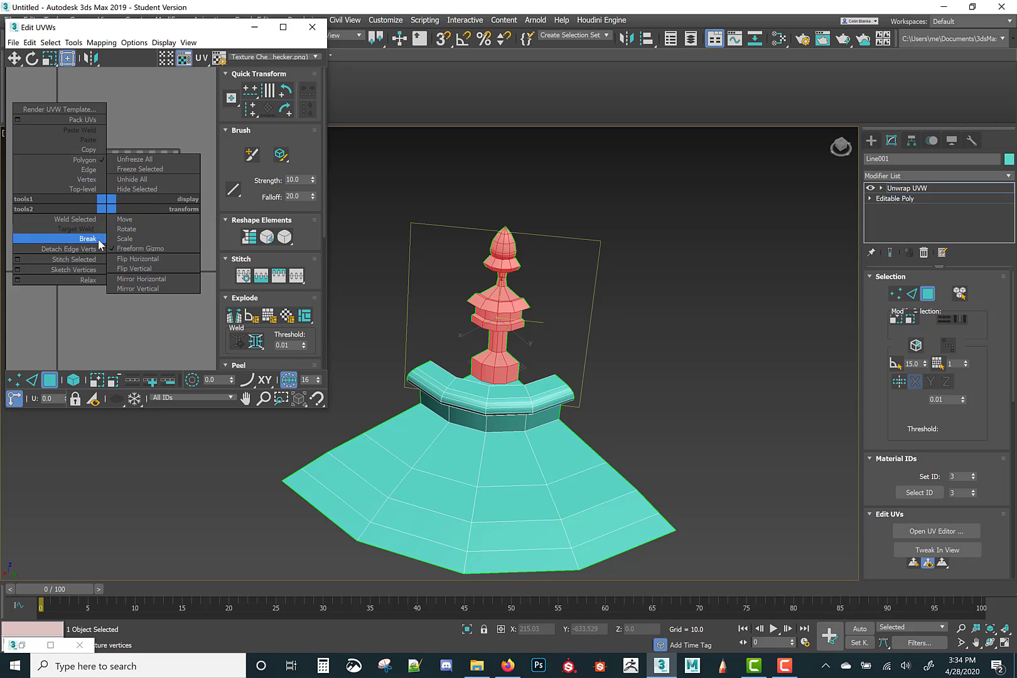
{"action": "left_click", "coordinate": [100, 239]}
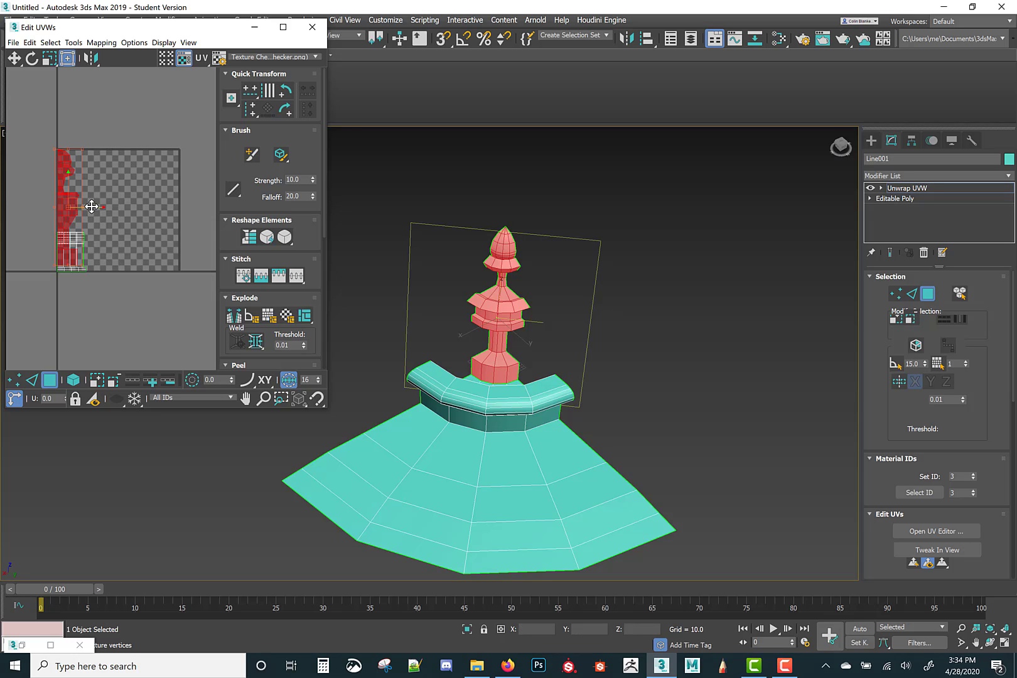
{"action": "left_click_drag", "start_coordinate": [91, 206], "coordinate": [145, 206]}
{"action": "left_click", "coordinate": [283, 27]}
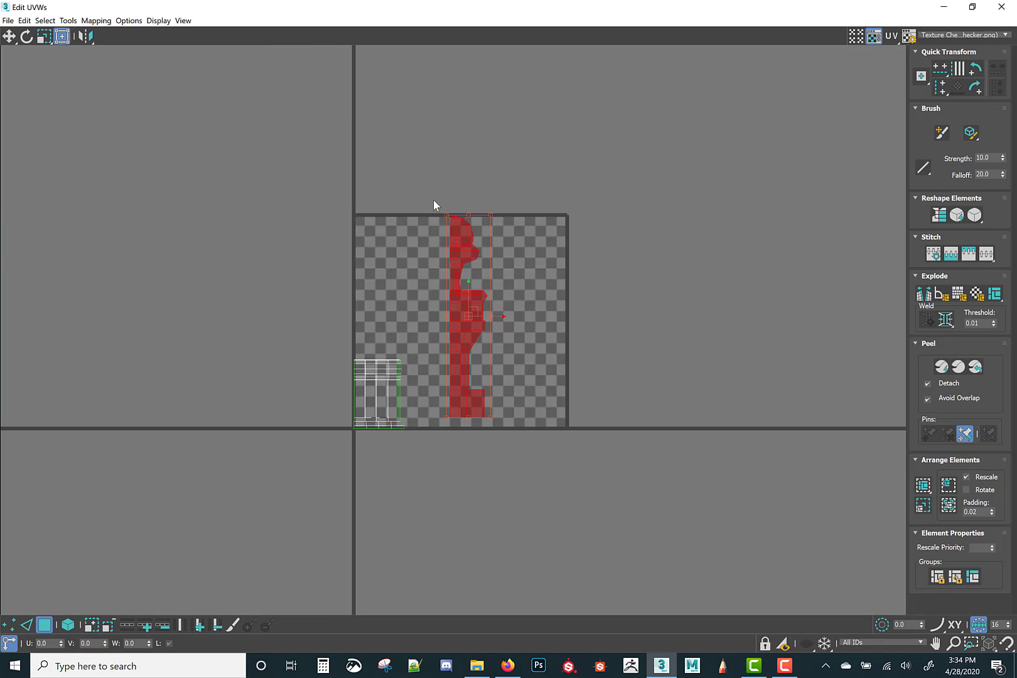
{"action": "scroll", "coordinate": [433, 199], "scroll_direction": "up", "scroll_amount": 2}
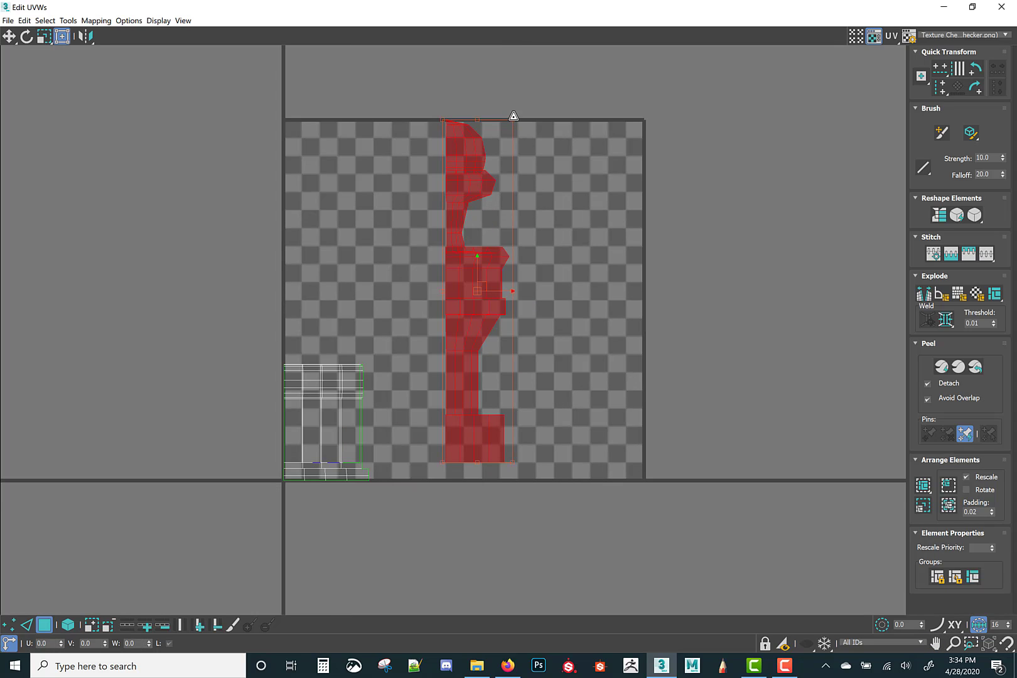
- Apply Flatten Mapping to the column's UVs with a polygon angle threshold of 45.0 and spacing of 0.001, then deselect them
{"action": "left_click", "coordinate": [96, 21]}
{"action": "left_click", "coordinate": [94, 34]}
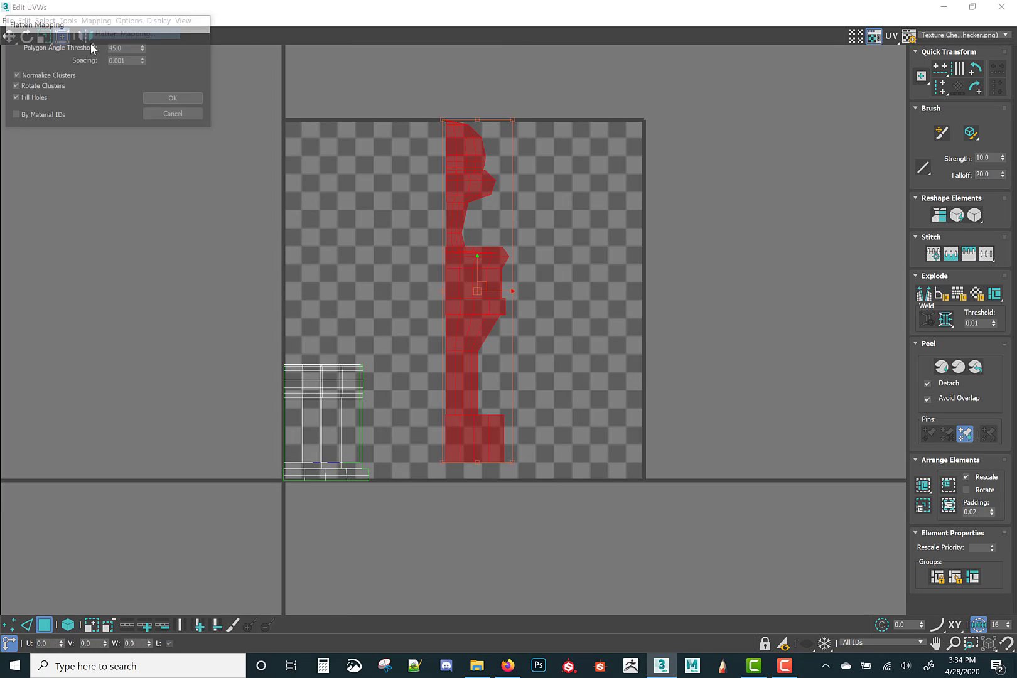
{"action": "left_click", "coordinate": [174, 98]}
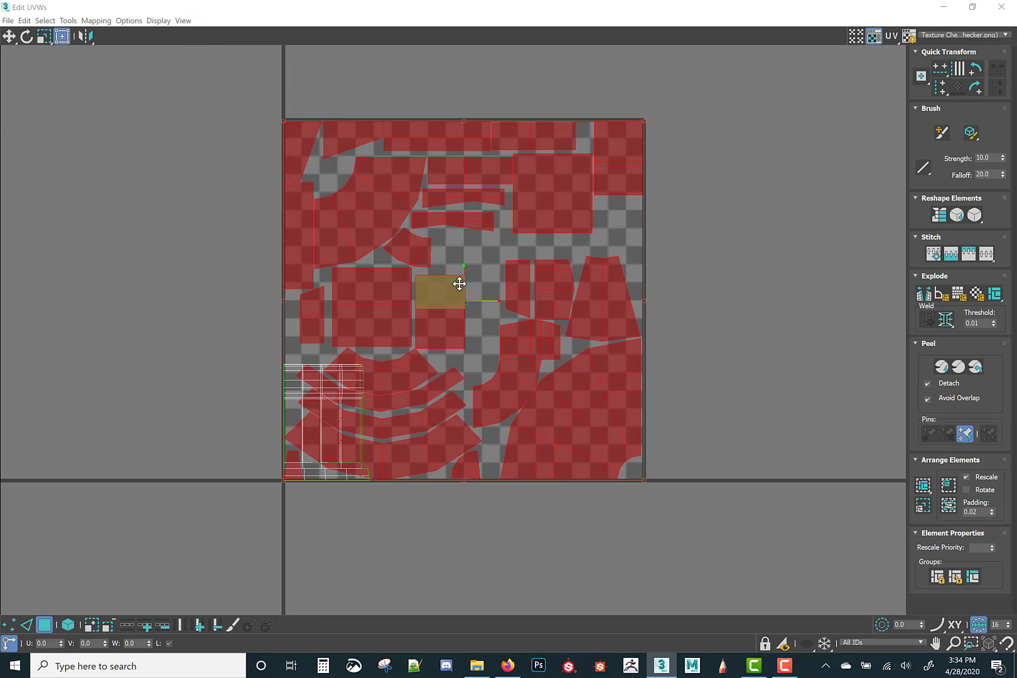
{"action": "key", "text": "ctrl+z"}
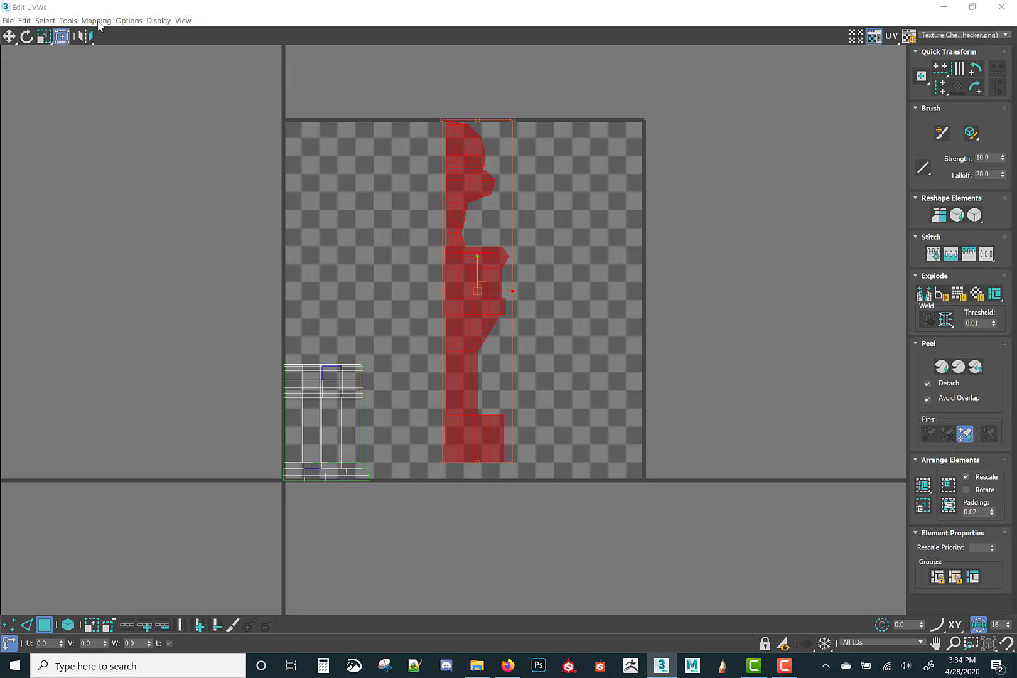
{"action": "left_click", "coordinate": [98, 22]}
{"action": "left_click", "coordinate": [120, 32]}
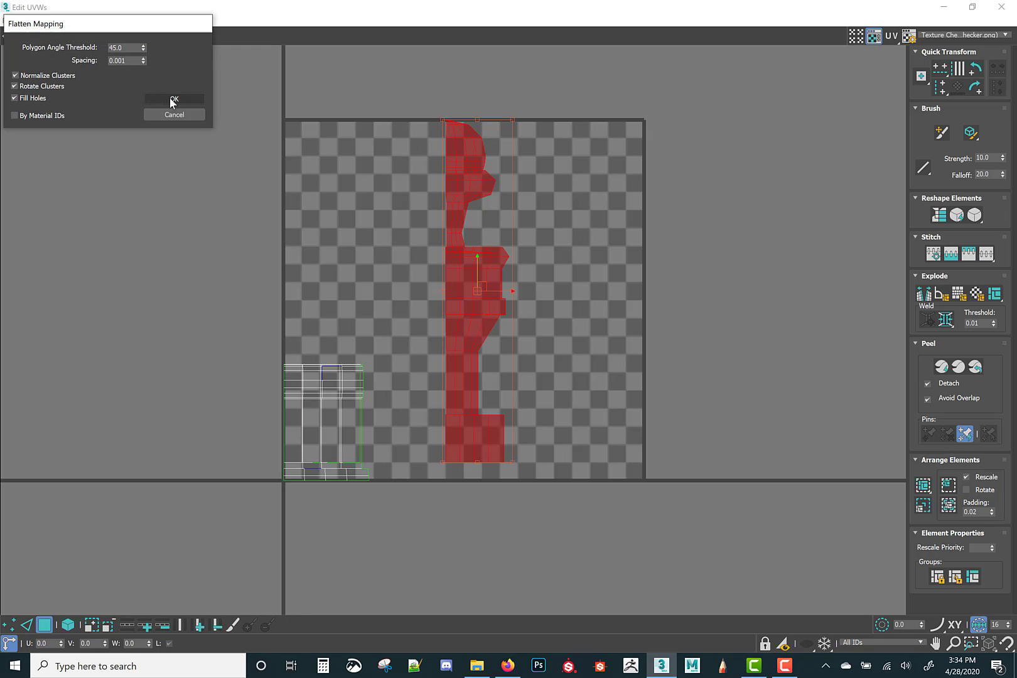
{"action": "key", "text": "Return"}
{"action": "left_click", "coordinate": [251, 115]}
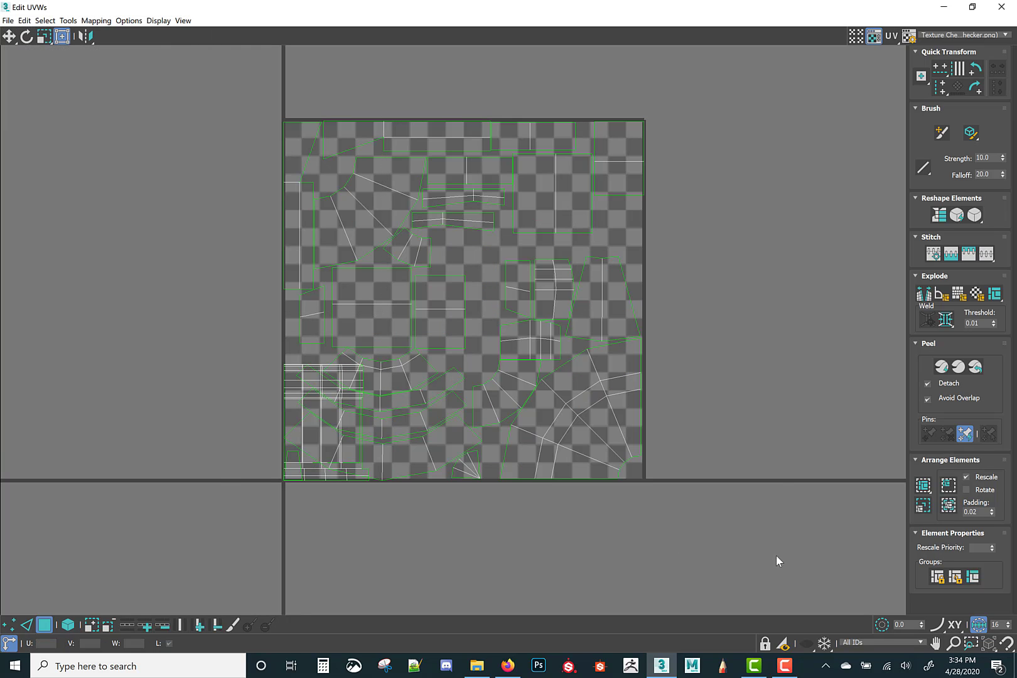
- Apply Flatten Mapping to all of the fountain's UVs, clear the selection and hide the checker background in the UV editor
{"action": "left_click_drag", "start_coordinate": [779, 560], "coordinate": [105, 74]}
{"action": "left_click", "coordinate": [94, 20]}
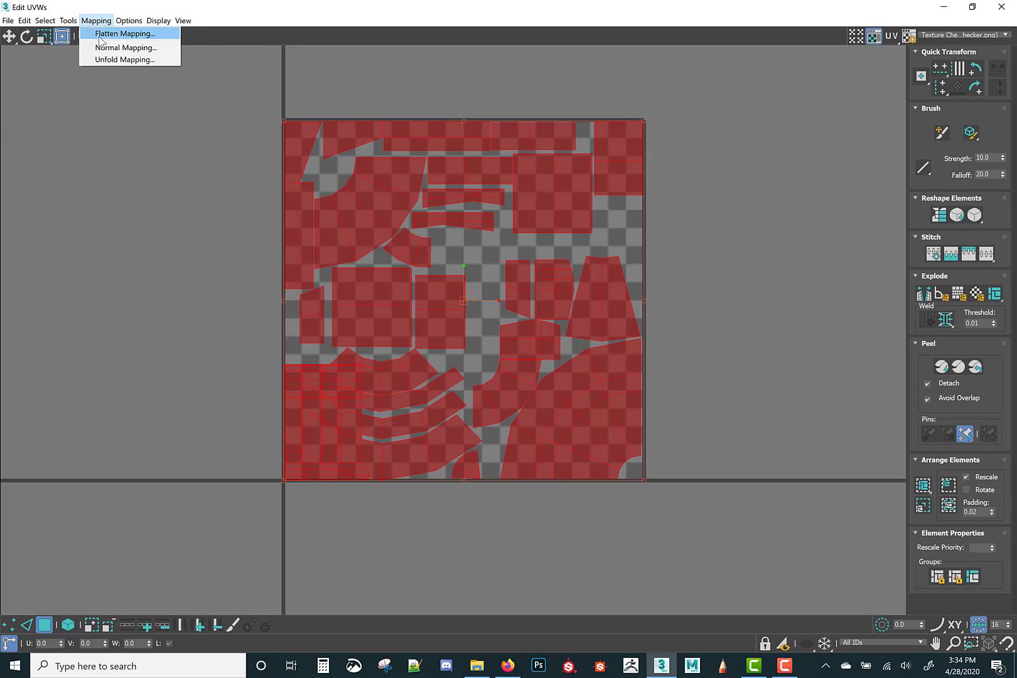
{"action": "left_click", "coordinate": [122, 32]}
{"action": "left_click", "coordinate": [170, 99]}
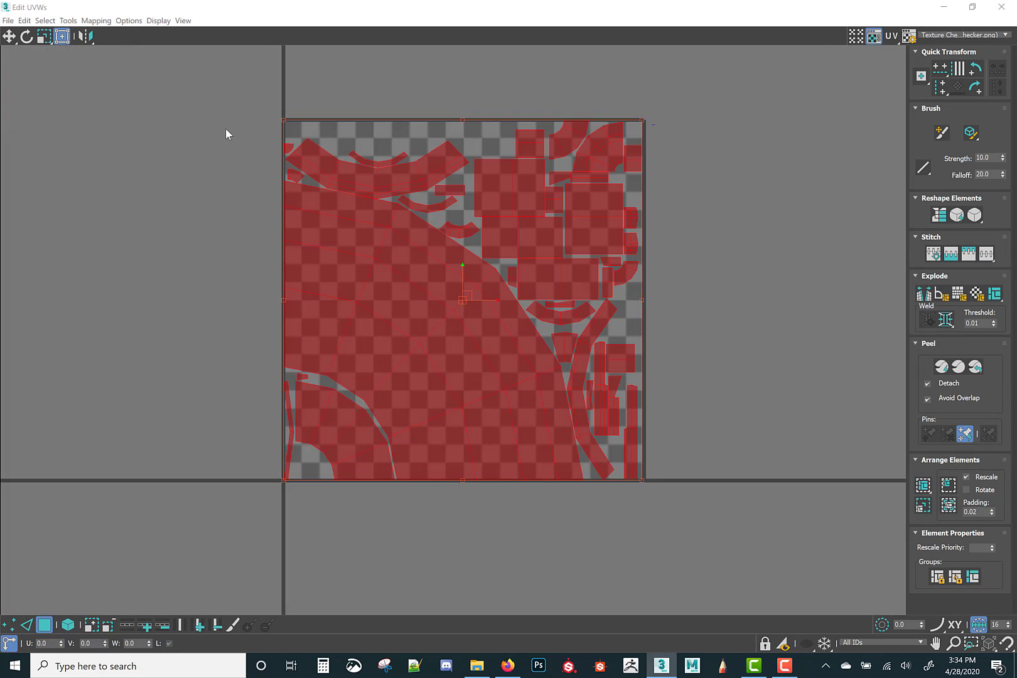
{"action": "left_click", "coordinate": [226, 128]}
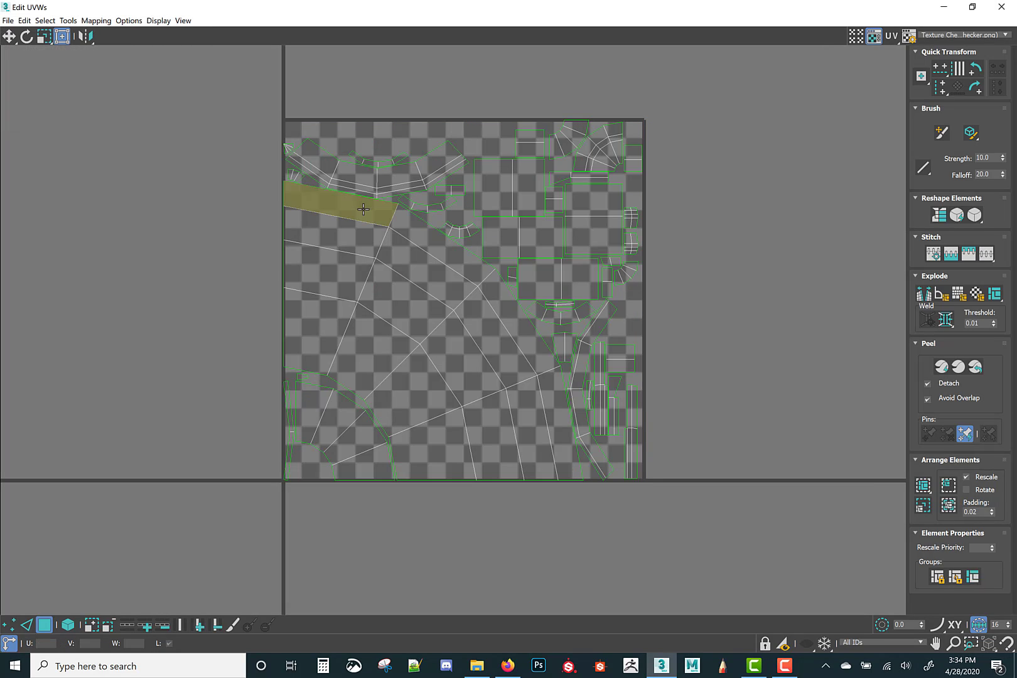
{"action": "left_click", "coordinate": [872, 38]}
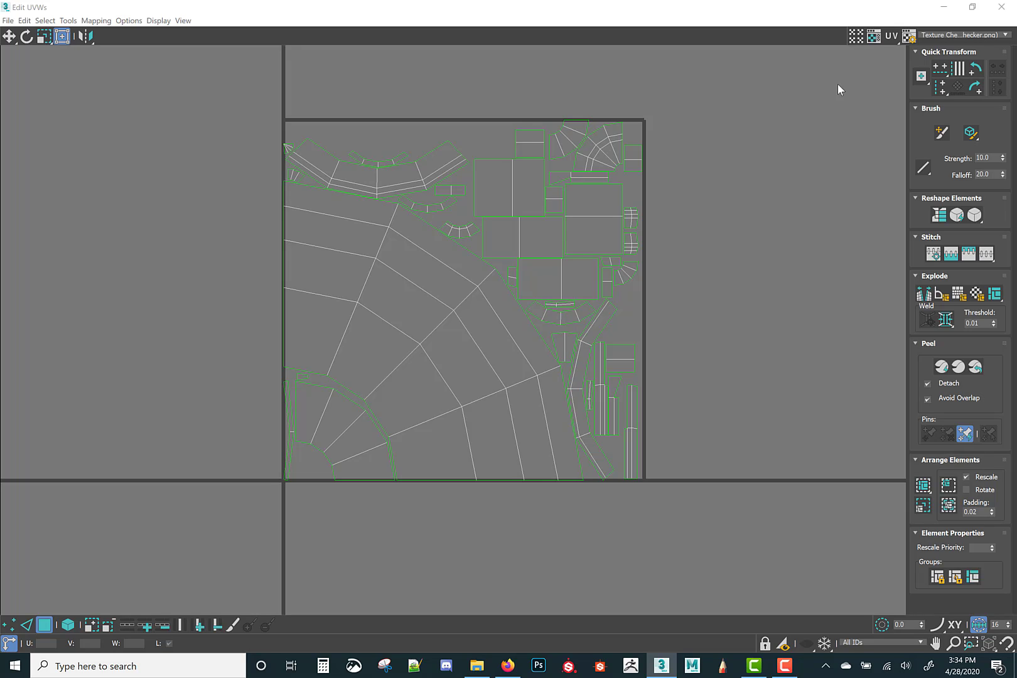
- Select all the polygons of the large curved ground section in the UV layout
{"action": "left_click", "coordinate": [360, 213]}
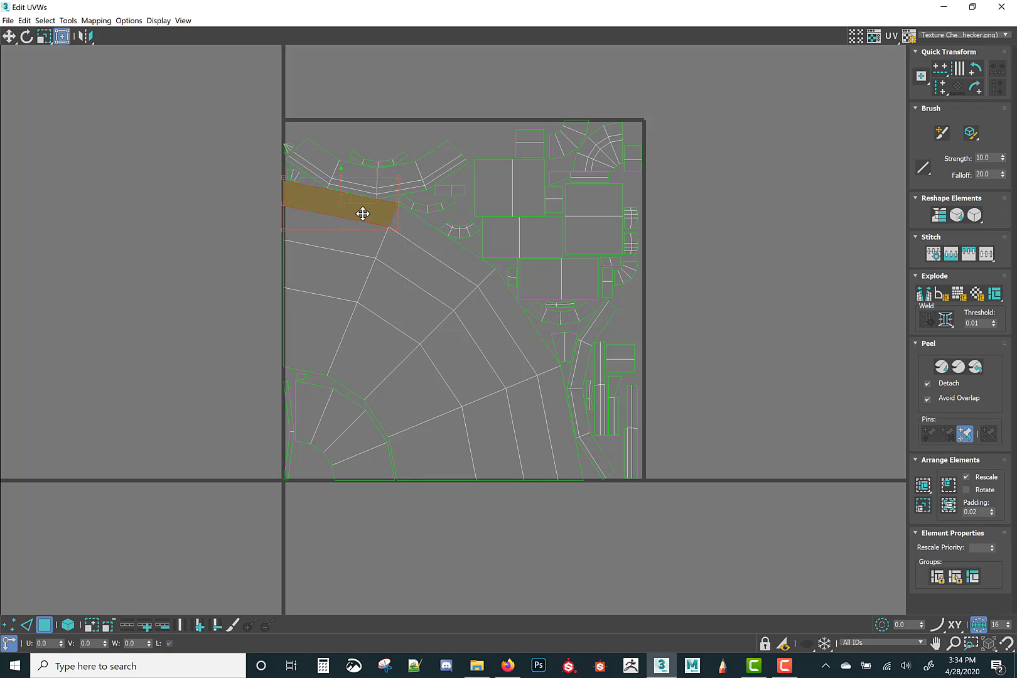
{"action": "left_click_drag", "start_coordinate": [308, 257], "coordinate": [309, 255], "text": "ctrl"}
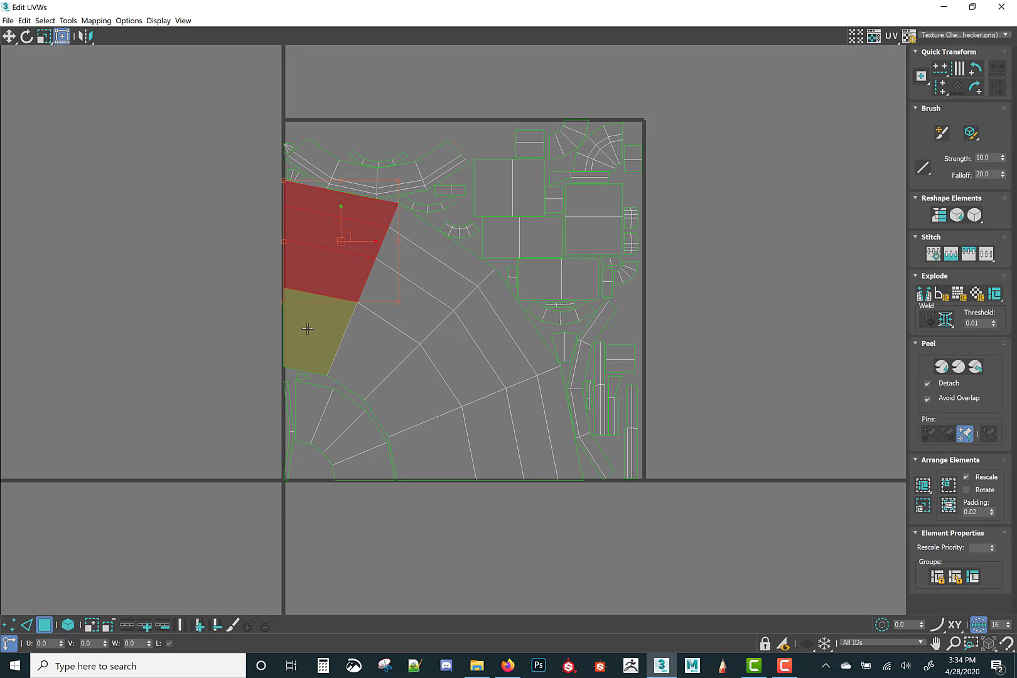
{"action": "left_click", "coordinate": [305, 327], "text": "ctrl"}
{"action": "left_click", "coordinate": [404, 345], "text": "ctrl"}
{"action": "left_click", "coordinate": [441, 314], "text": "ctrl"}
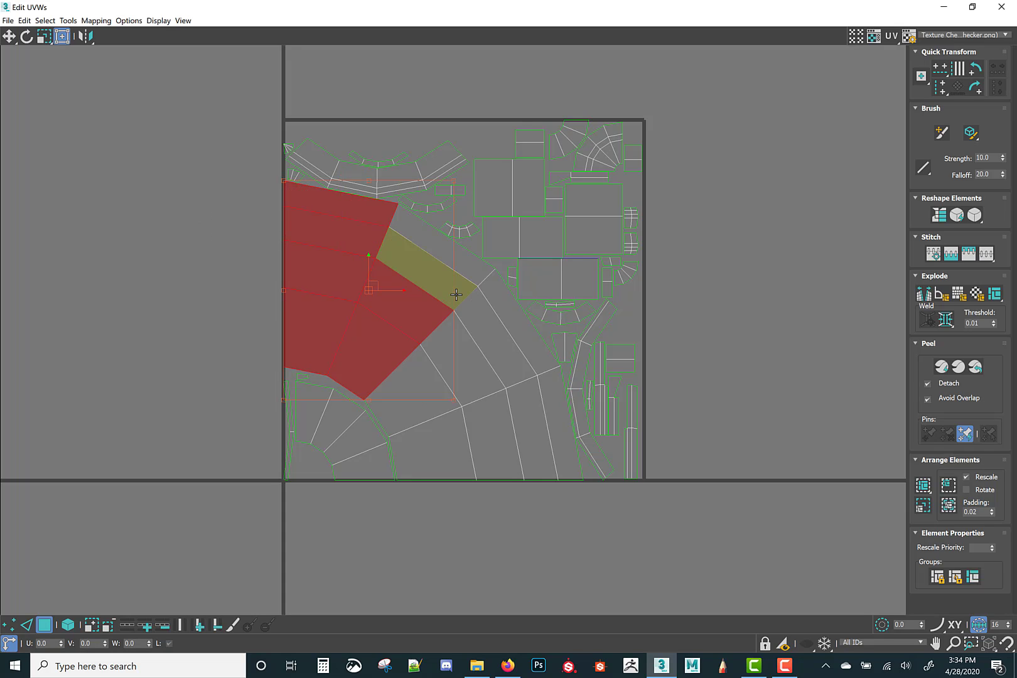
{"action": "left_click", "coordinate": [479, 268], "text": "ctrl"}
{"action": "left_click", "coordinate": [424, 408], "text": "ctrl"}
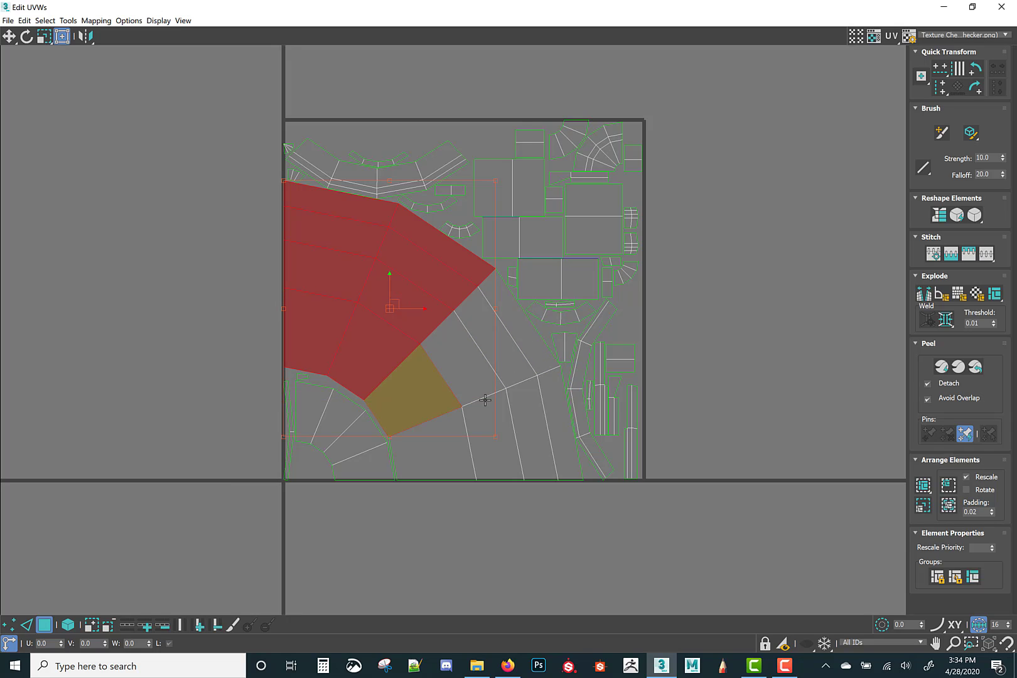
{"action": "left_click", "coordinate": [493, 378], "text": "ctrl"}
{"action": "left_click", "coordinate": [541, 374], "text": "ctrl"}
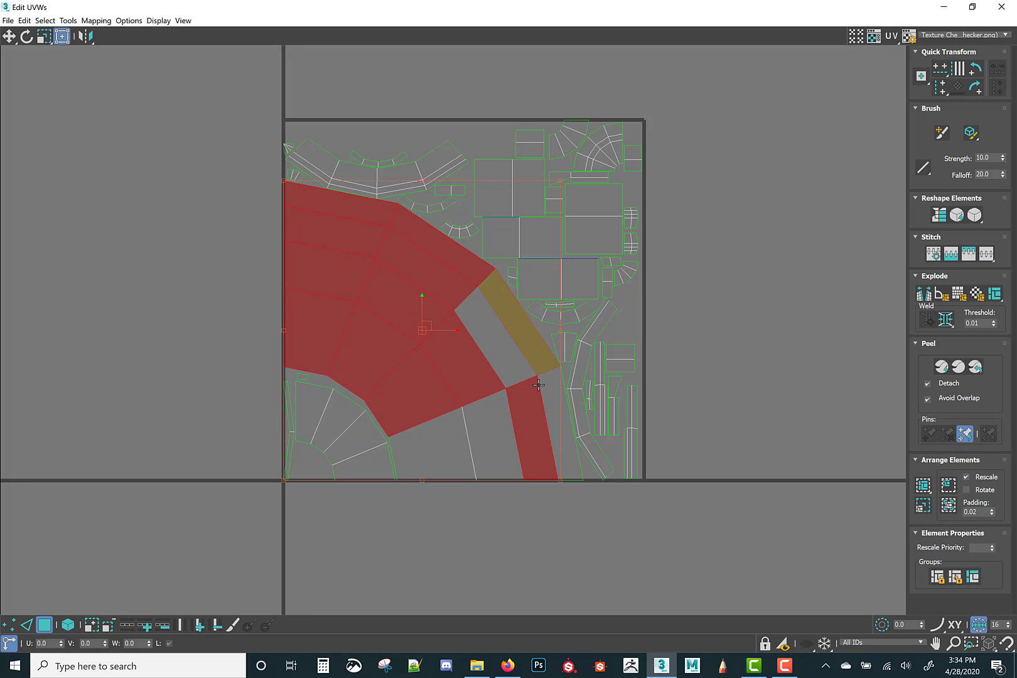
{"action": "left_click", "coordinate": [526, 317], "text": "ctrl"}
{"action": "left_click", "coordinate": [544, 381], "text": "ctrl"}
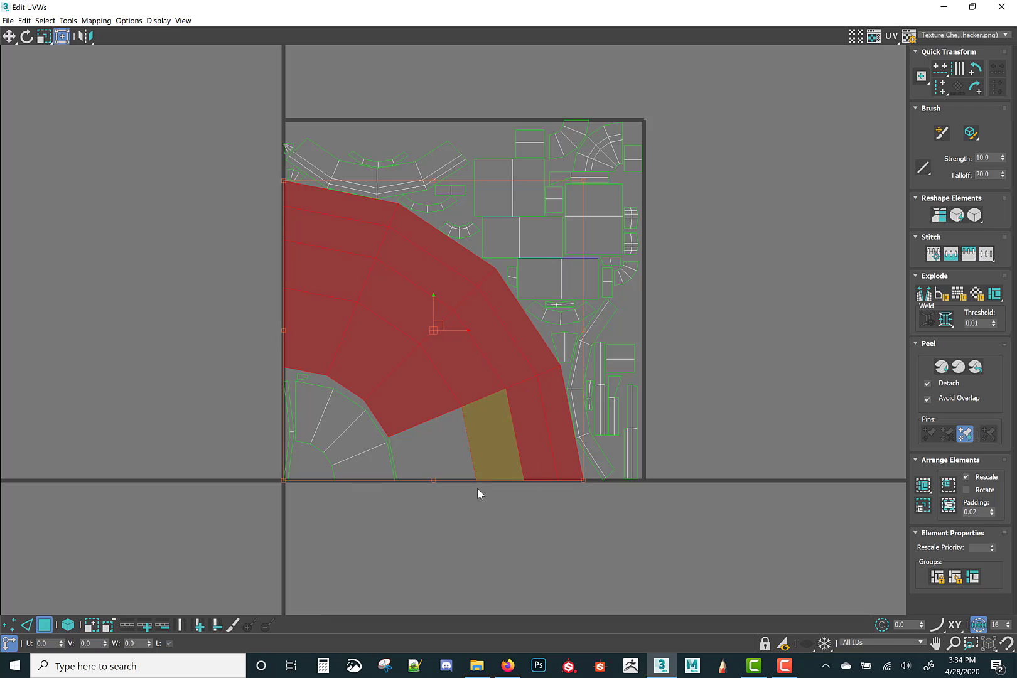
{"action": "left_click", "coordinate": [480, 471], "text": "ctrl"}
- Break the ground section's UVs into their own shell and move it outside the UV tile, to its left
{"action": "right_click", "coordinate": [422, 407]}
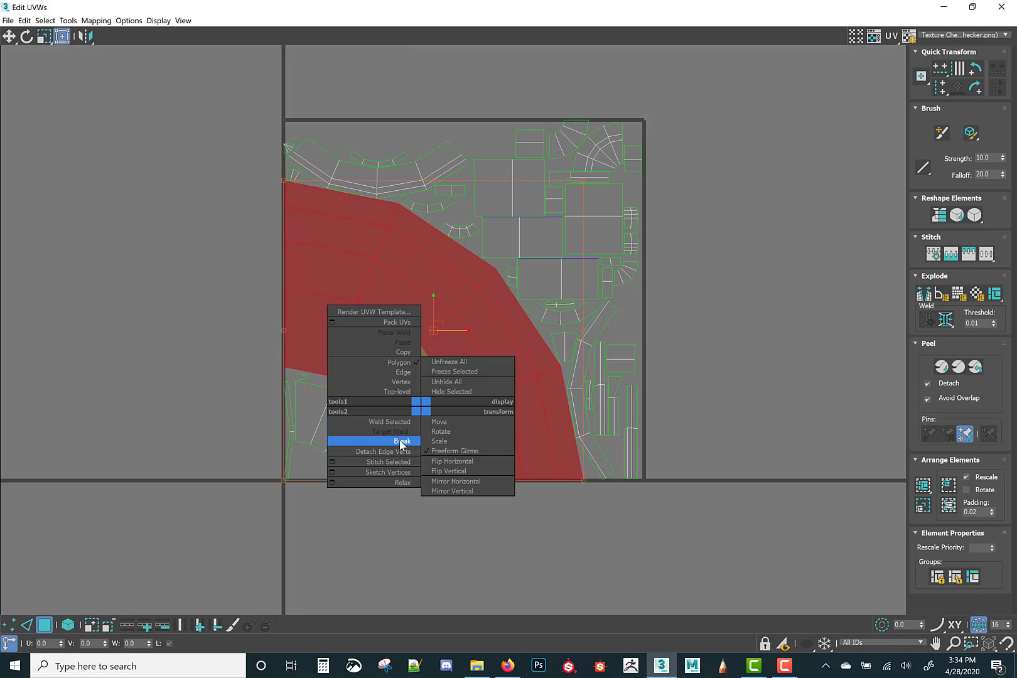
{"action": "left_click", "coordinate": [402, 441]}
{"action": "left_click_drag", "start_coordinate": [456, 330], "coordinate": [113, 320]}
{"action": "middle_click_drag", "start_coordinate": [450, 309], "coordinate": [599, 293]}
- Restore the floating UV editor beside the model and select the Unwrap UVW modifier in the stack
{"action": "left_click", "coordinate": [973, 6]}
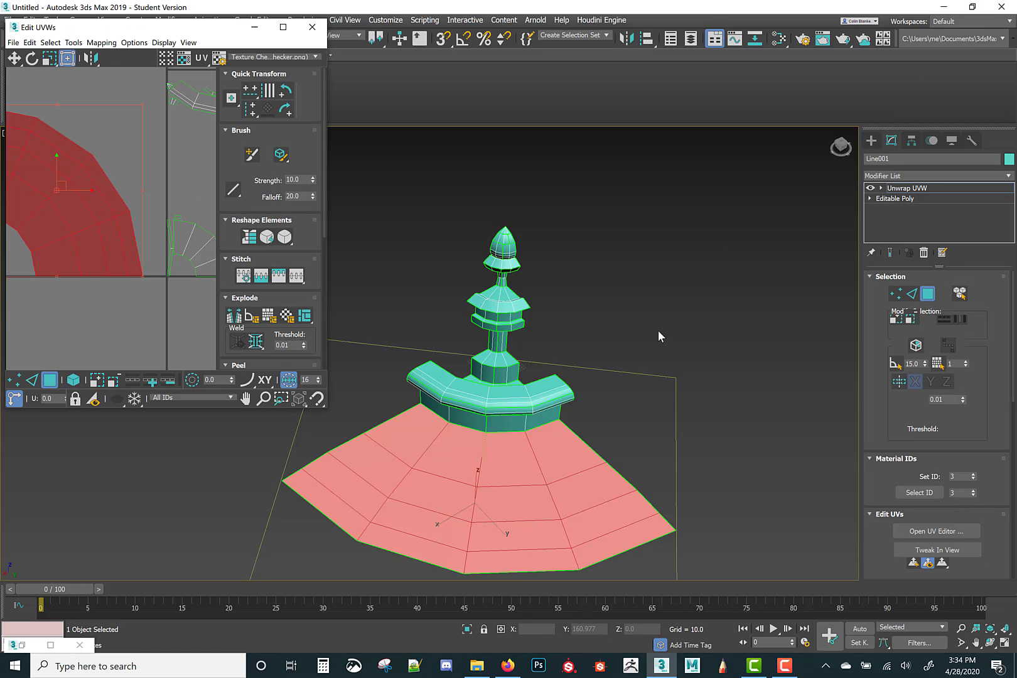
{"action": "left_click", "coordinate": [903, 189]}
{"action": "left_click", "coordinate": [905, 191]}
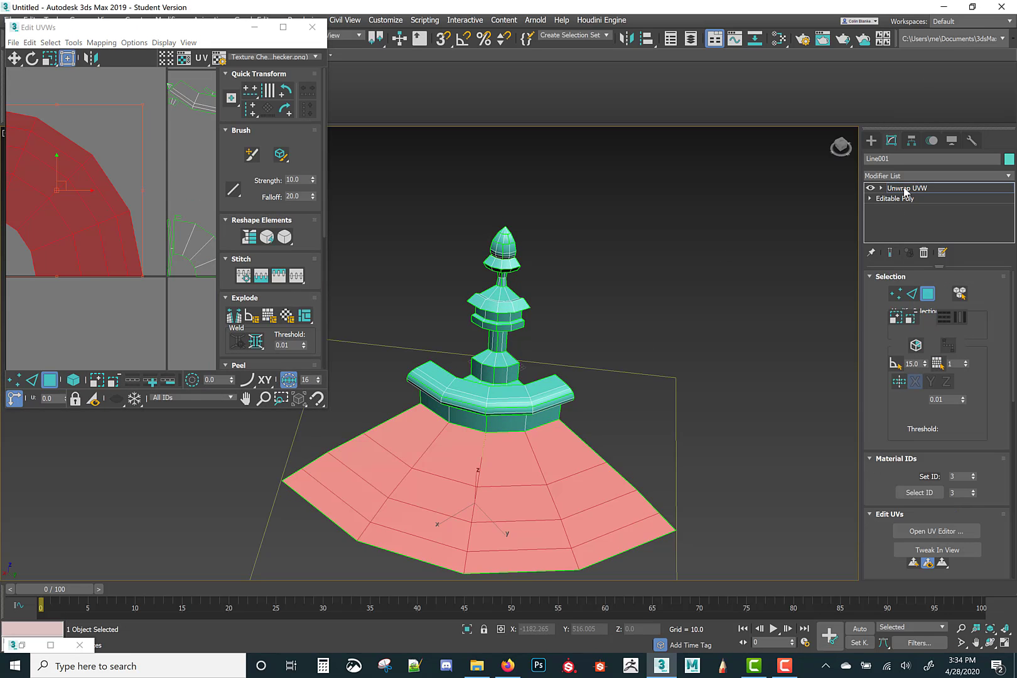
- Leave polygon editing on the Unwrap UVW modifier and assign the concrete trim sheet material, Material #25, to the fountain quarter
{"action": "left_click", "coordinate": [904, 191]}
{"action": "scroll", "coordinate": [689, 270], "scroll_direction": "down", "scroll_amount": 3}
{"action": "middle_click_drag", "start_coordinate": [683, 320], "coordinate": [504, 365], "text": "alt"}
{"action": "key", "text": "m"}
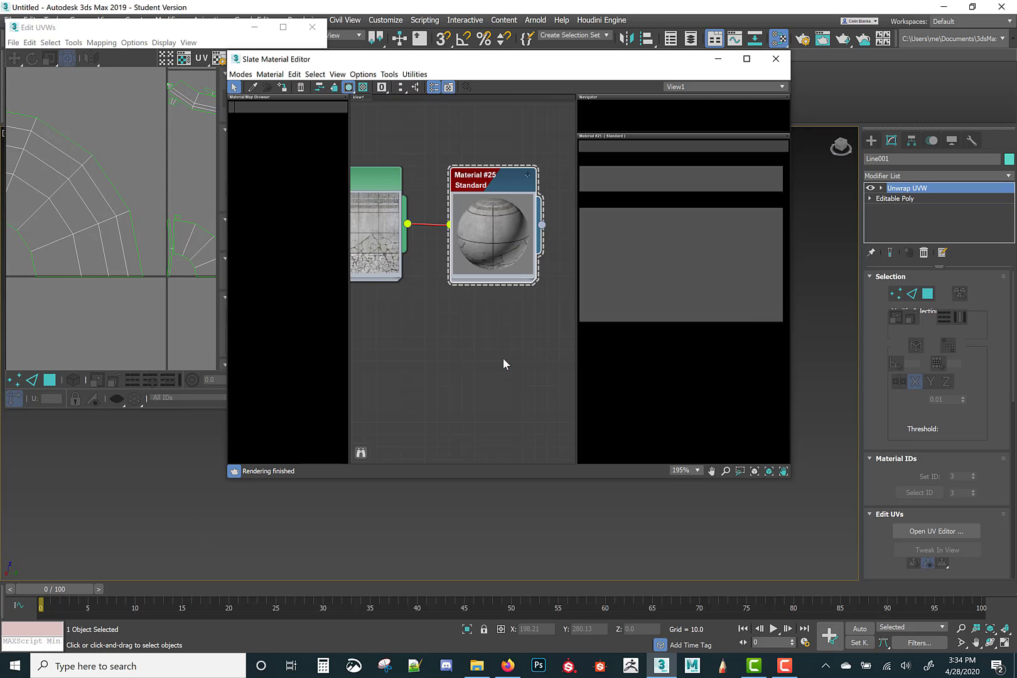
{"action": "left_click", "coordinate": [280, 88]}
{"action": "left_click", "coordinate": [776, 59]}
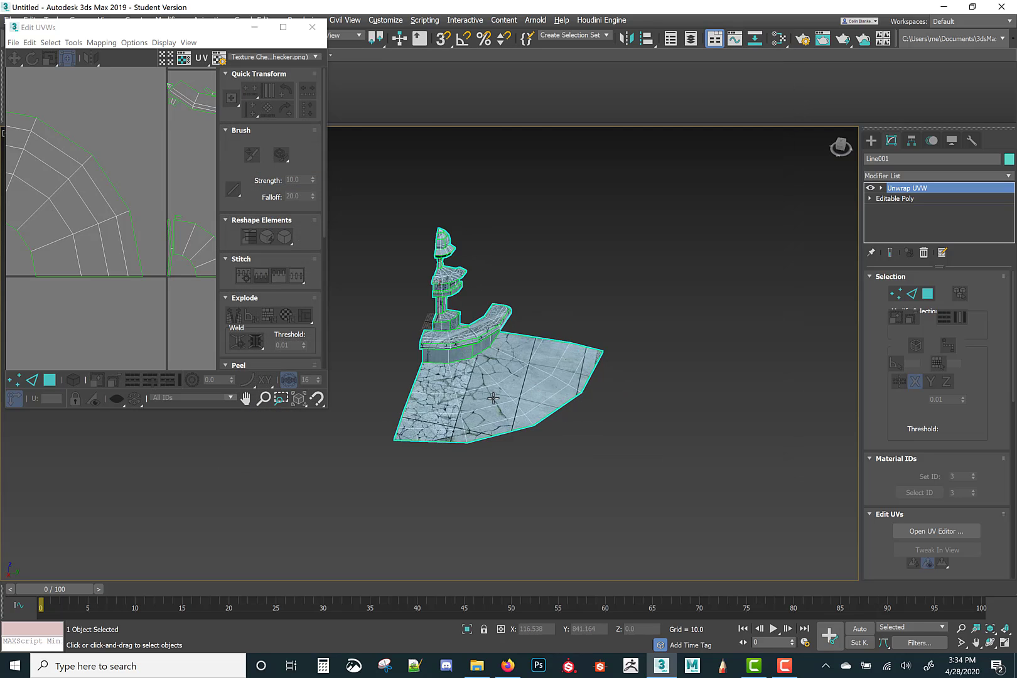
{"action": "scroll", "coordinate": [526, 381], "scroll_direction": "up", "scroll_amount": 5}
- Maximize the UV editor, pick Map #1 from the scene materials as its texture and show it as the background
{"action": "left_click", "coordinate": [283, 27]}
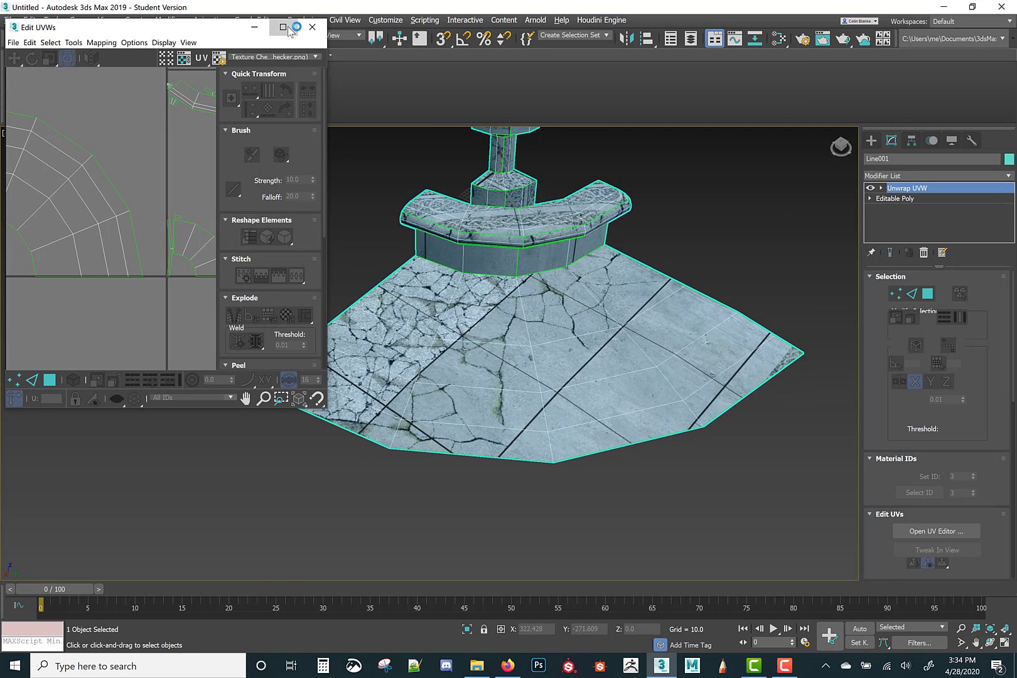
{"action": "left_click", "coordinate": [942, 34]}
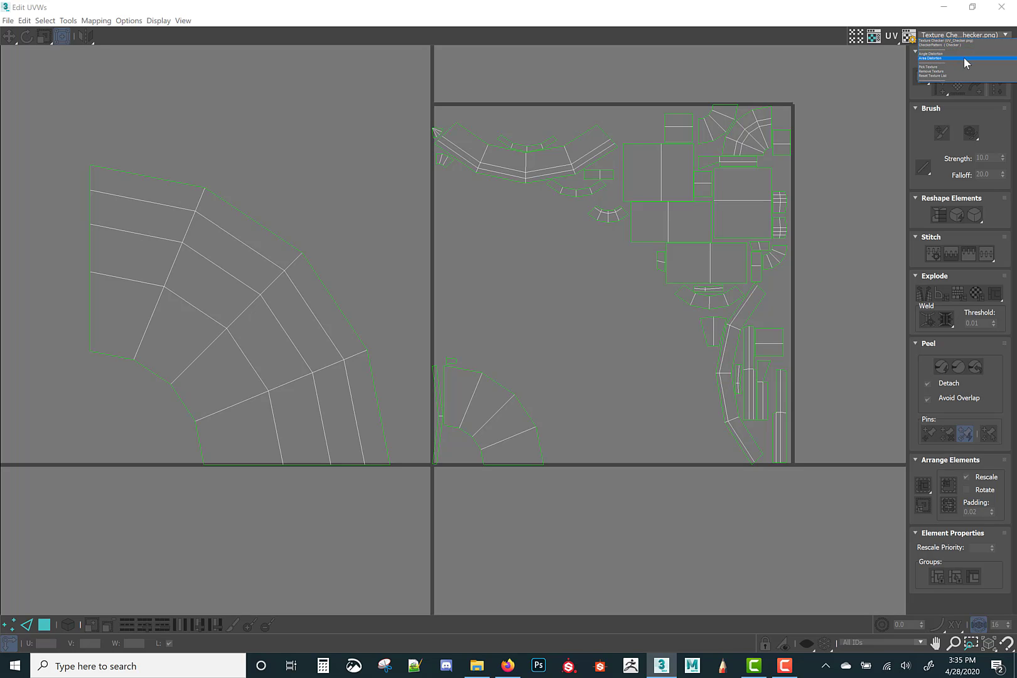
{"action": "left_click", "coordinate": [968, 68]}
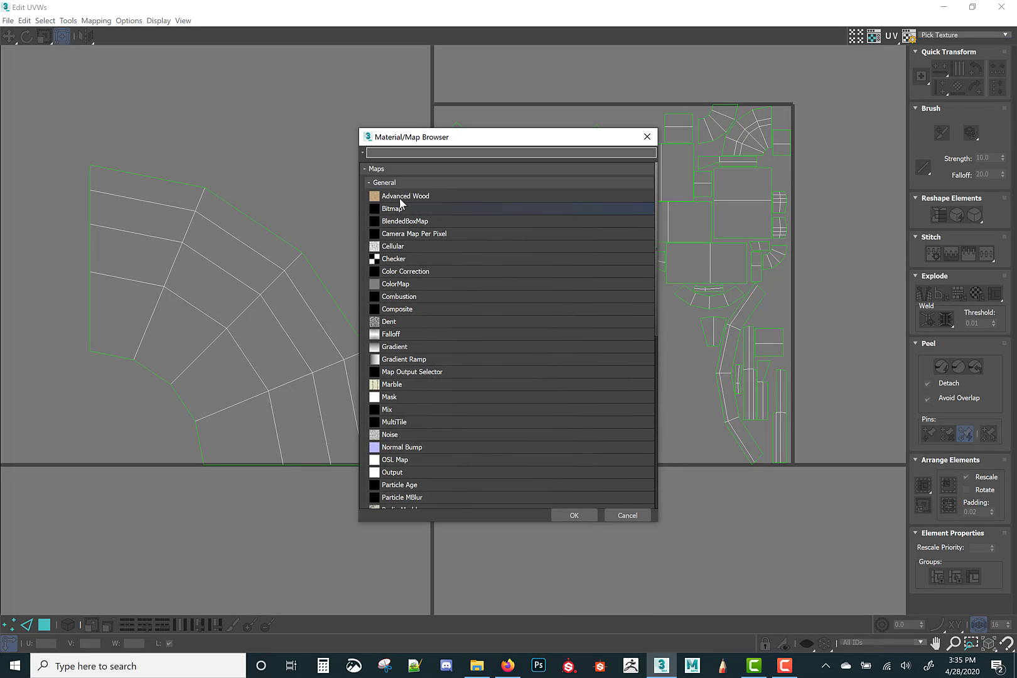
{"action": "left_click", "coordinate": [365, 169]}
{"action": "left_click", "coordinate": [365, 202]}
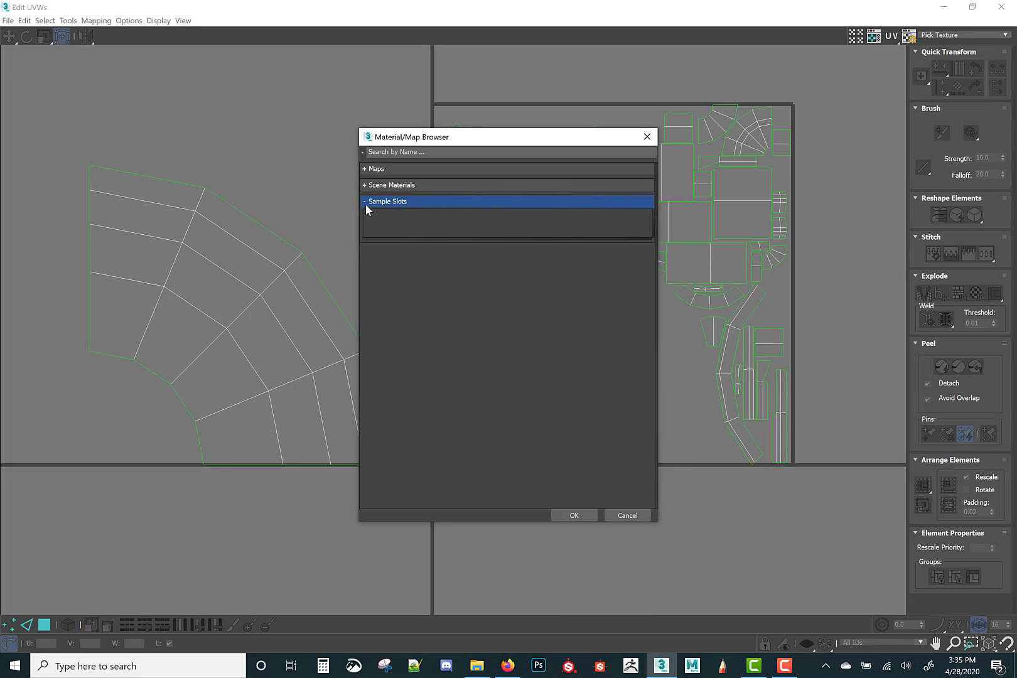
{"action": "left_click", "coordinate": [369, 185]}
{"action": "double_click", "coordinate": [392, 212]}
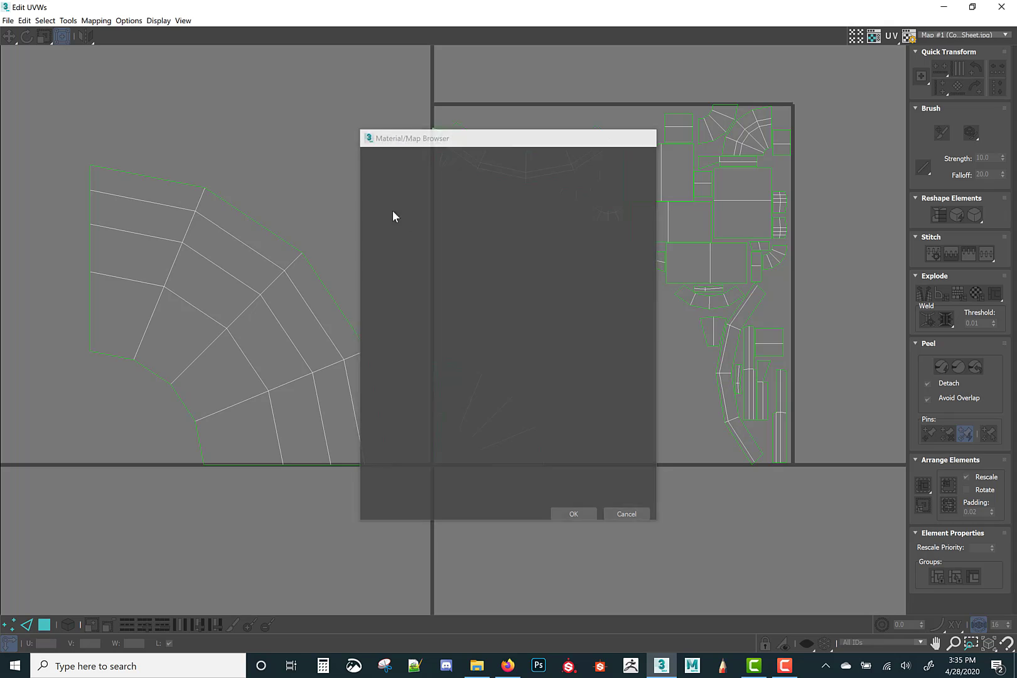
{"action": "left_click", "coordinate": [874, 36]}
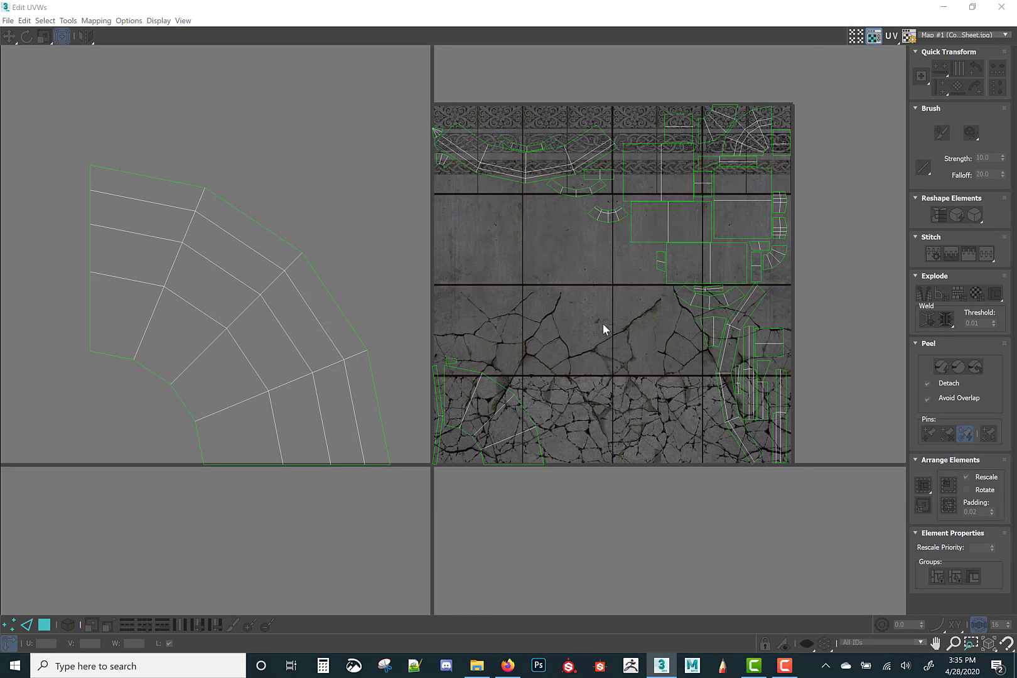
- Select all the small shells inside the UV tile and move them above it, clear of the trim sheet texture
{"action": "middle_click_drag", "start_coordinate": [631, 293], "coordinate": [529, 331]}
{"action": "scroll", "coordinate": [529, 332], "scroll_direction": "down", "scroll_amount": 2}
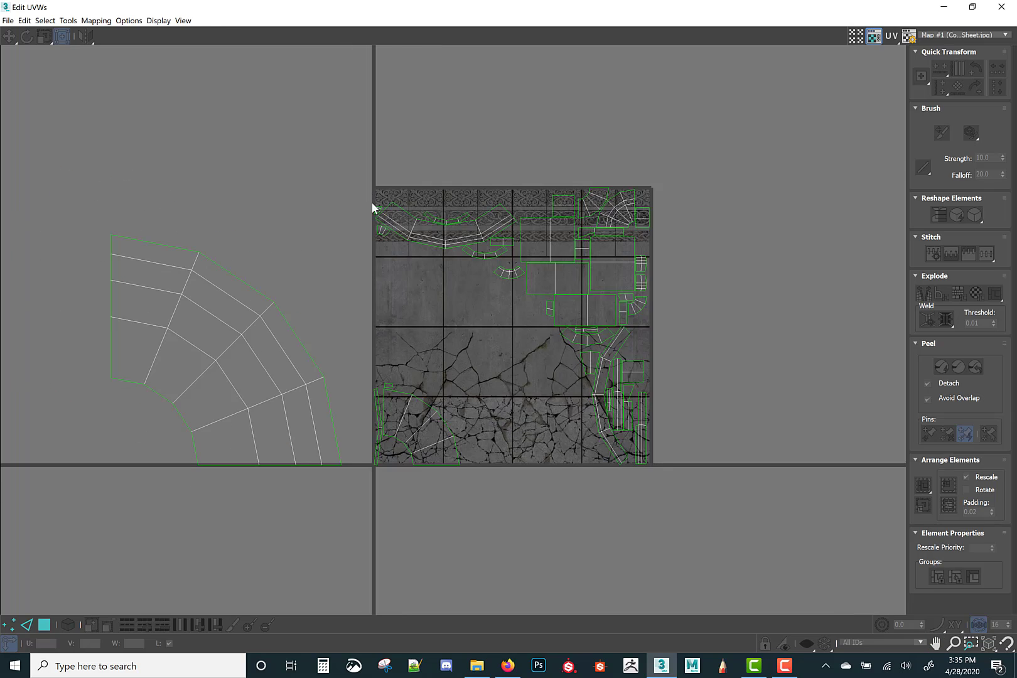
{"action": "left_click_drag", "start_coordinate": [373, 204], "coordinate": [697, 488]}
{"action": "key", "text": "3"}
{"action": "left_click_drag", "start_coordinate": [362, 175], "coordinate": [742, 483]}
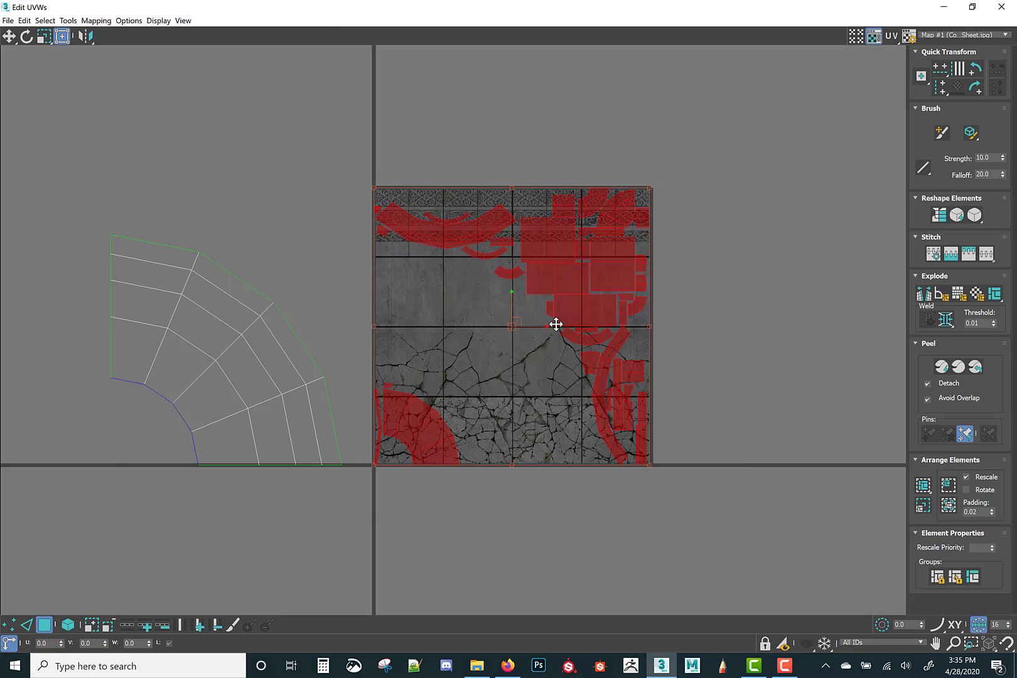
{"action": "left_click_drag", "start_coordinate": [516, 322], "coordinate": [595, 13]}
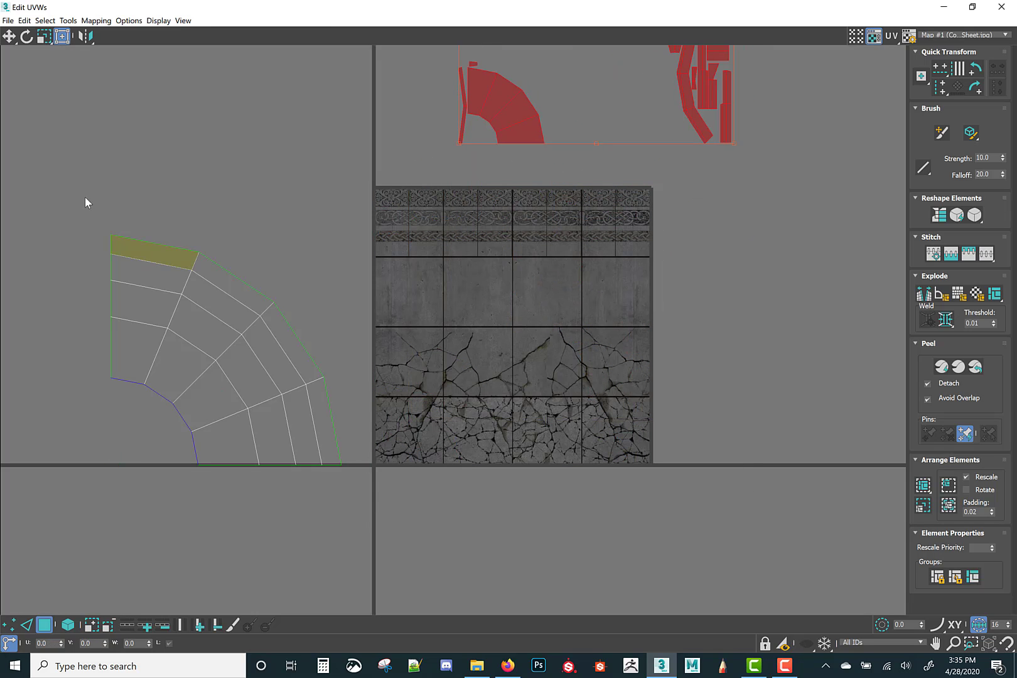
- Rotate the curved ground shell 90 degrees counterclockwise and place it over the trim sheet texture
{"action": "left_click", "coordinate": [323, 317]}
{"action": "left_click", "coordinate": [977, 71]}
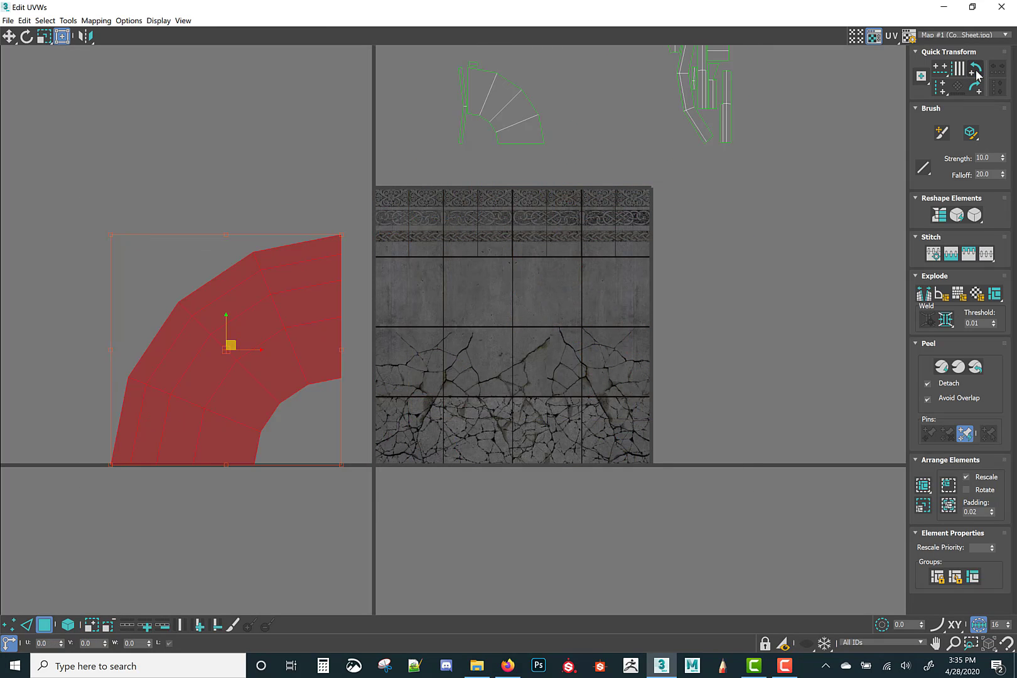
{"action": "left_click_drag", "start_coordinate": [236, 290], "coordinate": [502, 281]}
{"action": "scroll", "coordinate": [576, 302], "scroll_direction": "up", "scroll_amount": 2}
{"action": "middle_click_drag", "start_coordinate": [577, 302], "coordinate": [567, 274]}
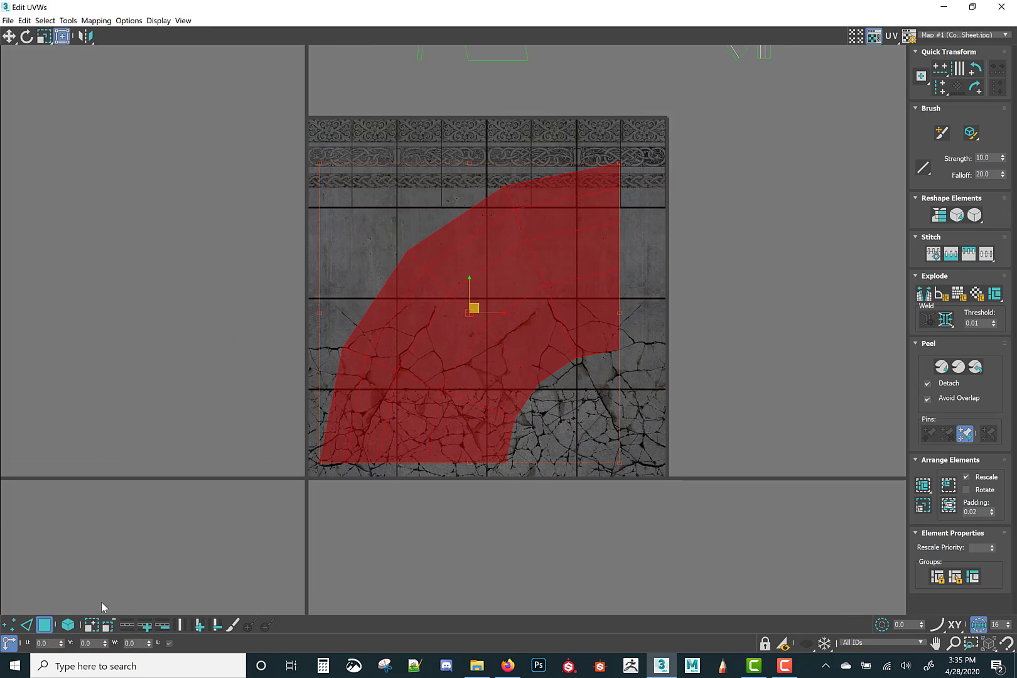
- Rotate and move all the ground shell's vertices except the rightmost column so the first segment becomes rectangular
{"action": "left_click", "coordinate": [8, 624]}
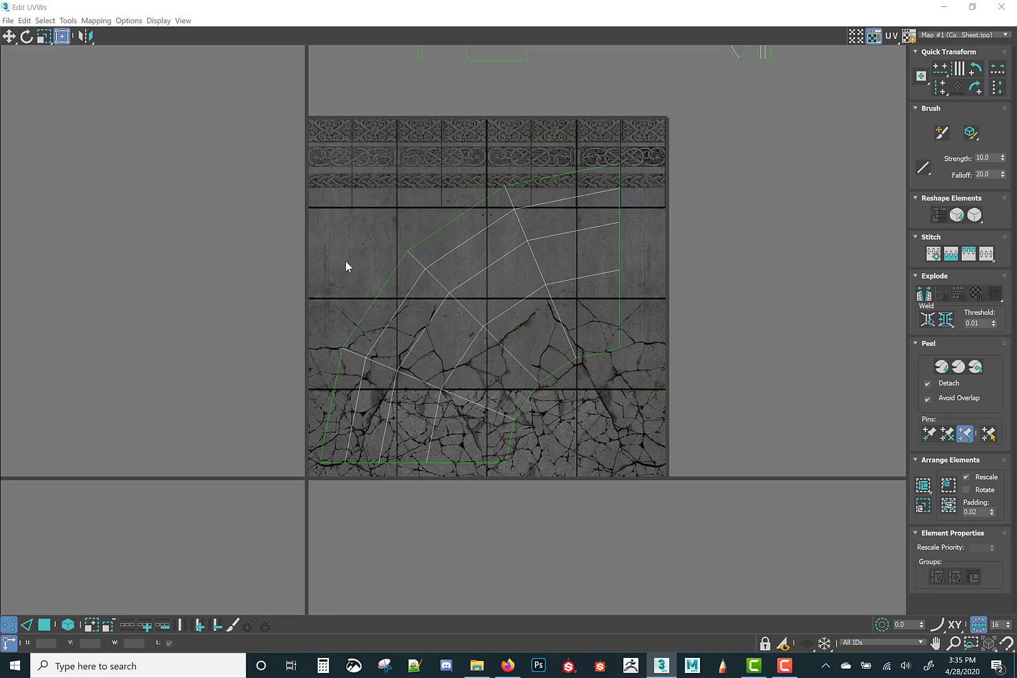
{"action": "left_click_drag", "start_coordinate": [300, 161], "coordinate": [575, 484]}
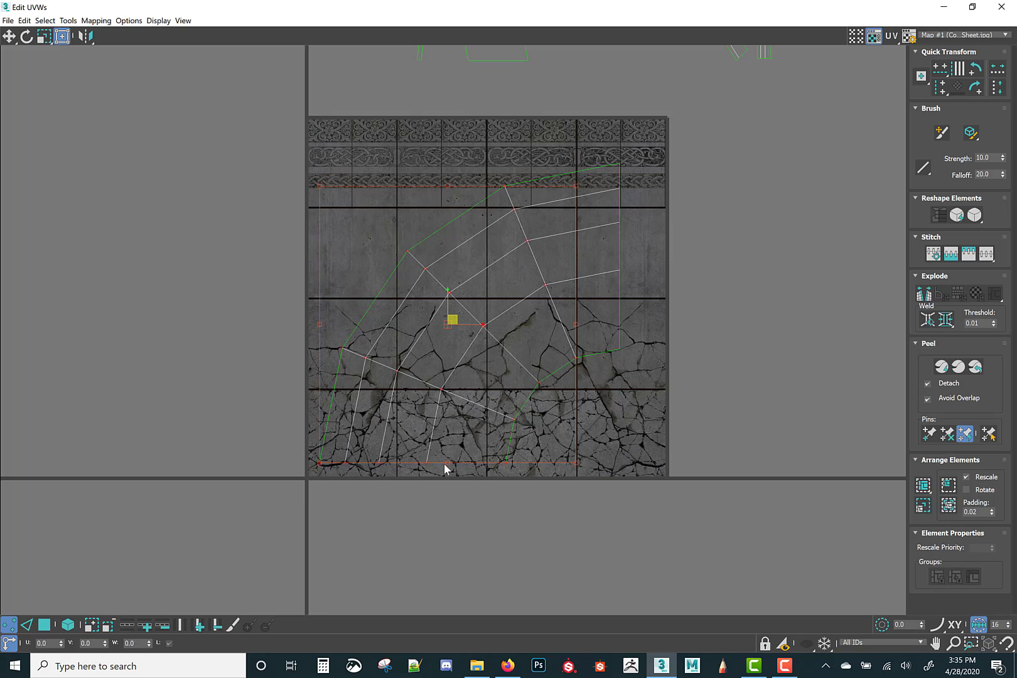
{"action": "left_click_drag", "start_coordinate": [450, 467], "coordinate": [410, 417]}
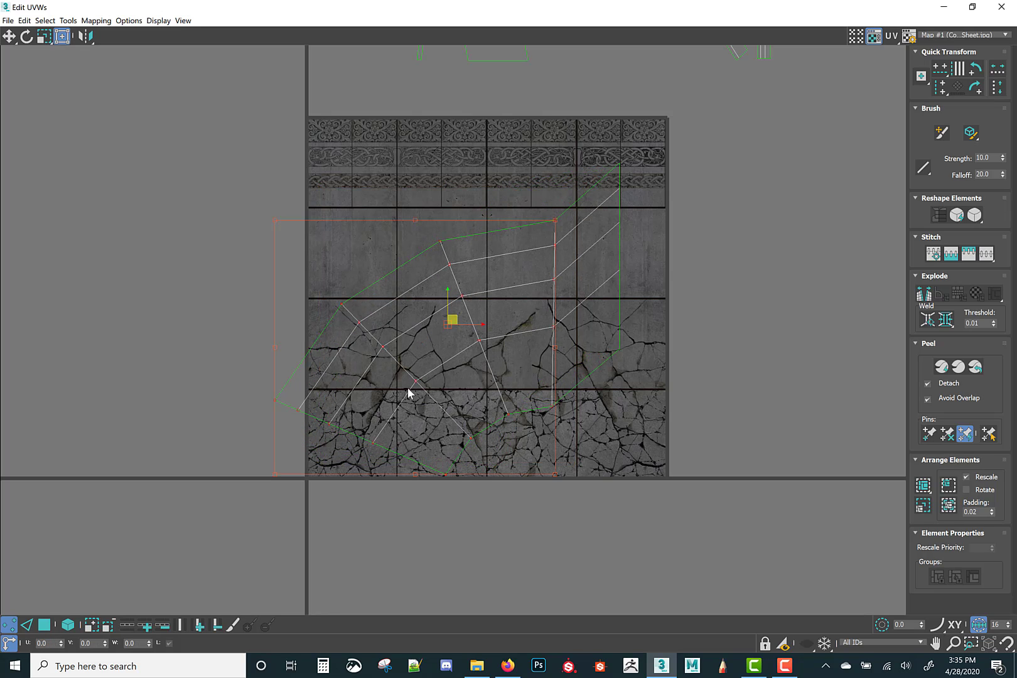
{"action": "left_click_drag", "start_coordinate": [454, 315], "coordinate": [475, 263]}
{"action": "scroll", "coordinate": [513, 333], "scroll_direction": "up", "scroll_amount": 4}
{"action": "scroll", "coordinate": [511, 357], "scroll_direction": "down", "scroll_amount": 3}
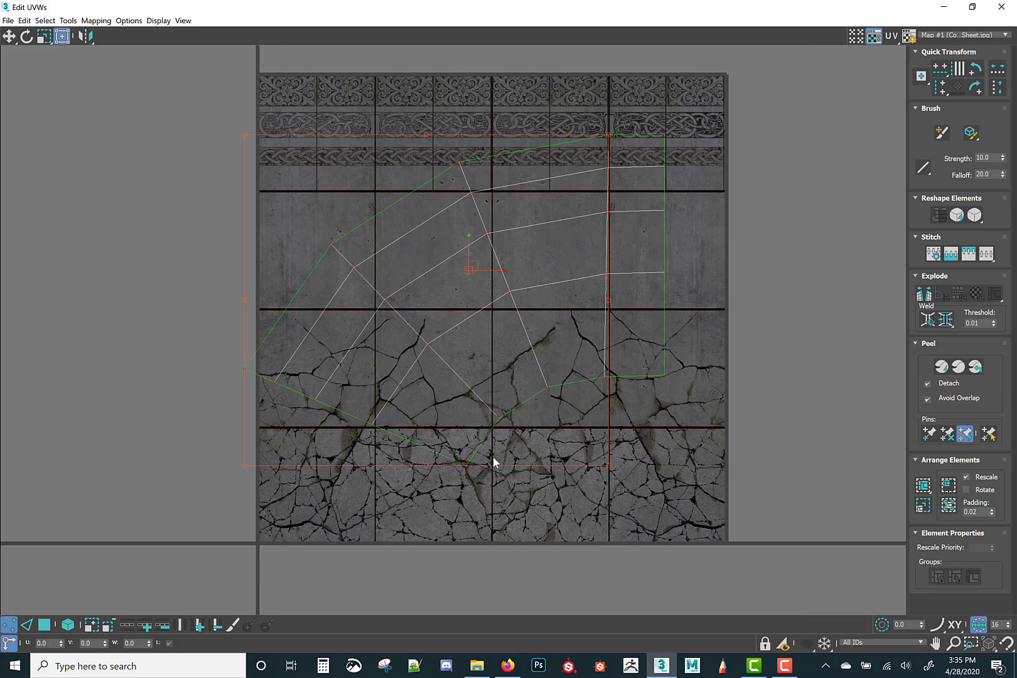
{"action": "left_click_drag", "start_coordinate": [430, 466], "coordinate": [432, 466]}
- Drop the straightened column from the vertex selection, then rotate and move the remaining vertices to square up the ground shell's second segment
{"action": "left_click_drag", "start_coordinate": [574, 116], "coordinate": [712, 410], "text": "alt"}
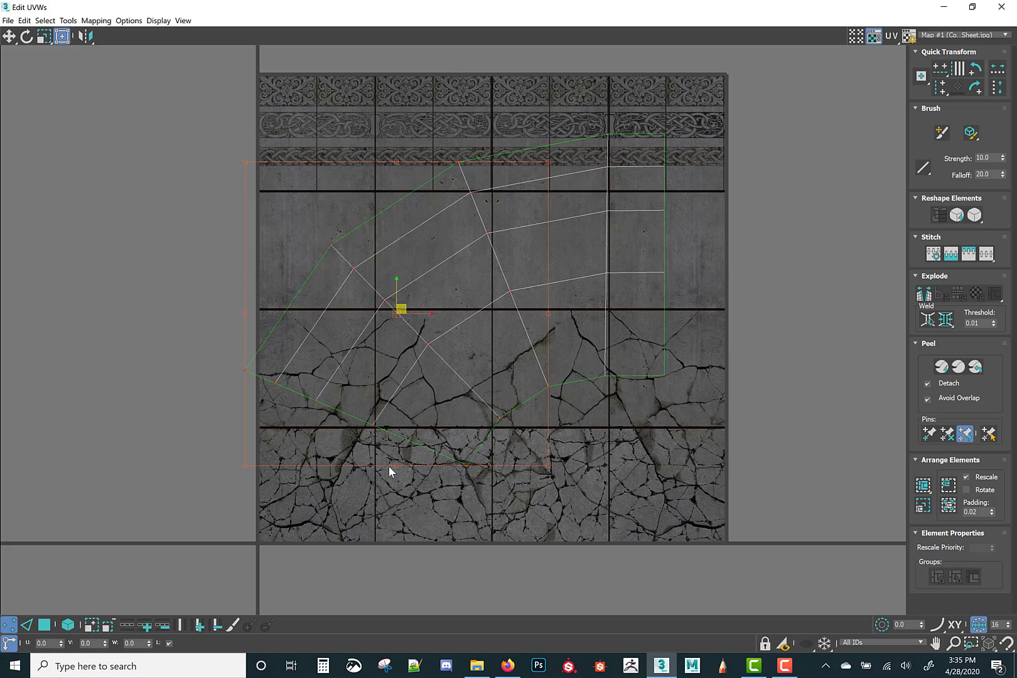
{"action": "left_click_drag", "start_coordinate": [403, 467], "coordinate": [372, 393]}
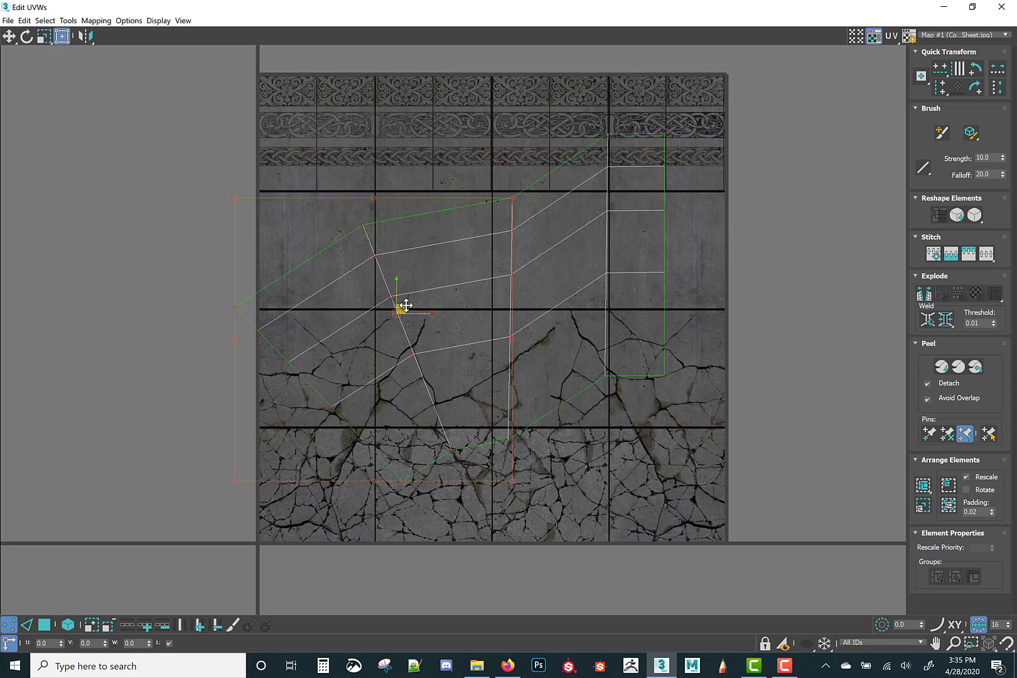
{"action": "left_click_drag", "start_coordinate": [406, 305], "coordinate": [387, 240]}
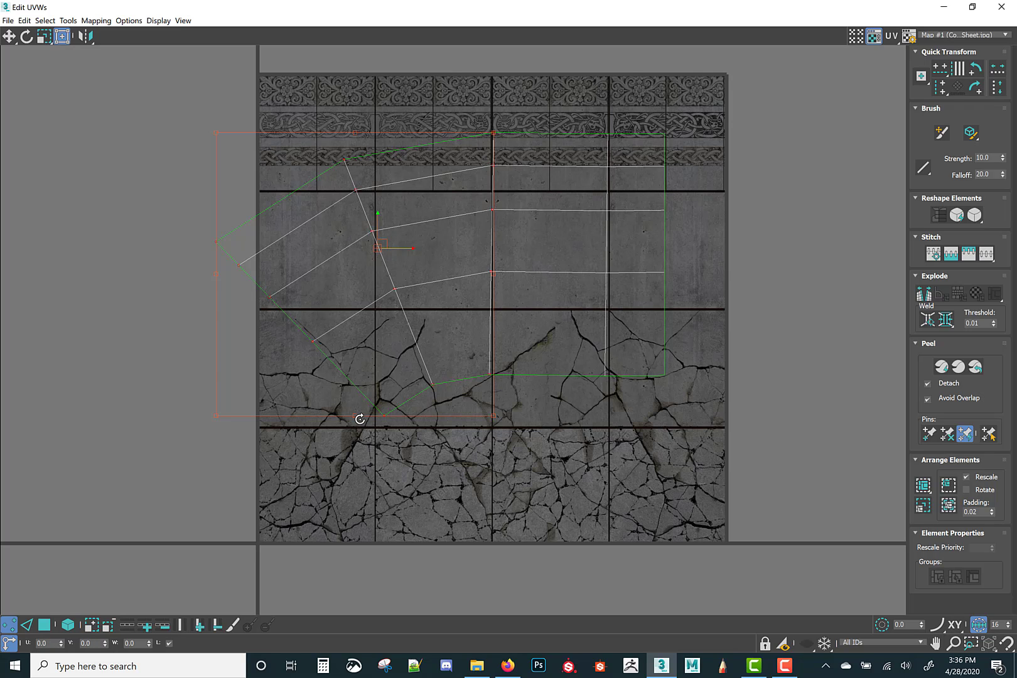
{"action": "left_click_drag", "start_coordinate": [359, 419], "coordinate": [358, 421]}
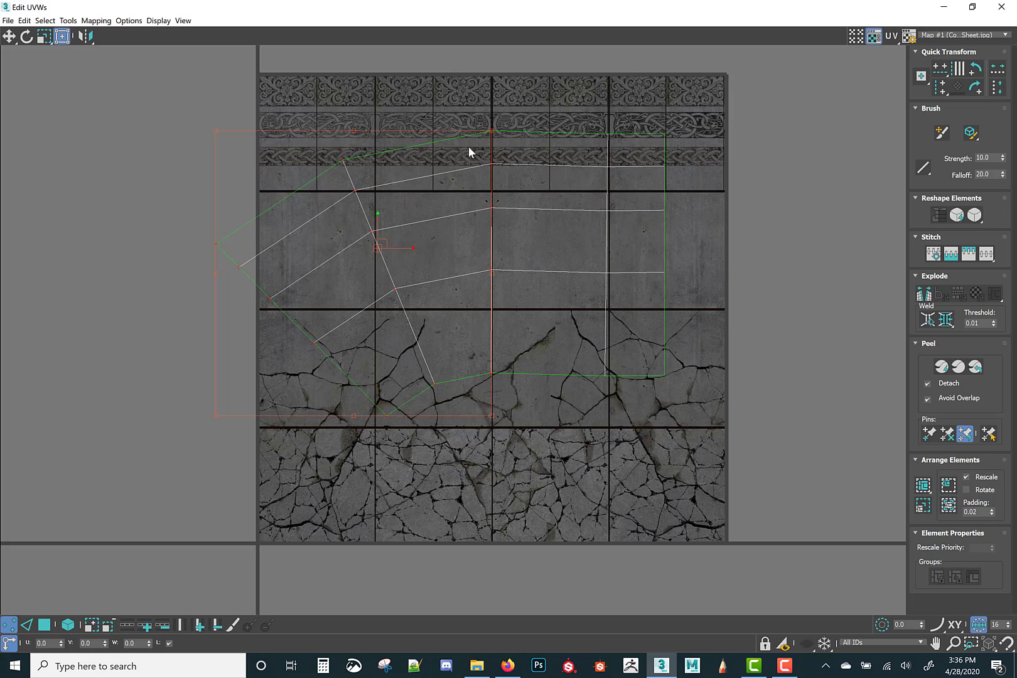
- Exclude the next vertex column from the selection, then rotate and move the rest to square up the third segment
{"action": "left_click_drag", "start_coordinate": [474, 108], "coordinate": [546, 383], "text": "alt"}
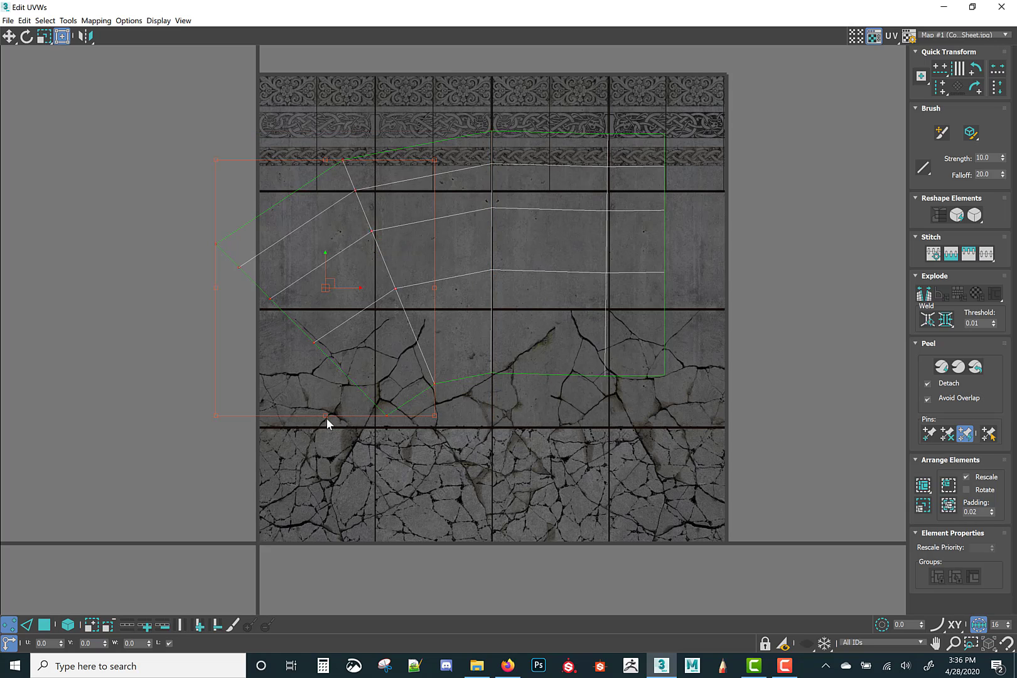
{"action": "left_click_drag", "start_coordinate": [327, 420], "coordinate": [298, 379]}
{"action": "left_click_drag", "start_coordinate": [293, 377], "coordinate": [295, 378]}
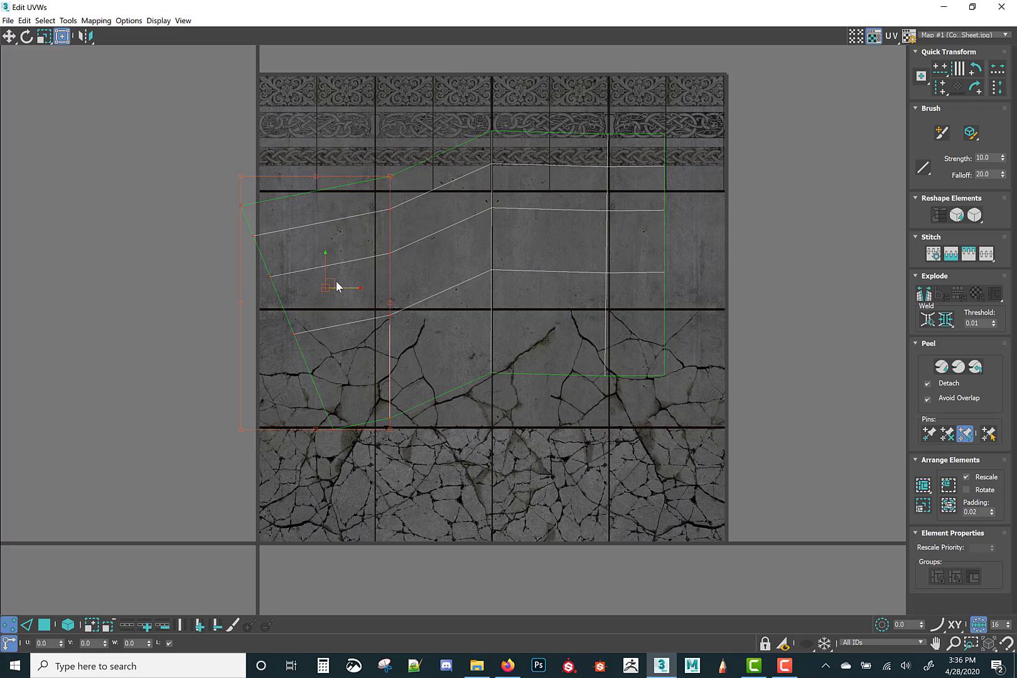
{"action": "left_click_drag", "start_coordinate": [334, 282], "coordinate": [320, 236]}
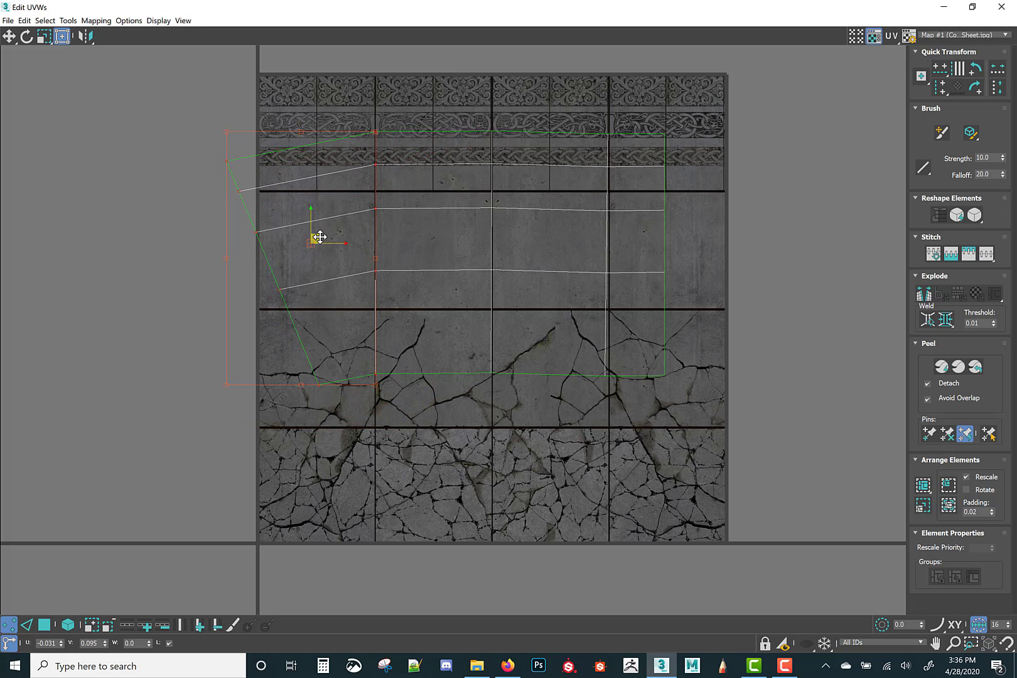
- Rotate and move only the ground shell's leftmost vertex column upright to square up the last segment
{"action": "left_click_drag", "start_coordinate": [305, 373], "coordinate": [329, 419]}
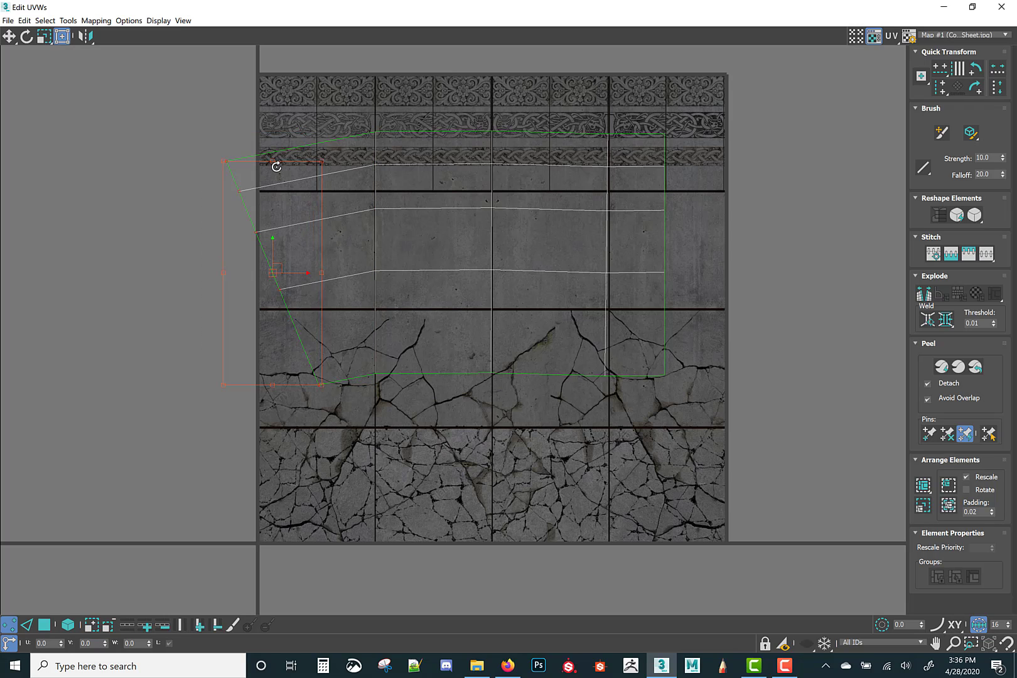
{"action": "left_click_drag", "start_coordinate": [275, 165], "coordinate": [297, 201]}
{"action": "left_click_drag", "start_coordinate": [274, 244], "coordinate": [263, 245]}
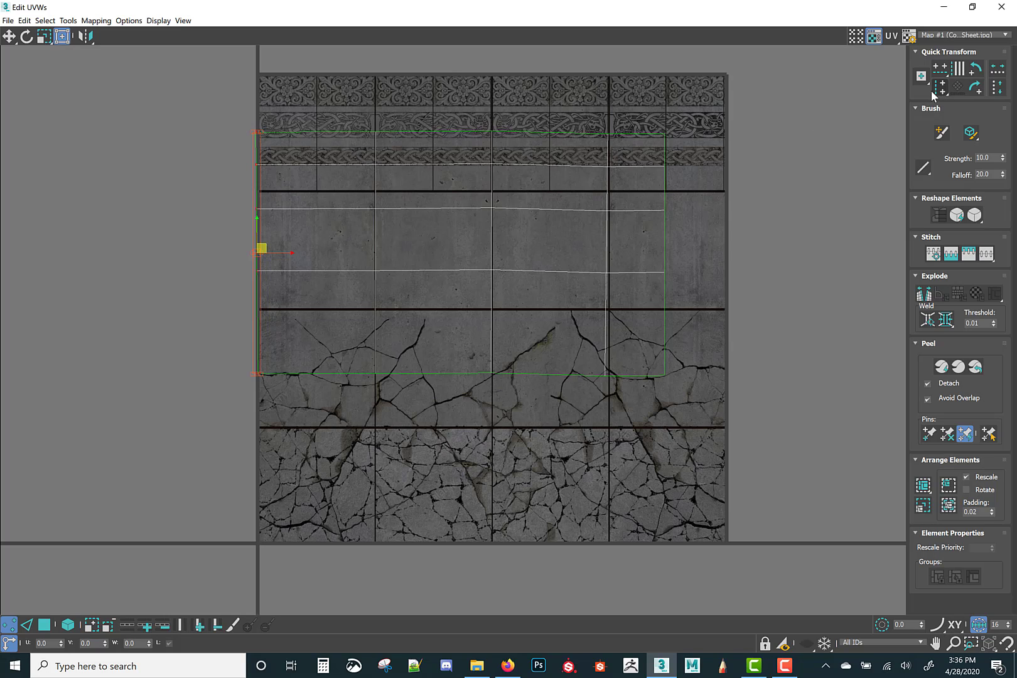
- Align each vertex column of the ground shell vertically, from its left border through the inner columns and right border
{"action": "left_click", "coordinate": [935, 90]}
{"action": "left_click_drag", "start_coordinate": [629, 379], "coordinate": [585, 134]}
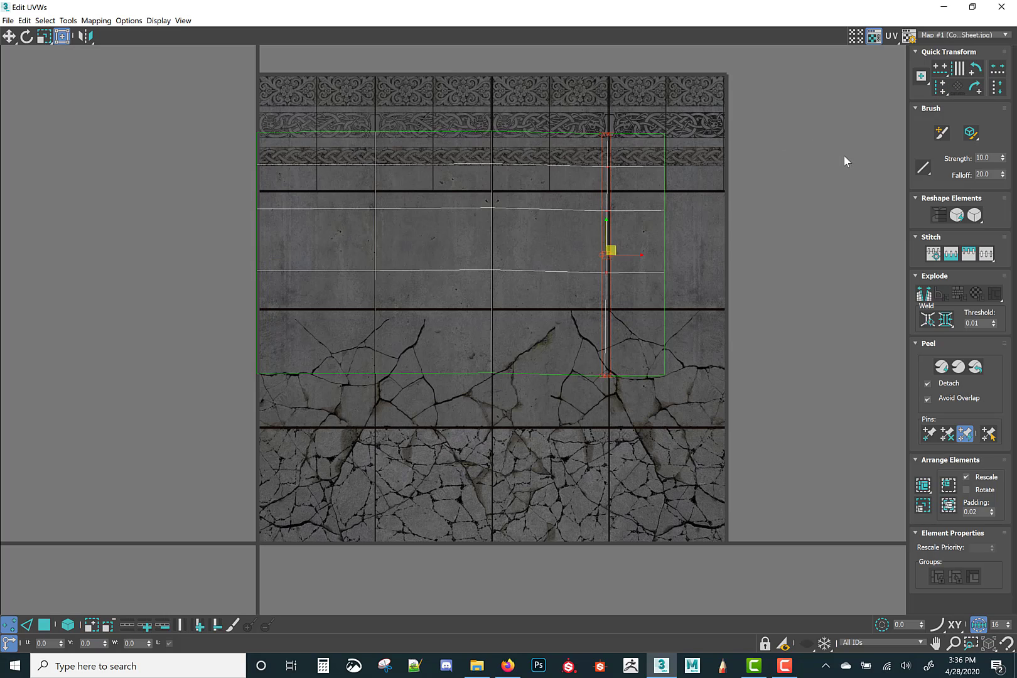
{"action": "left_click_drag", "start_coordinate": [640, 99], "coordinate": [694, 392]}
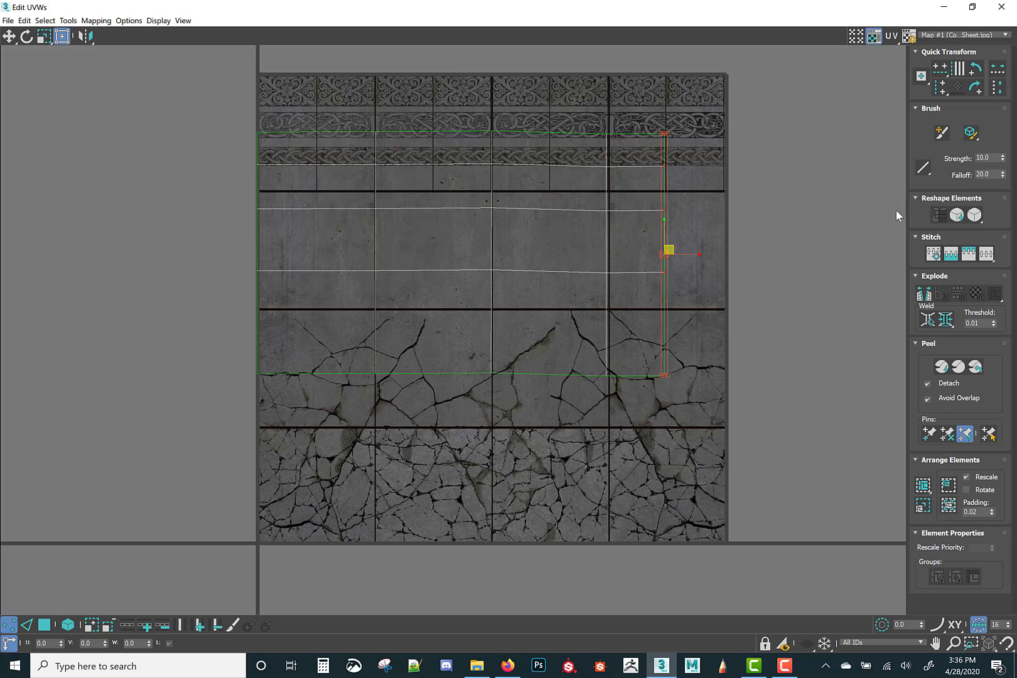
{"action": "left_click_drag", "start_coordinate": [470, 123], "coordinate": [532, 490]}
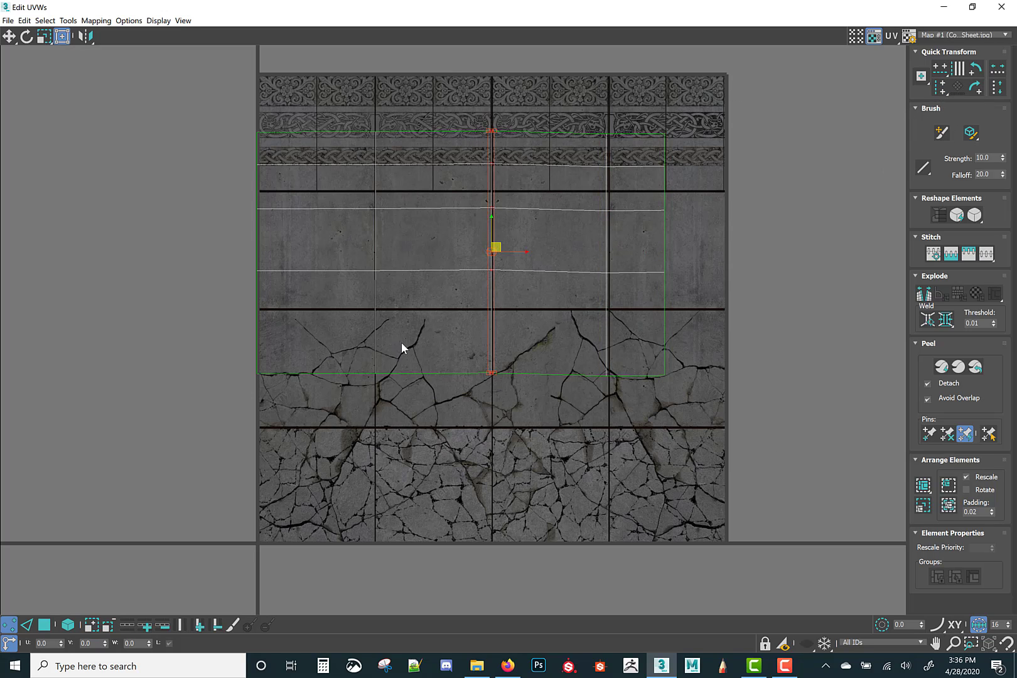
{"action": "left_click_drag", "start_coordinate": [427, 107], "coordinate": [343, 408]}
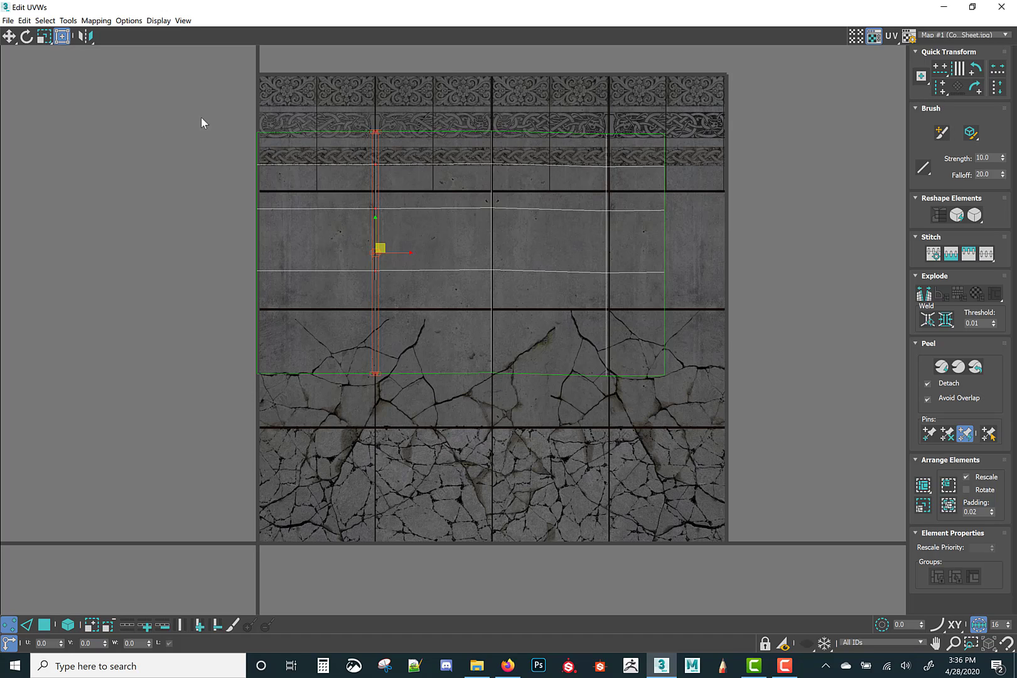
- Align each vertex row of the ground shell horizontally, from its upper border through the inner rows to the lower border
{"action": "left_click_drag", "start_coordinate": [202, 119], "coordinate": [775, 143]}
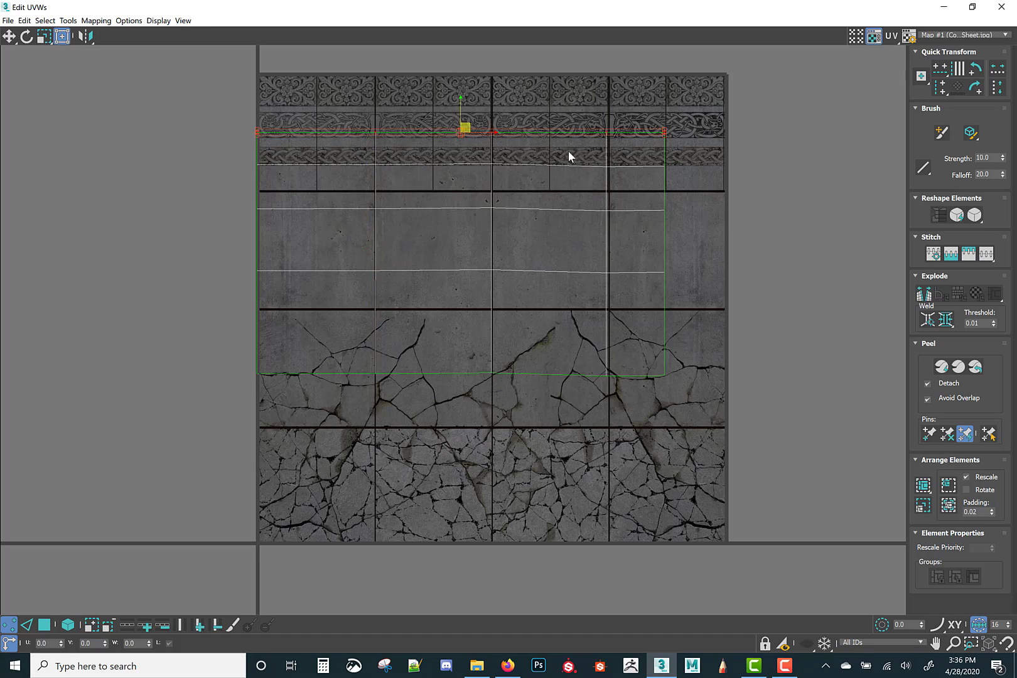
{"action": "left_click_drag", "start_coordinate": [820, 179], "coordinate": [820, 179]}
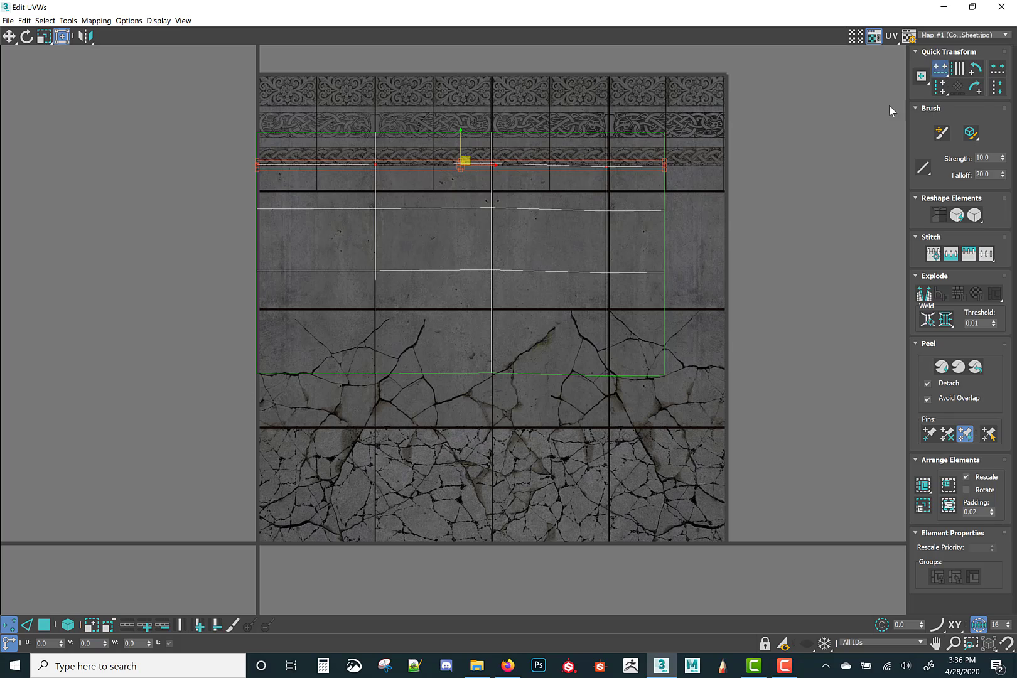
{"action": "left_click_drag", "start_coordinate": [256, 201], "coordinate": [681, 230]}
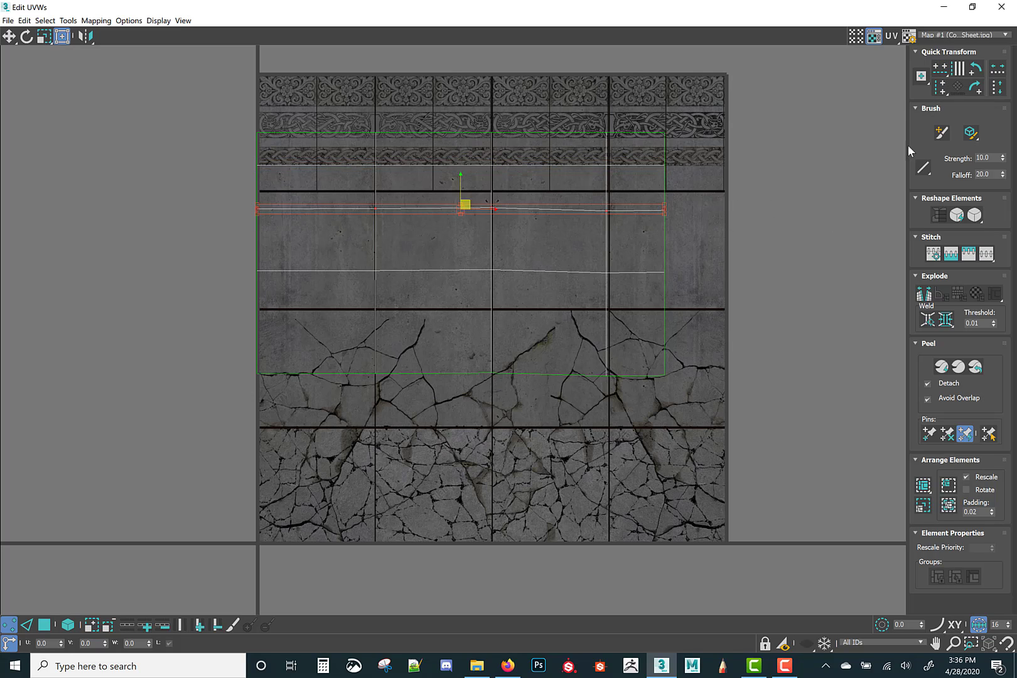
{"action": "left_click", "coordinate": [941, 71]}
{"action": "left_click_drag", "start_coordinate": [673, 314], "coordinate": [675, 313]}
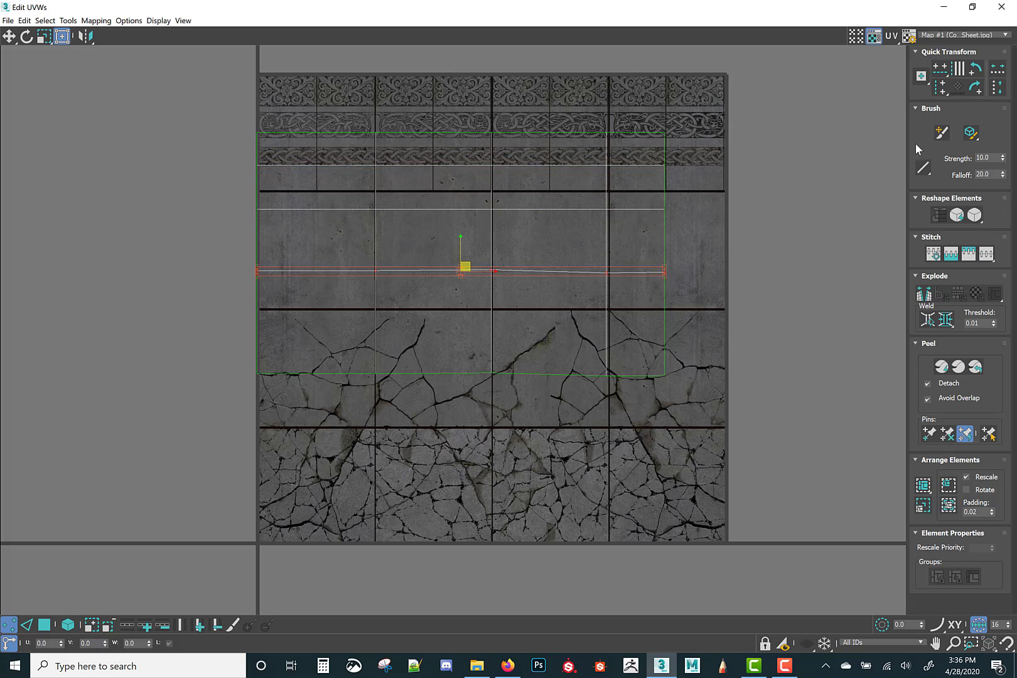
{"action": "left_click", "coordinate": [945, 71]}
{"action": "left_click_drag", "start_coordinate": [194, 429], "coordinate": [684, 353]}
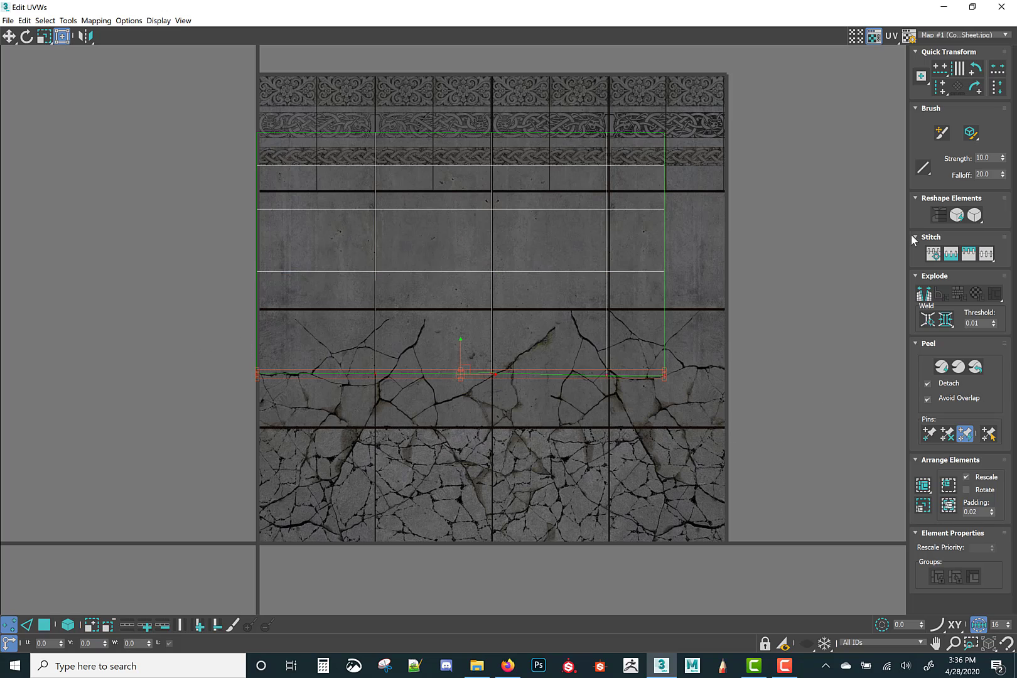
{"action": "left_click", "coordinate": [937, 71]}
{"action": "left_click", "coordinate": [476, 150]}
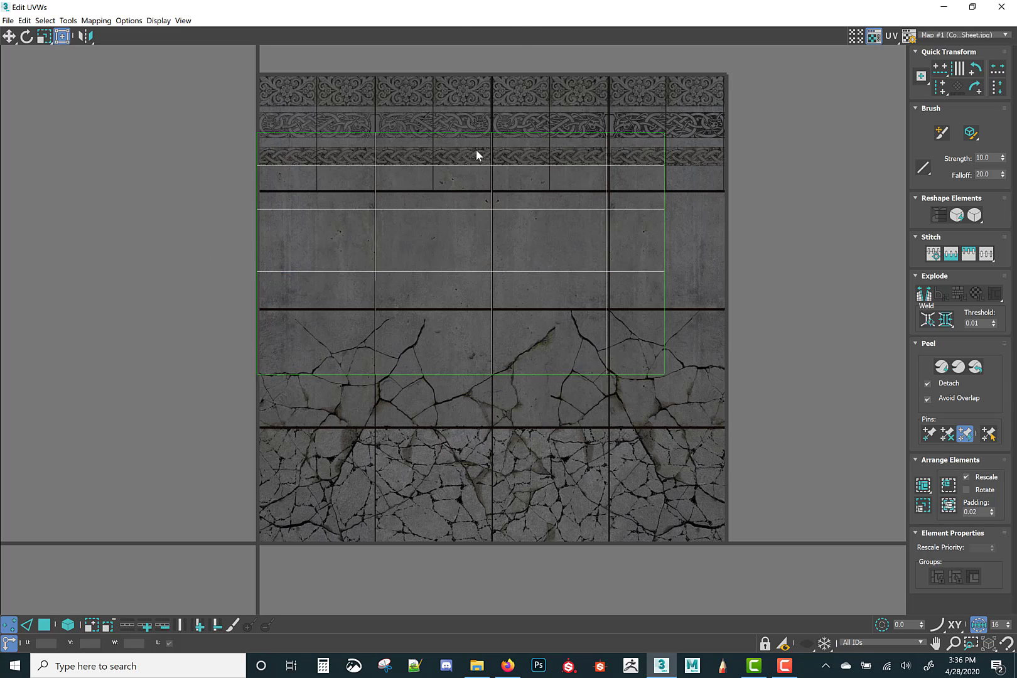
- Restore the Edit UVWs window to a smaller size and move the ground shell's right border column out to the texture's right edge
{"action": "double_click", "coordinate": [526, 13]}
{"action": "scroll", "coordinate": [402, 186], "scroll_direction": "down", "scroll_amount": 5}
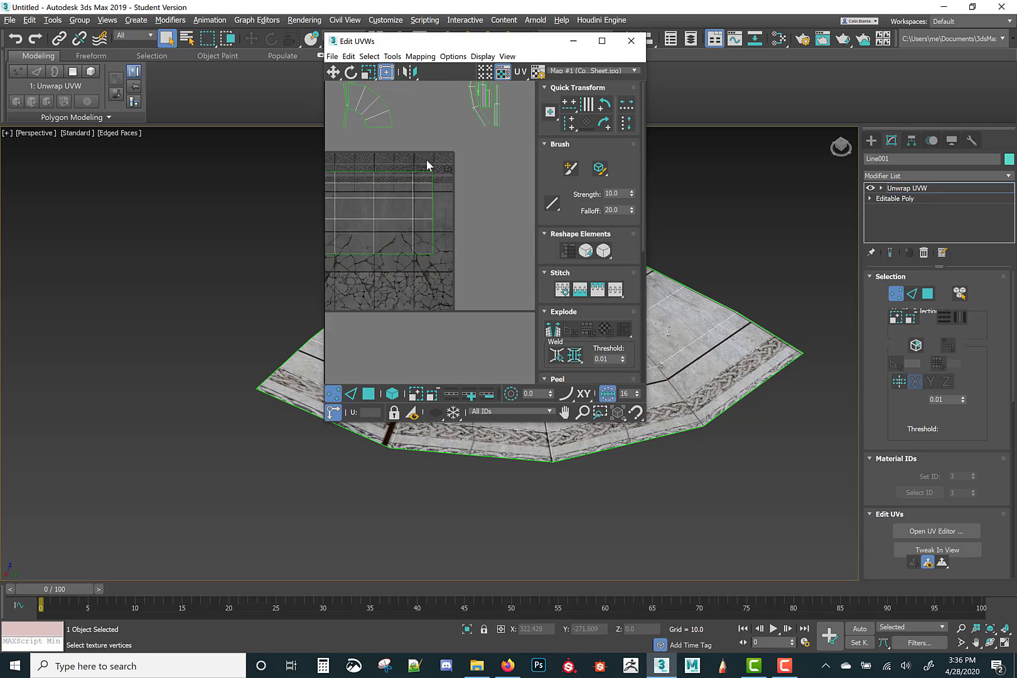
{"action": "scroll", "coordinate": [460, 256], "scroll_direction": "up", "scroll_amount": 3}
{"action": "left_click_drag", "start_coordinate": [418, 181], "coordinate": [447, 183]}
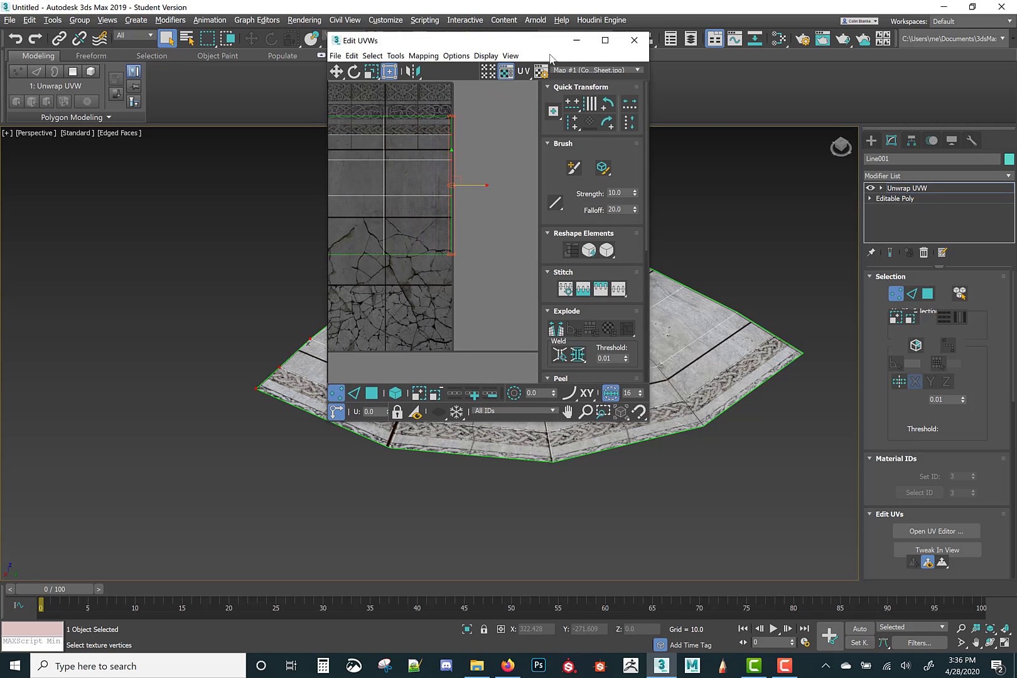
- Move the UV editor aside to reveal the model, then rotate the whole ground shell's UVs 180 degrees
{"action": "left_click_drag", "start_coordinate": [465, 41], "coordinate": [788, 97]}
{"action": "middle_click_drag", "start_coordinate": [610, 263], "coordinate": [436, 495], "text": "alt"}
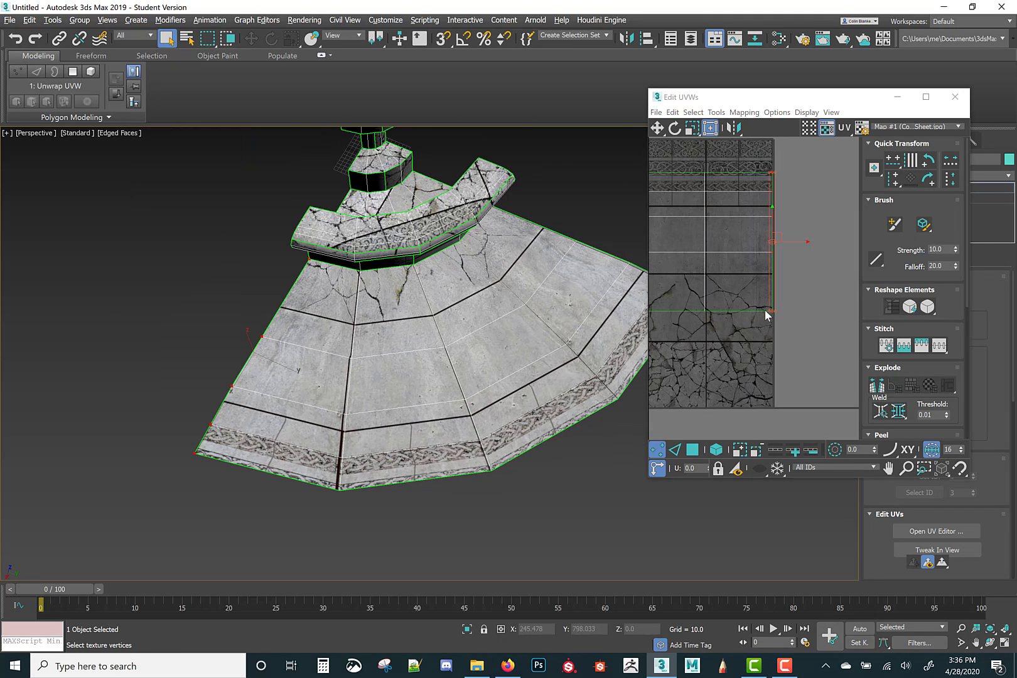
{"action": "scroll", "coordinate": [778, 309], "scroll_direction": "down", "scroll_amount": 3}
{"action": "scroll", "coordinate": [728, 227], "scroll_direction": "down", "scroll_amount": 2}
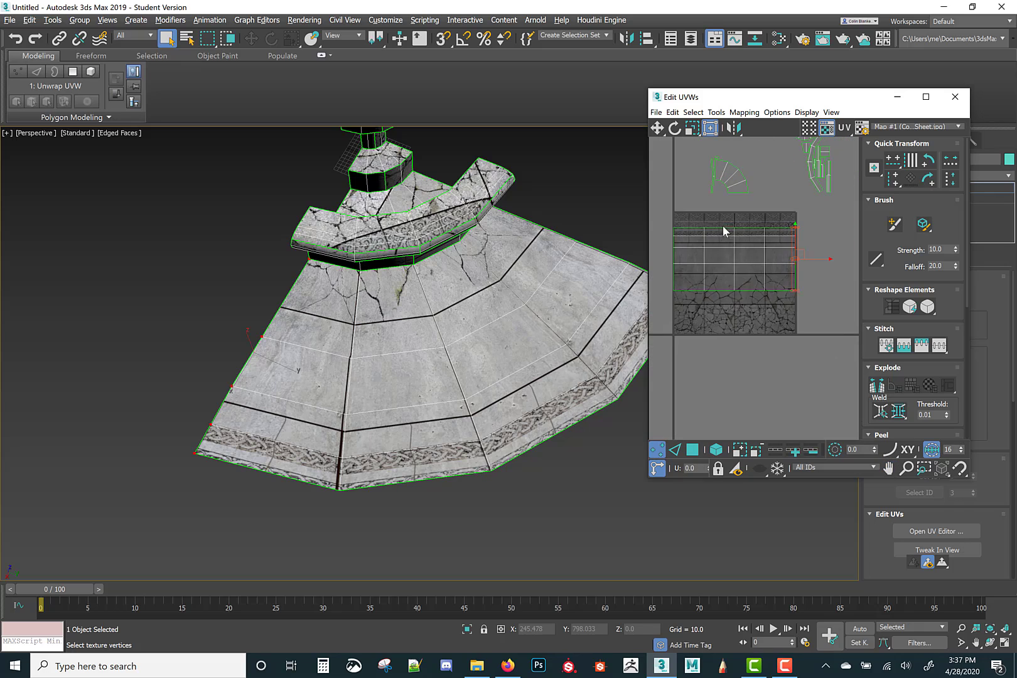
{"action": "left_click_drag", "start_coordinate": [841, 311], "coordinate": [662, 217]}
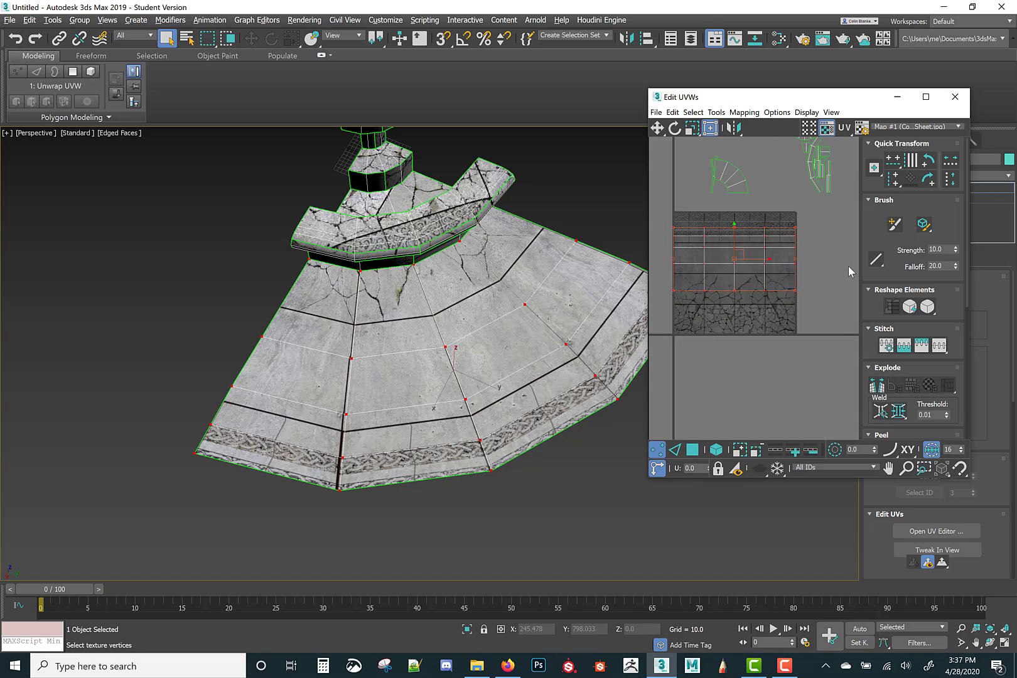
{"action": "left_click", "coordinate": [930, 164]}
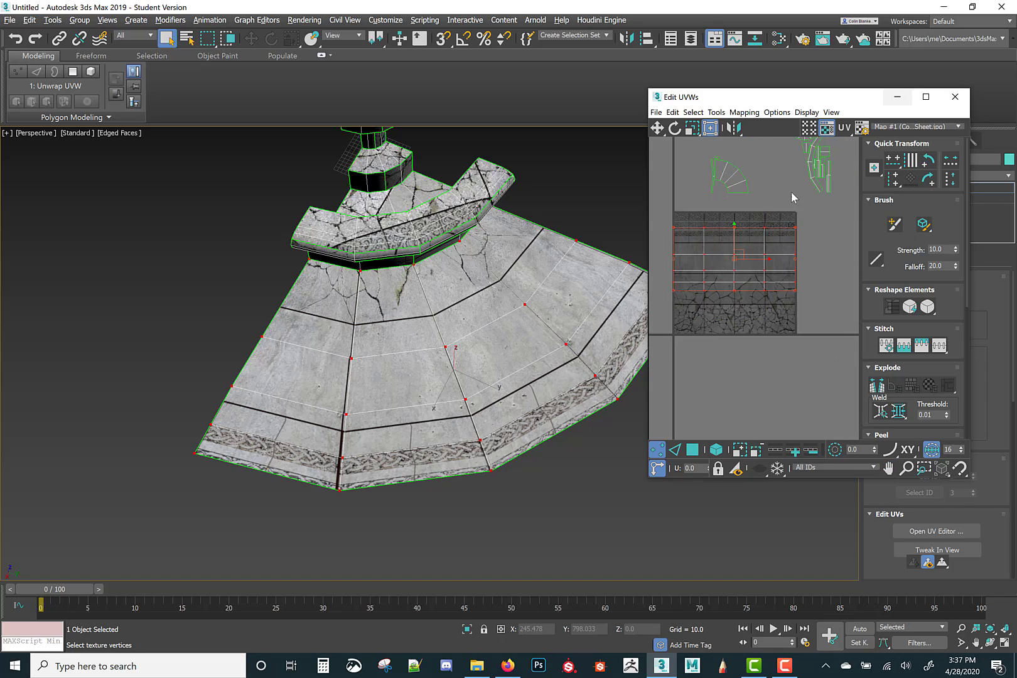
- Arrange the Edit UVWs window as a tall, wider window beside the viewport, with both the fountain model and the ground shell's UVs in view
{"action": "left_click_drag", "start_coordinate": [779, 99], "coordinate": [763, 73]}
{"action": "mouse_move", "coordinate": [415, 310]}
{"action": "middle_mouse_down"}
{"action": "mouse_move", "coordinate": [366, 339]}
{"action": "mouse_move", "coordinate": [400, 352]}
{"action": "mouse_move", "coordinate": [423, 309]}
{"action": "mouse_move", "coordinate": [408, 327]}
{"action": "middle_mouse_up"}
{"action": "left_click_drag", "start_coordinate": [723, 71], "coordinate": [774, 11]}
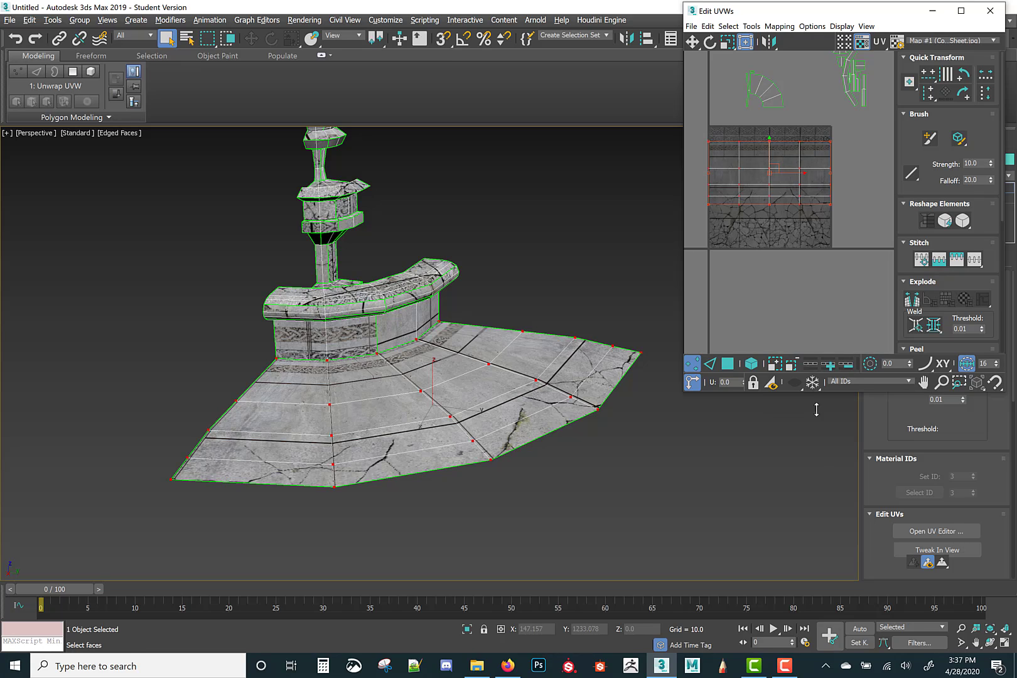
{"action": "middle_click", "coordinate": [826, 531]}
{"action": "left_click_drag", "start_coordinate": [842, 393], "coordinate": [880, 628]}
{"action": "middle_click_drag", "start_coordinate": [728, 341], "coordinate": [747, 327]}
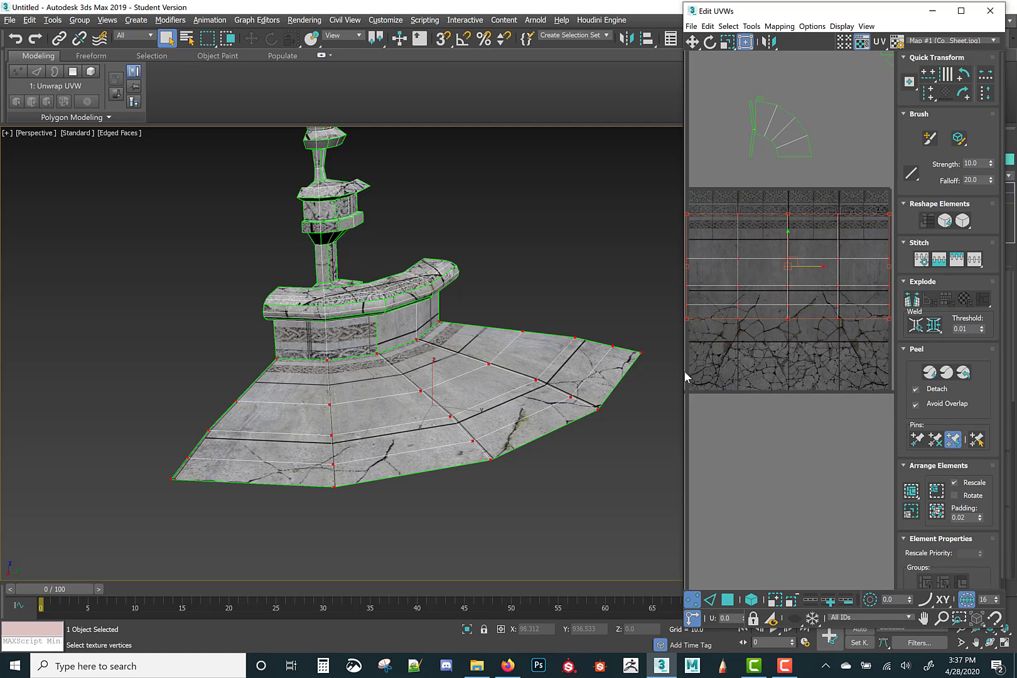
{"action": "left_click", "coordinate": [691, 377]}
{"action": "left_click_drag", "start_coordinate": [671, 374], "coordinate": [575, 374]}
{"action": "middle_click_drag", "start_coordinate": [304, 339], "coordinate": [299, 356], "text": "alt"}
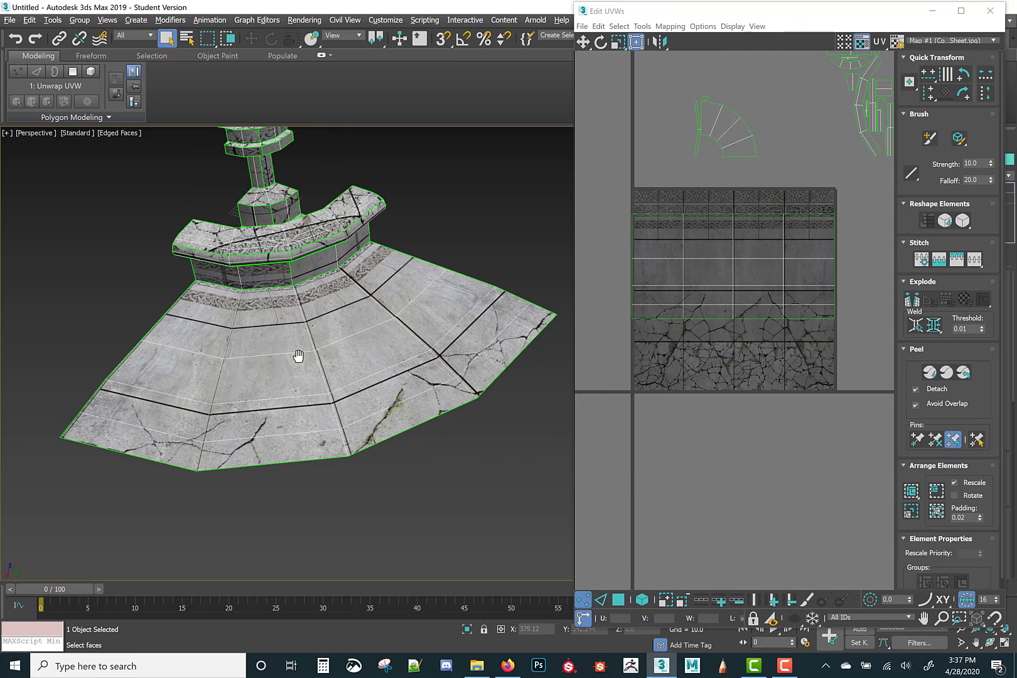
{"action": "middle_click_drag", "start_coordinate": [718, 236], "coordinate": [729, 244]}
- Select all vertices of the ground shell in the UV layout and switch to polygon selection
{"action": "left_click_drag", "start_coordinate": [614, 200], "coordinate": [852, 354]}
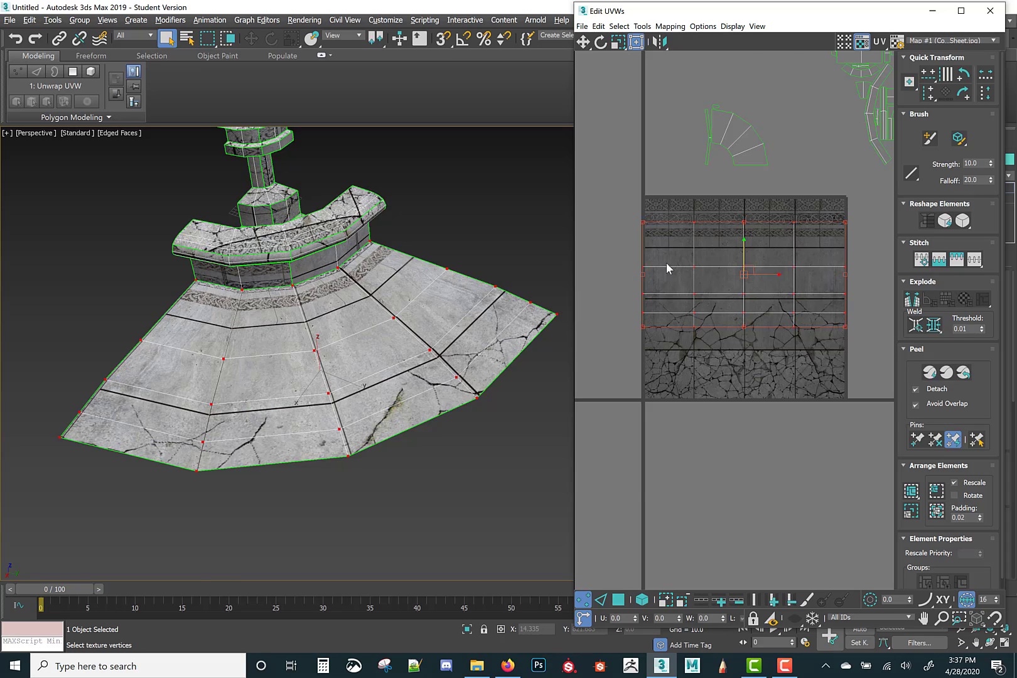
{"action": "scroll", "coordinate": [719, 274], "scroll_direction": "up", "scroll_amount": 2}
{"action": "middle_click_drag", "start_coordinate": [719, 274], "coordinate": [714, 237]}
{"action": "scroll", "coordinate": [707, 236], "scroll_direction": "down", "scroll_amount": 2}
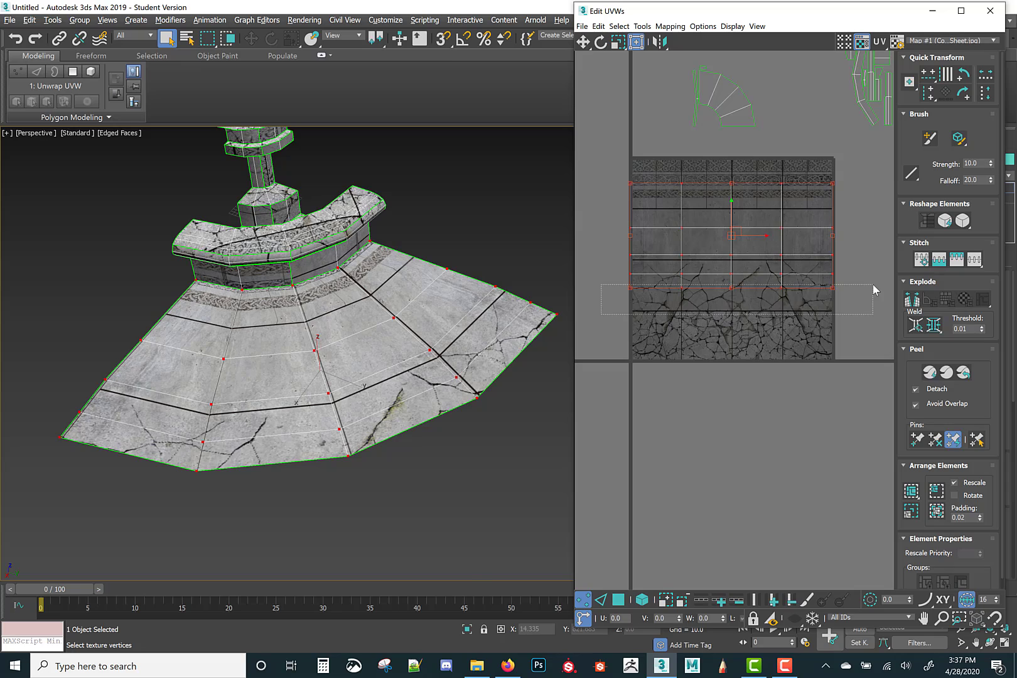
{"action": "key", "text": "3"}
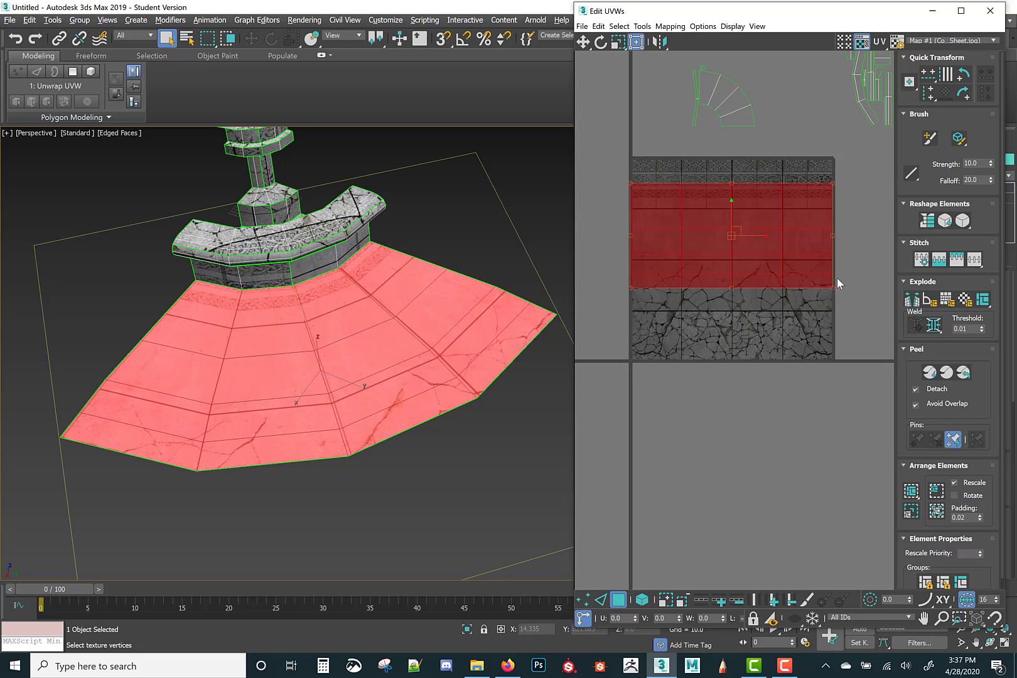
{"action": "left_click", "coordinate": [840, 278]}
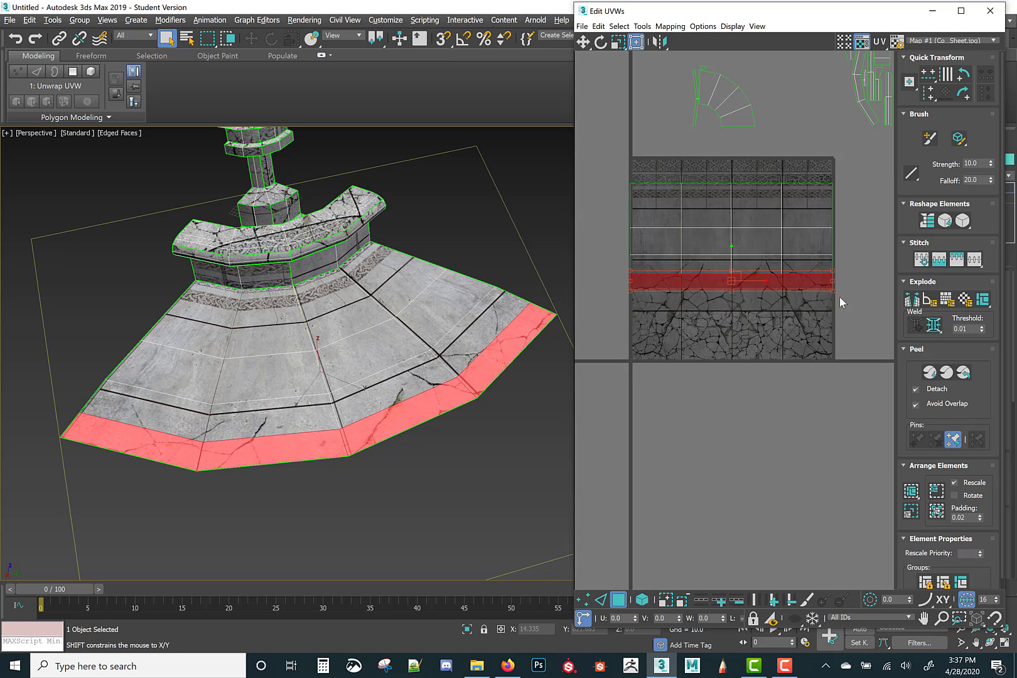
{"action": "mouse_move", "coordinate": [833, 294]}
{"action": "left_mouse_down"}
{"action": "mouse_move", "coordinate": [845, 307]}
{"action": "mouse_move", "coordinate": [841, 300]}
{"action": "left_mouse_up"}
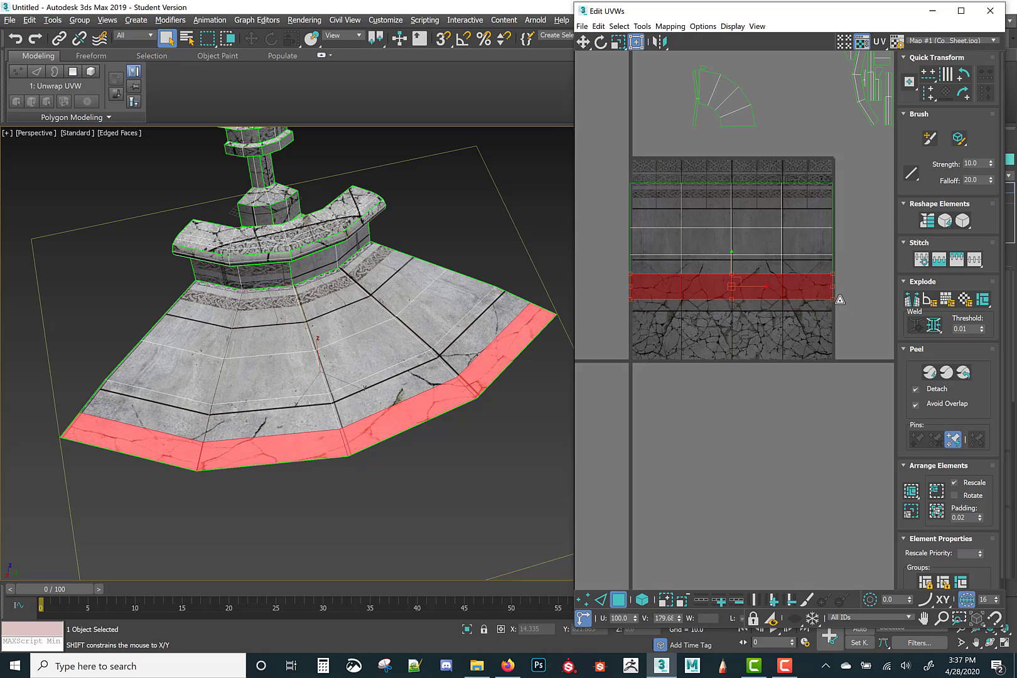
{"action": "key", "text": "ctrl+z"}
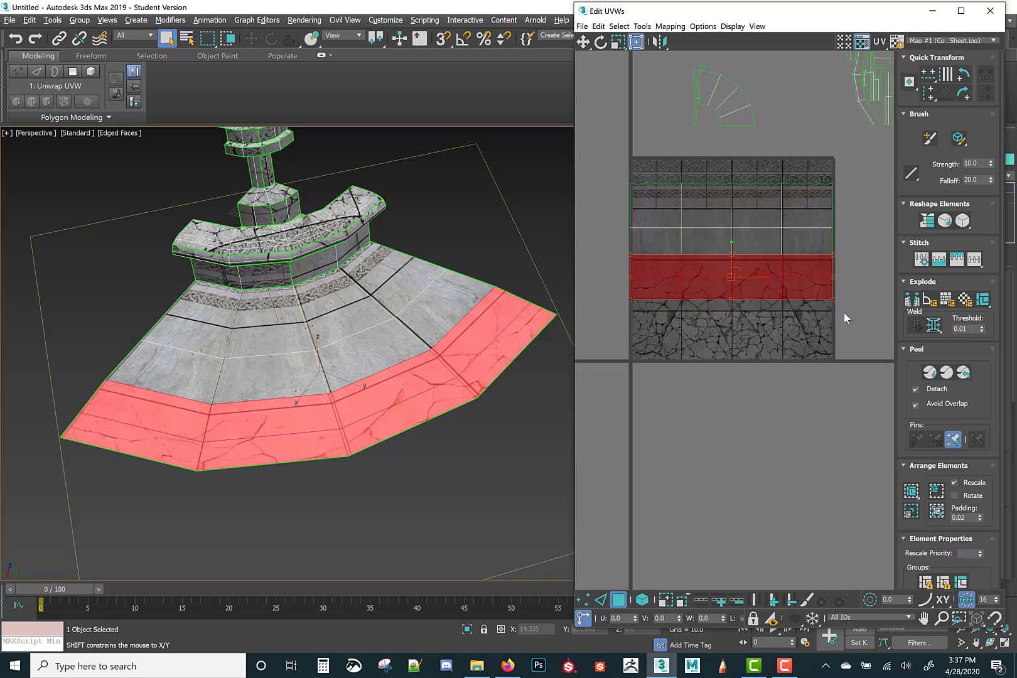
{"action": "left_click_drag", "start_coordinate": [822, 291], "coordinate": [842, 302]}
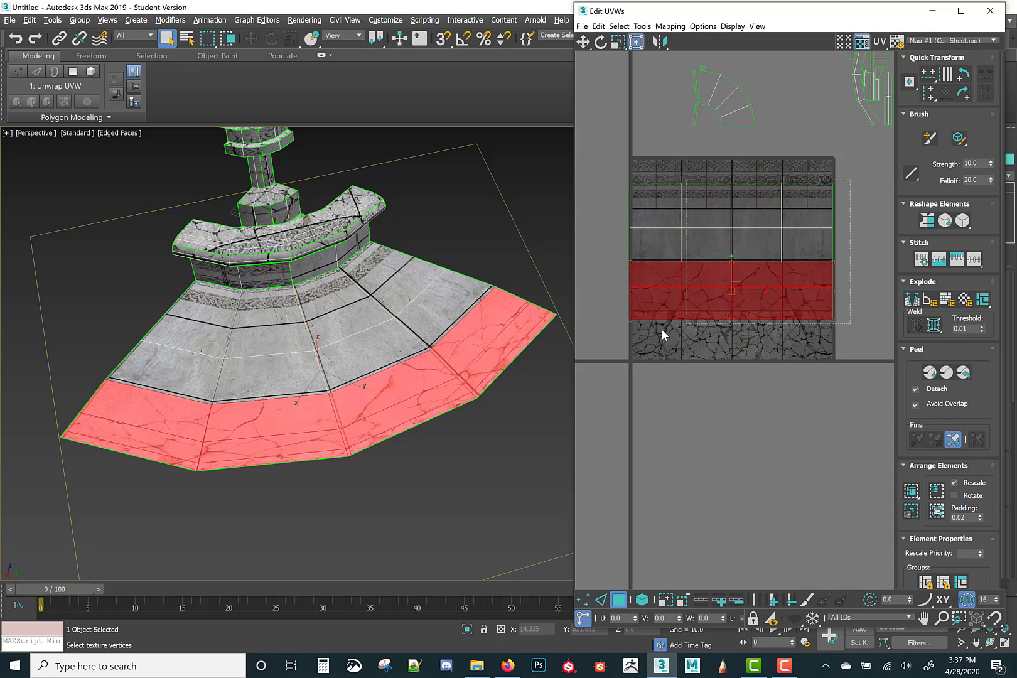
{"action": "left_click_drag", "start_coordinate": [663, 330], "coordinate": [652, 335]}
{"action": "left_click_drag", "start_coordinate": [833, 320], "coordinate": [735, 322], "text": "shift"}
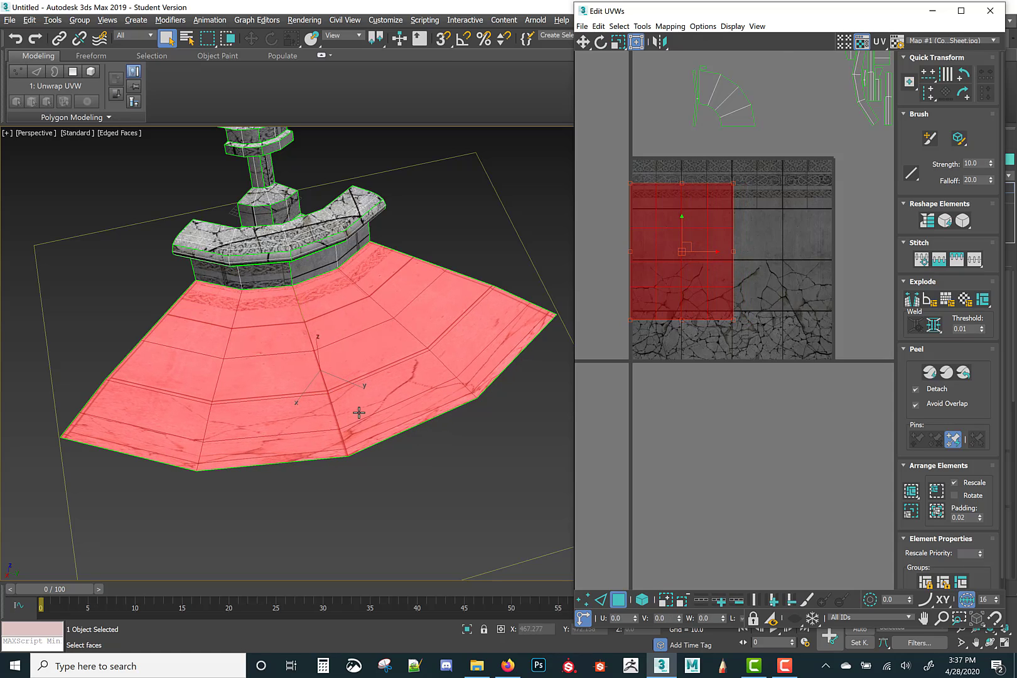
{"action": "key", "text": "ctrl+z"}
{"action": "key", "text": "ctrl+z"}
{"action": "key", "text": "ctrl+z"}
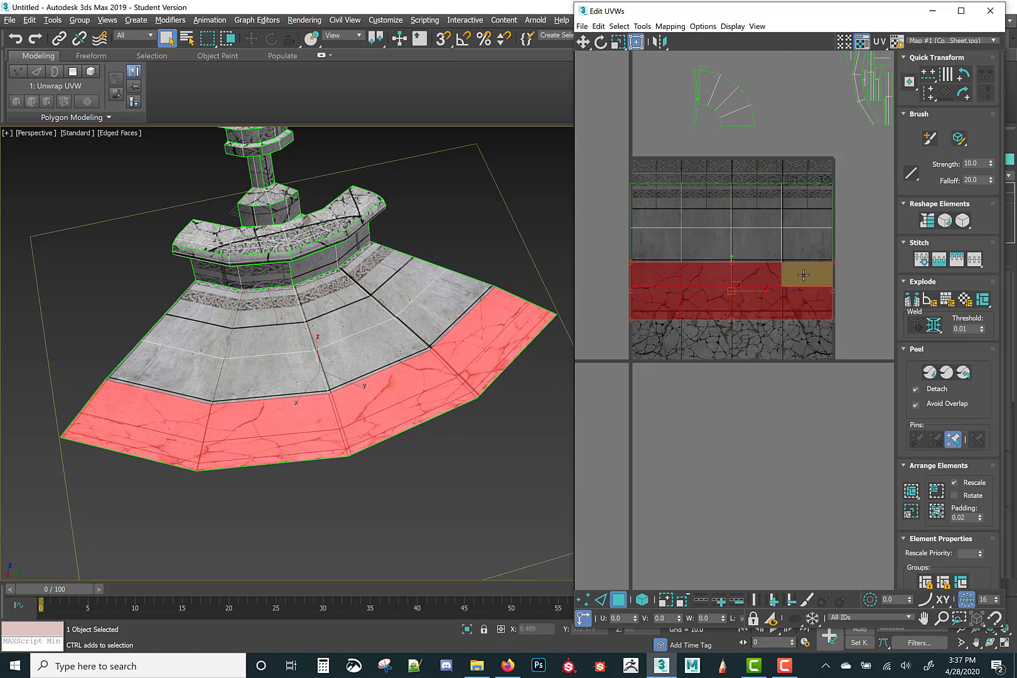
{"action": "key", "text": "ctrl+z"}
{"action": "key", "text": "ctrl+z"}
{"action": "key", "text": "ctrl+z"}
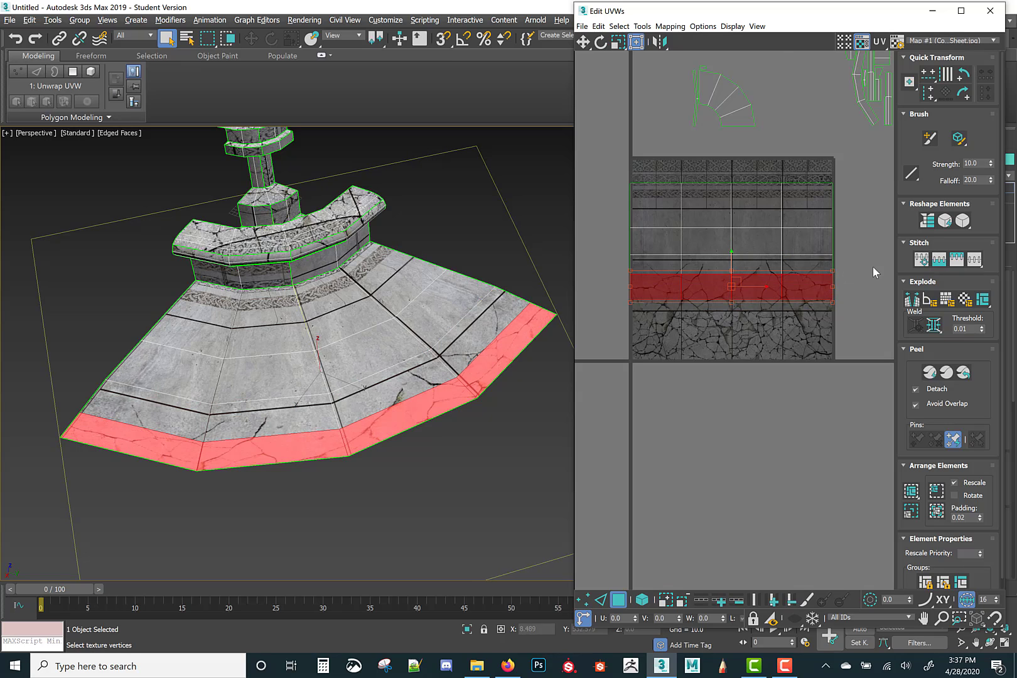
- Break off the ground shell's uppermost UV face row and move it up over the ornamental trim bands
{"action": "left_click_drag", "start_coordinate": [617, 167], "coordinate": [847, 210]}
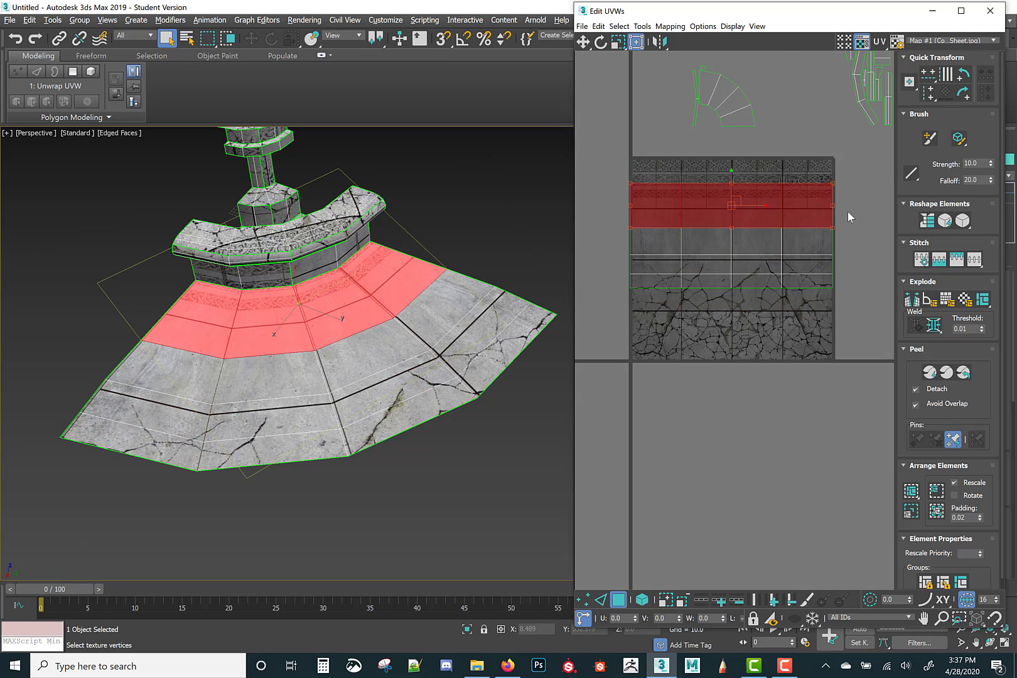
{"action": "right_click", "coordinate": [845, 208]}
{"action": "left_click", "coordinate": [824, 241]}
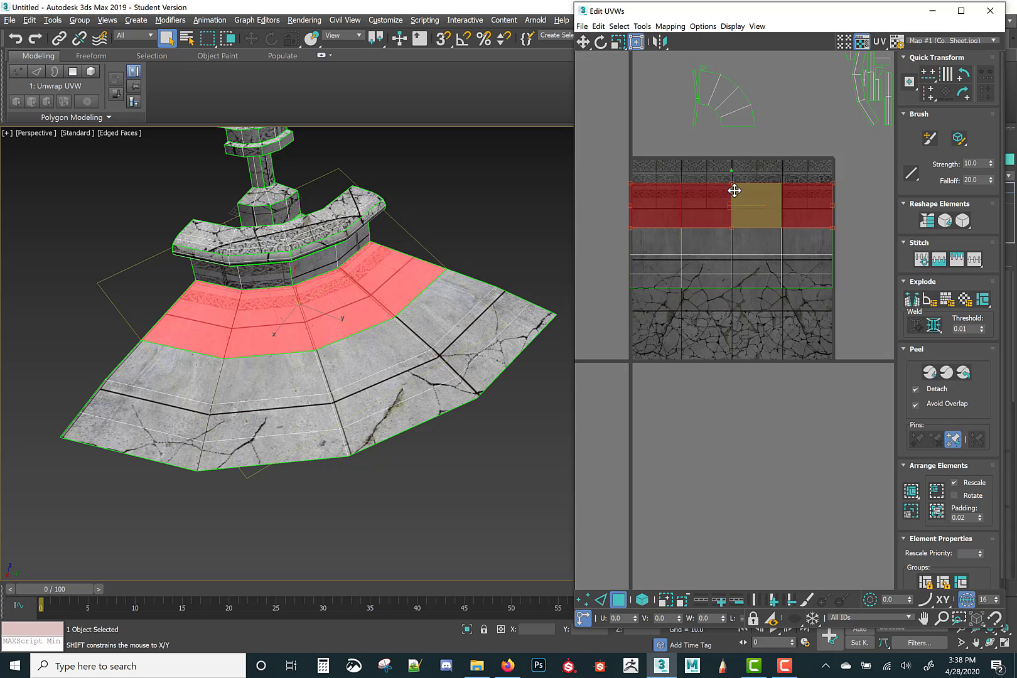
{"action": "left_click_drag", "start_coordinate": [733, 192], "coordinate": [726, 140]}
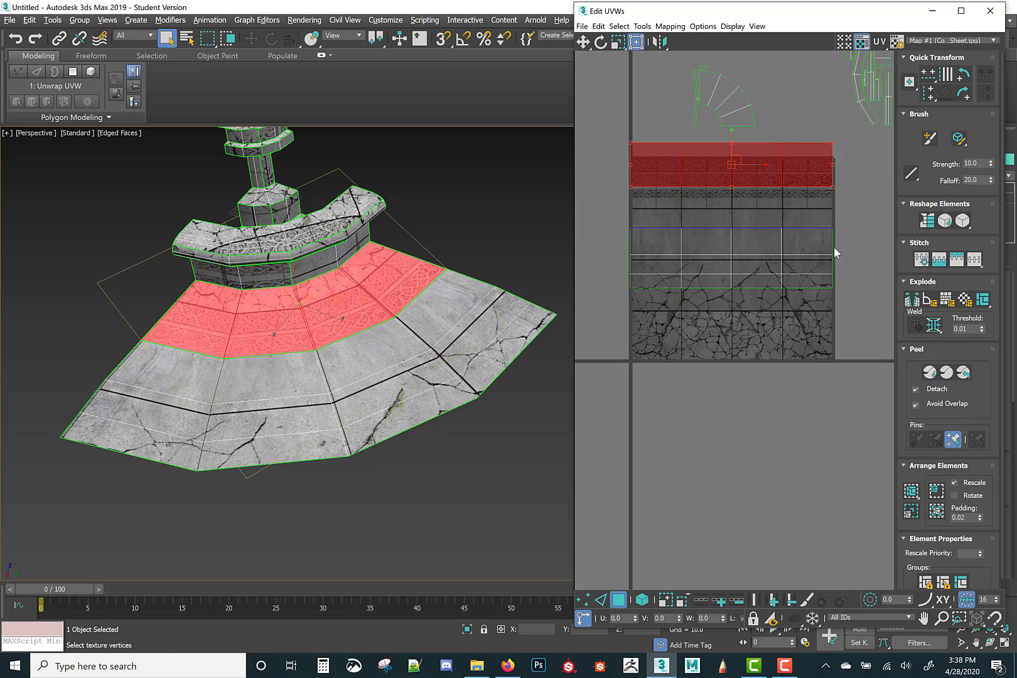
- Break off the ground shell's middle face row, then move and scale it vertically to fill the plain concrete band
{"action": "left_click", "coordinate": [807, 245]}
{"action": "right_click", "coordinate": [798, 245]}
{"action": "left_click", "coordinate": [773, 276]}
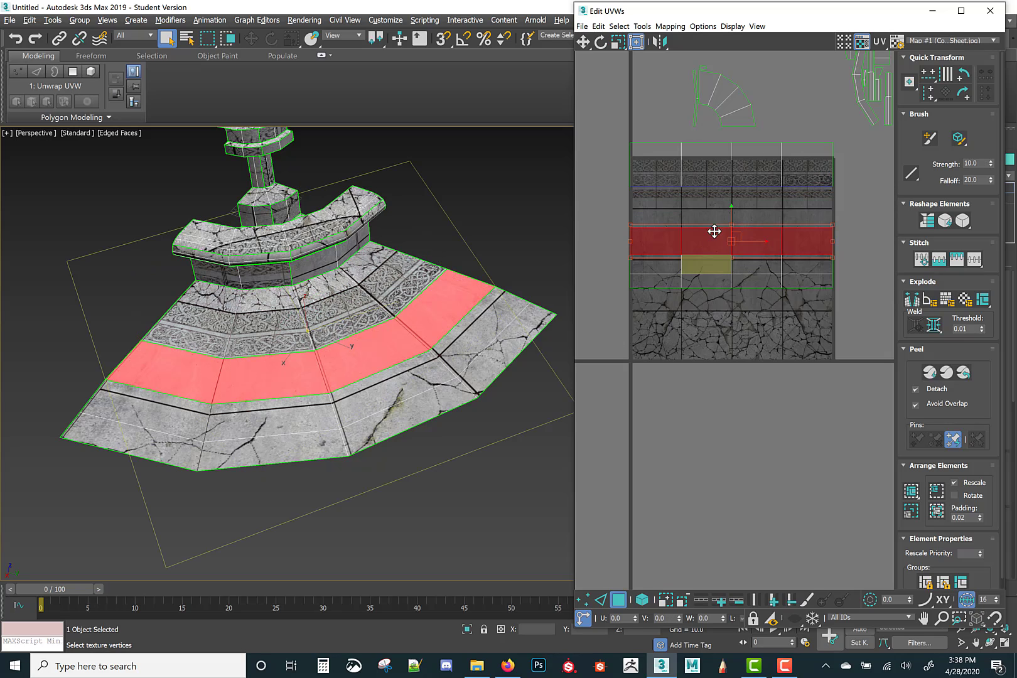
{"action": "left_click_drag", "start_coordinate": [732, 215], "coordinate": [730, 194]}
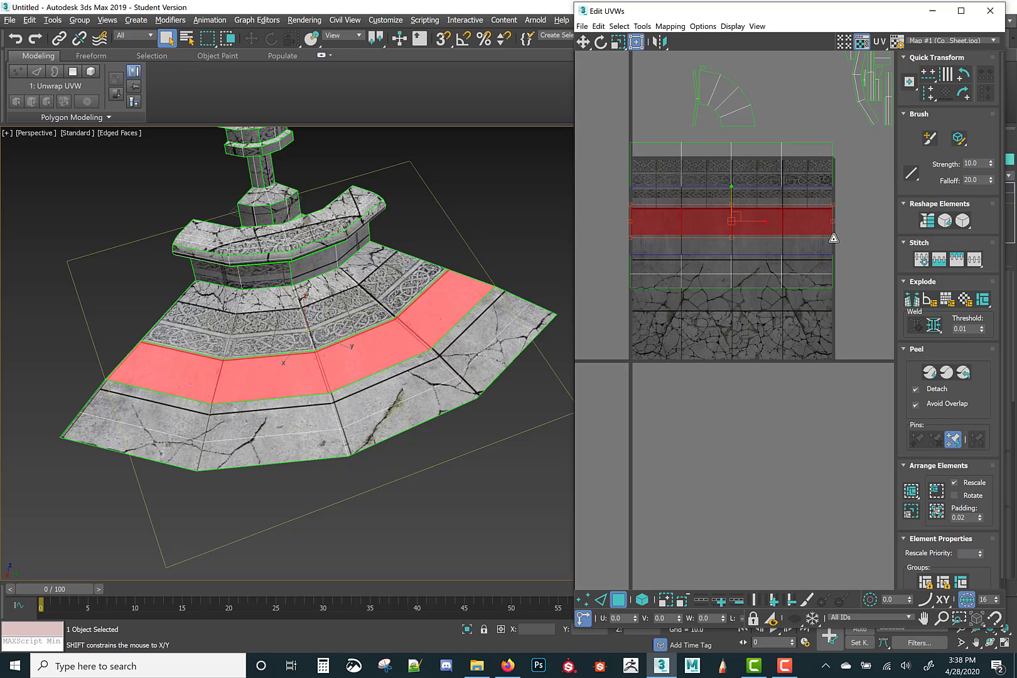
{"action": "left_click_drag", "start_coordinate": [833, 238], "coordinate": [842, 260]}
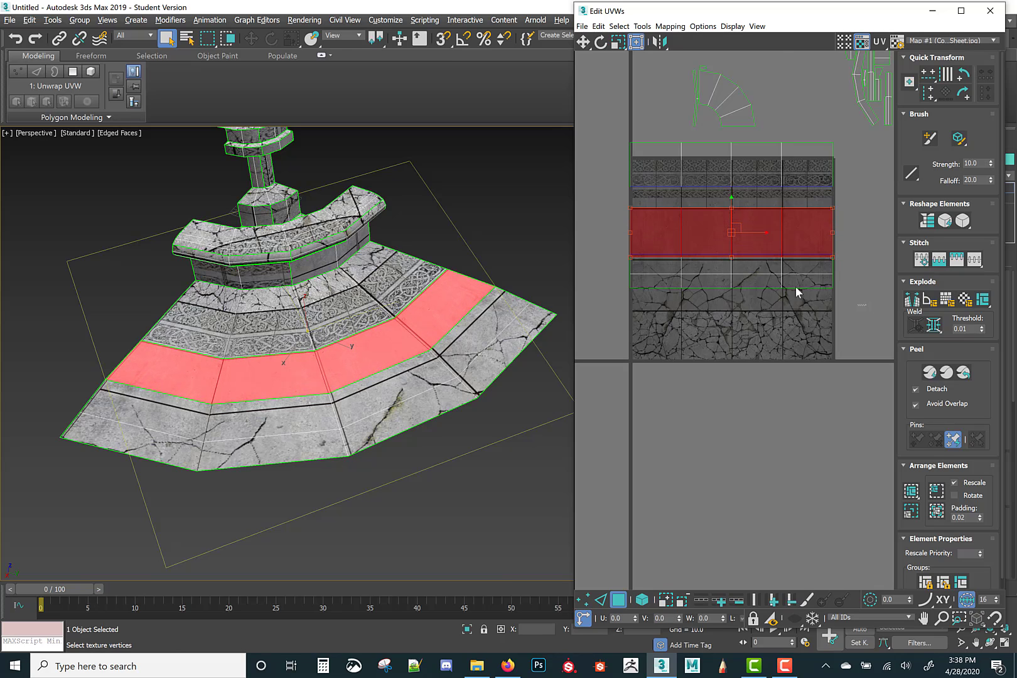
- Move the ground shell's two lowest face rows onto the cracked concrete band, scale them to its height and widen them past the texture's right edge
{"action": "left_click_drag", "start_coordinate": [643, 263], "coordinate": [643, 263]}
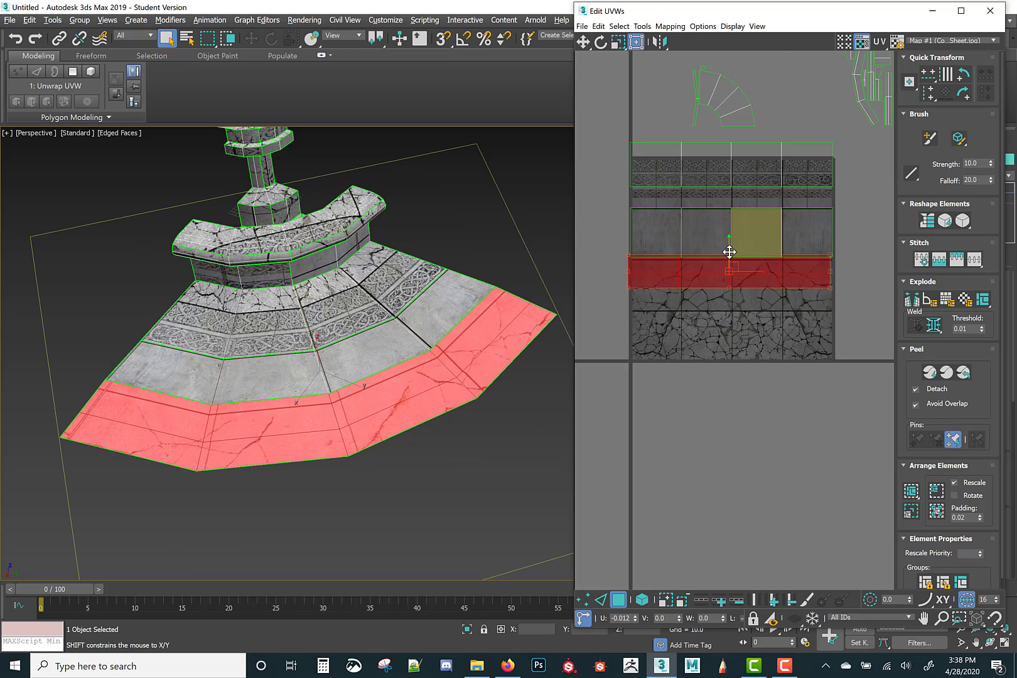
{"action": "left_click_drag", "start_coordinate": [727, 250], "coordinate": [729, 269]}
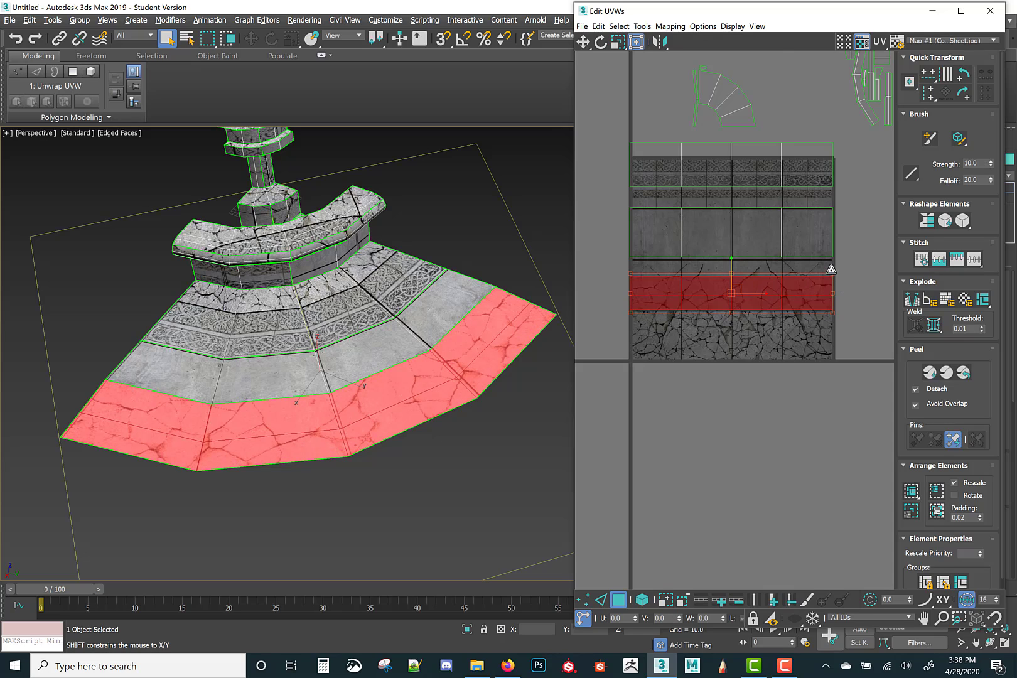
{"action": "left_click_drag", "start_coordinate": [833, 275], "coordinate": [922, 227]}
{"action": "left_click_drag", "start_coordinate": [632, 271], "coordinate": [632, 254], "text": "shift"}
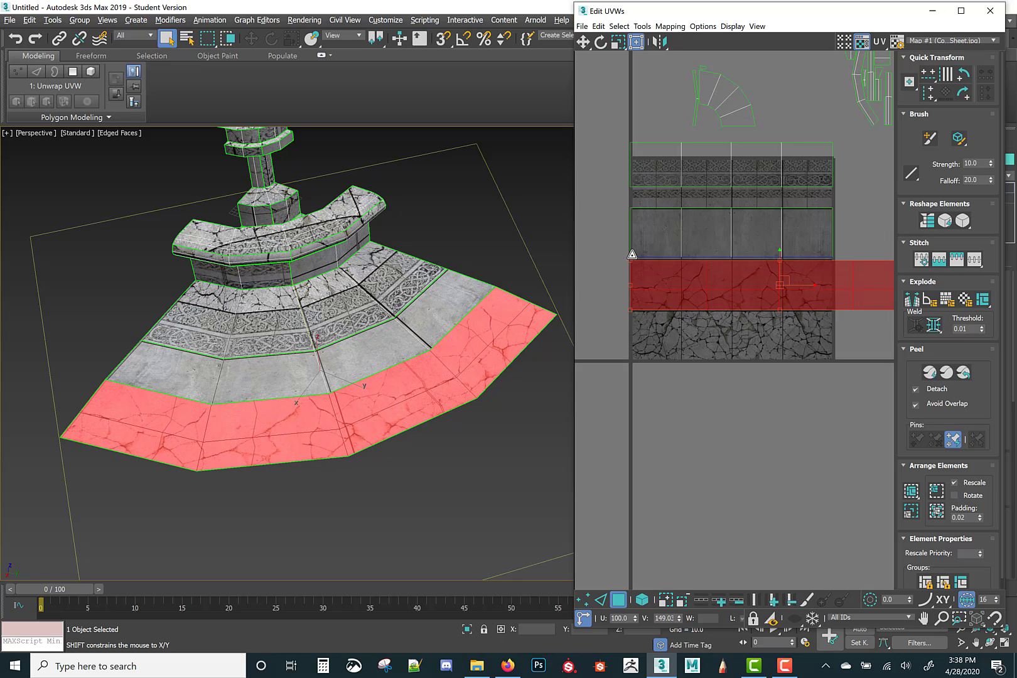
{"action": "scroll", "coordinate": [820, 339], "scroll_direction": "down", "scroll_amount": 2}
{"action": "middle_click_drag", "start_coordinate": [779, 330], "coordinate": [694, 296]}
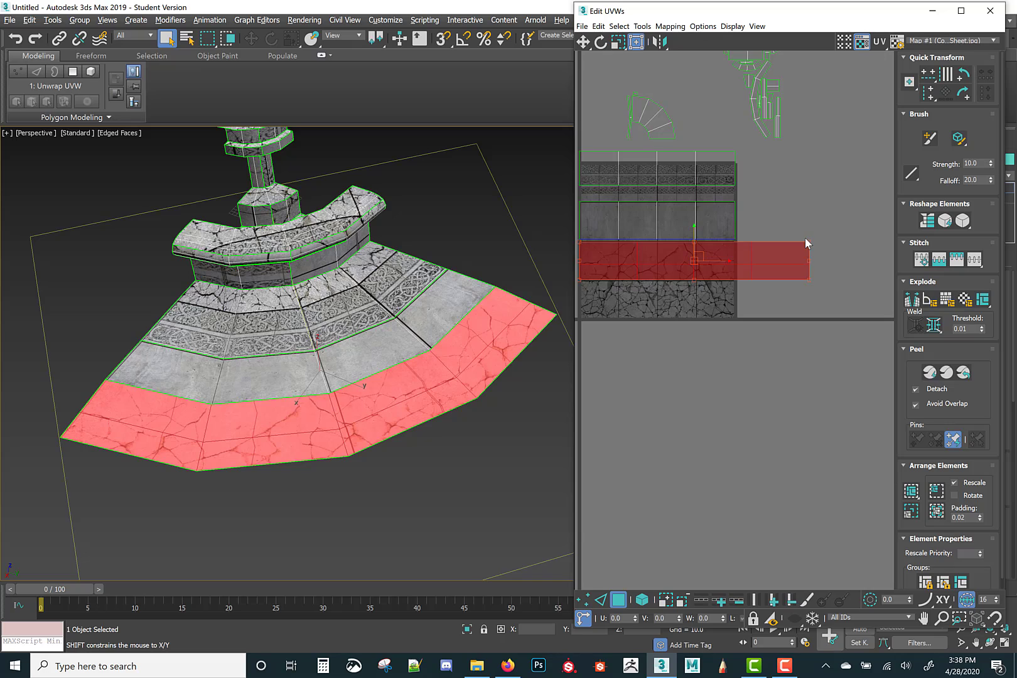
{"action": "mouse_move", "coordinate": [807, 240]}
{"action": "left_mouse_down", "text": "shift"}
{"action": "mouse_move", "coordinate": [787, 237]}
{"action": "mouse_move", "coordinate": [811, 238]}
{"action": "left_mouse_up", "text": "shift"}
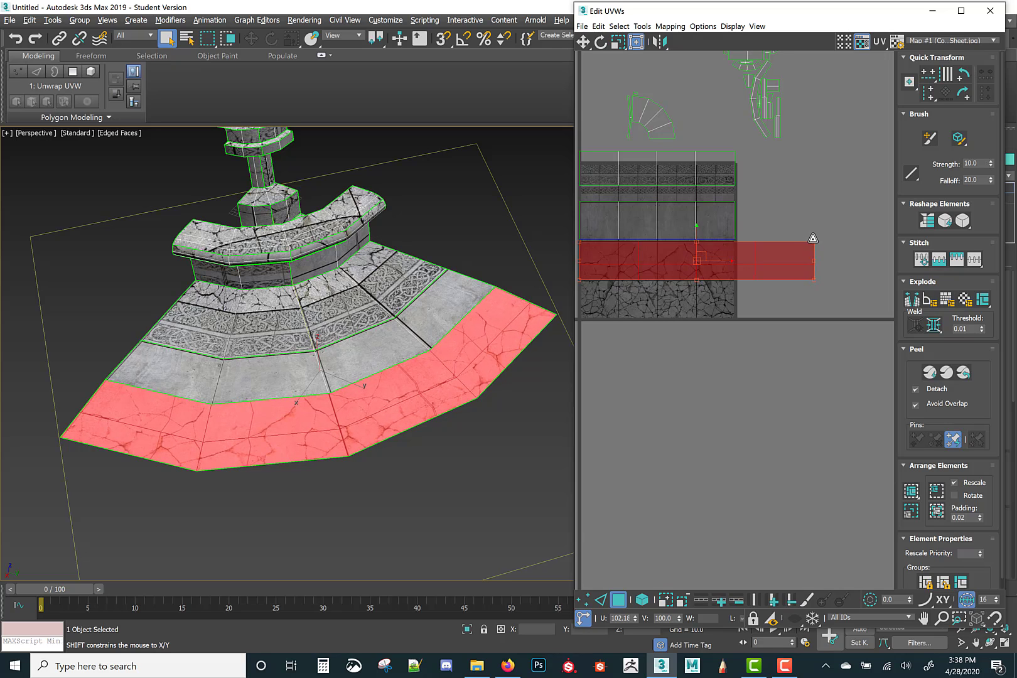